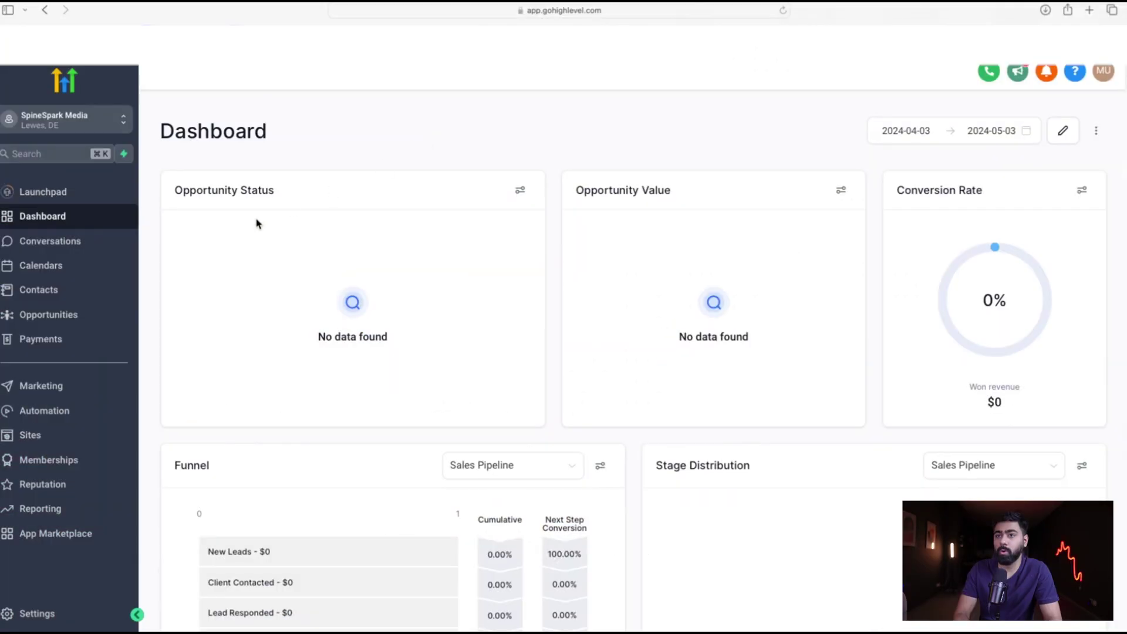
Step: Open the Phone Numbers settings and preview the Add Phone Number window without buying
left_click(36, 613)
scroll(35, 616, "down", 1)
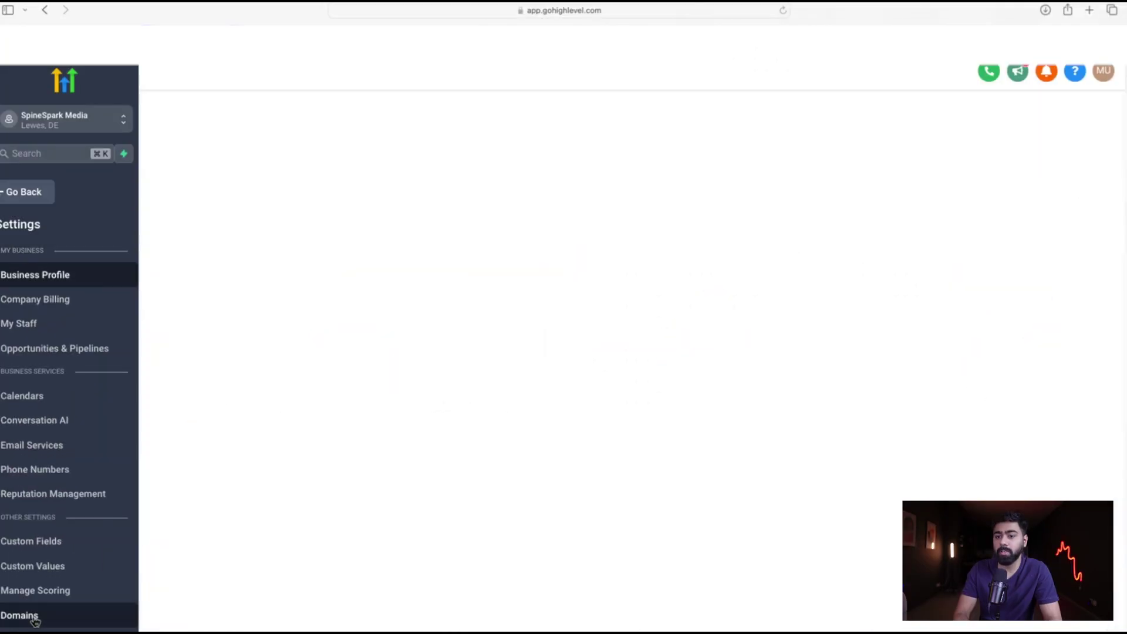
left_click(33, 470)
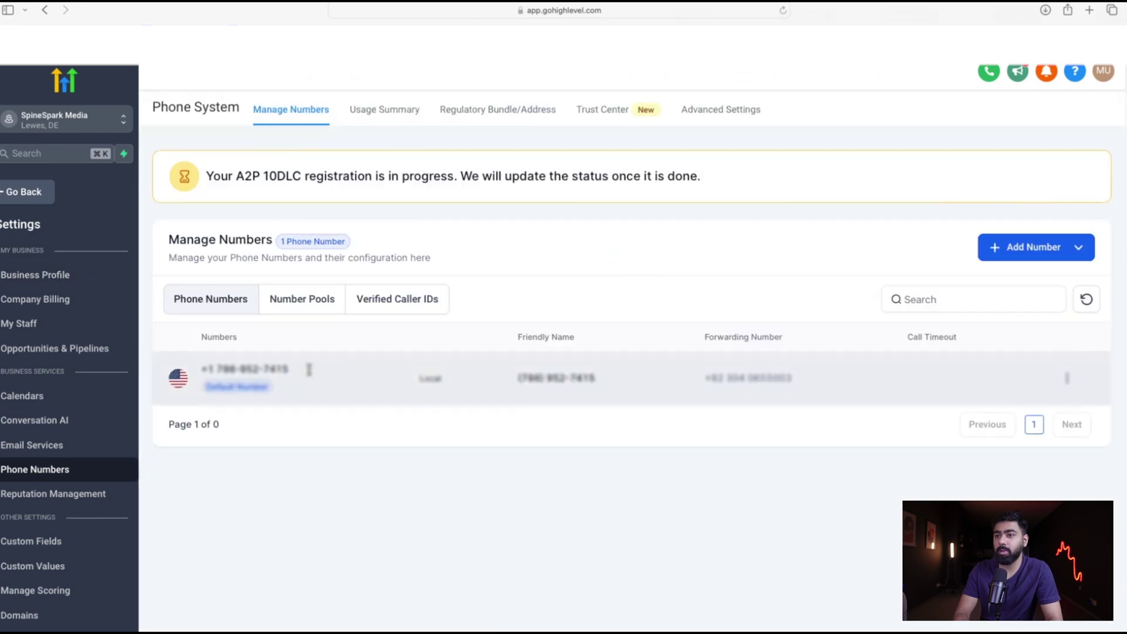
left_click_drag(309, 369, 202, 370)
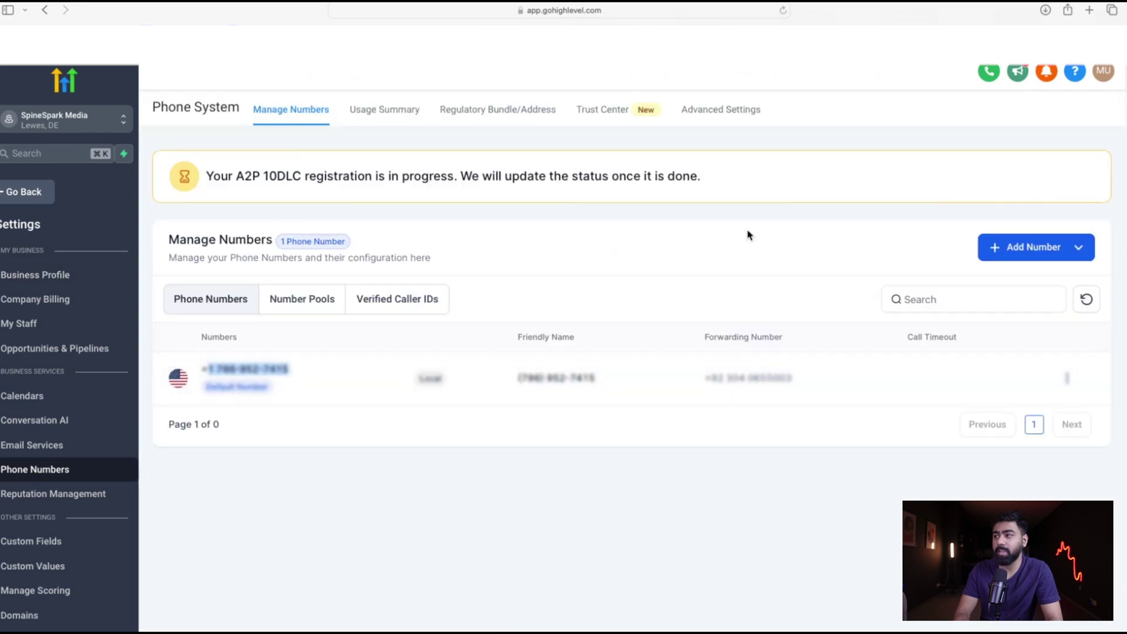
left_click(1016, 246)
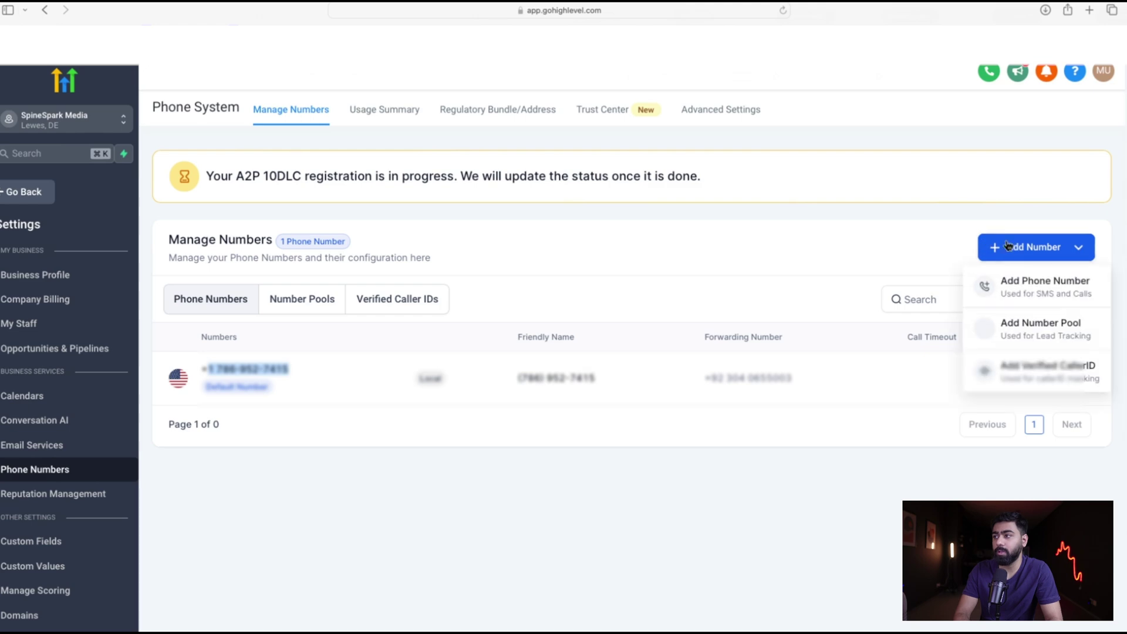
left_click(1028, 286)
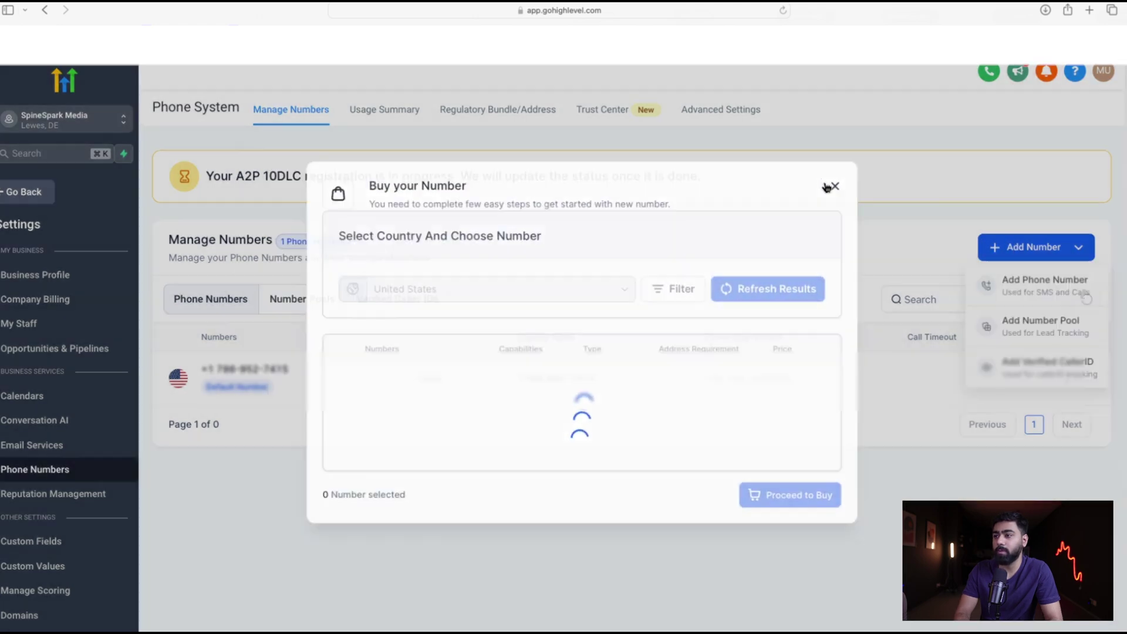
left_click(833, 187)
Step: Review the existing number's Edit Configuration to check its call forwarding number
left_click_drag(704, 336, 820, 345)
left_click(1063, 379)
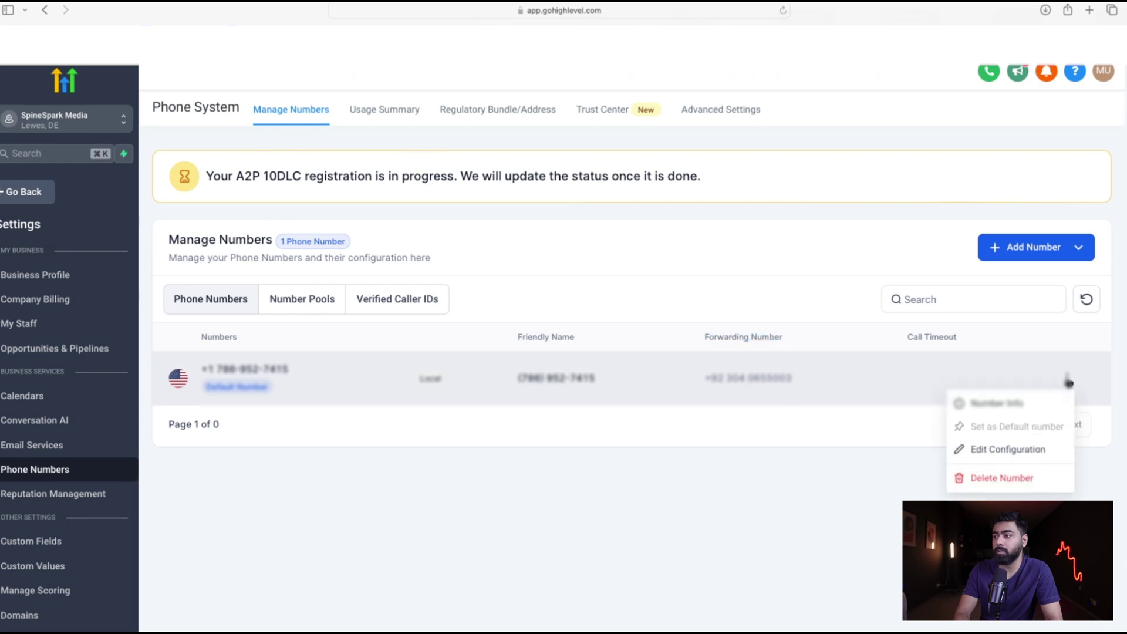
left_click(1021, 452)
left_click(483, 283)
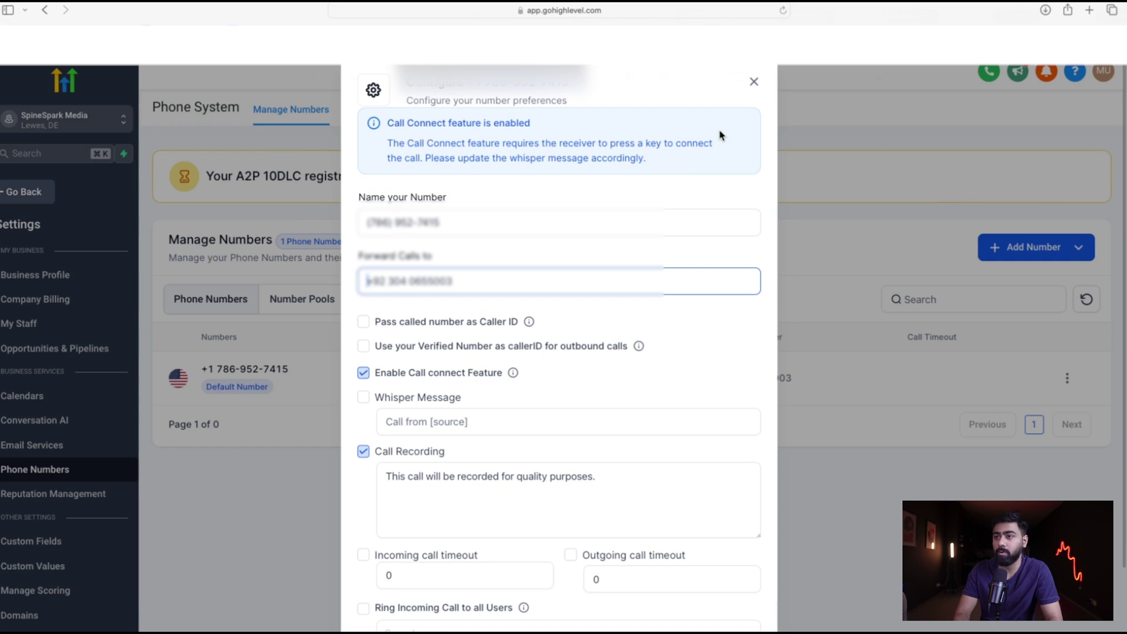
left_click(754, 81)
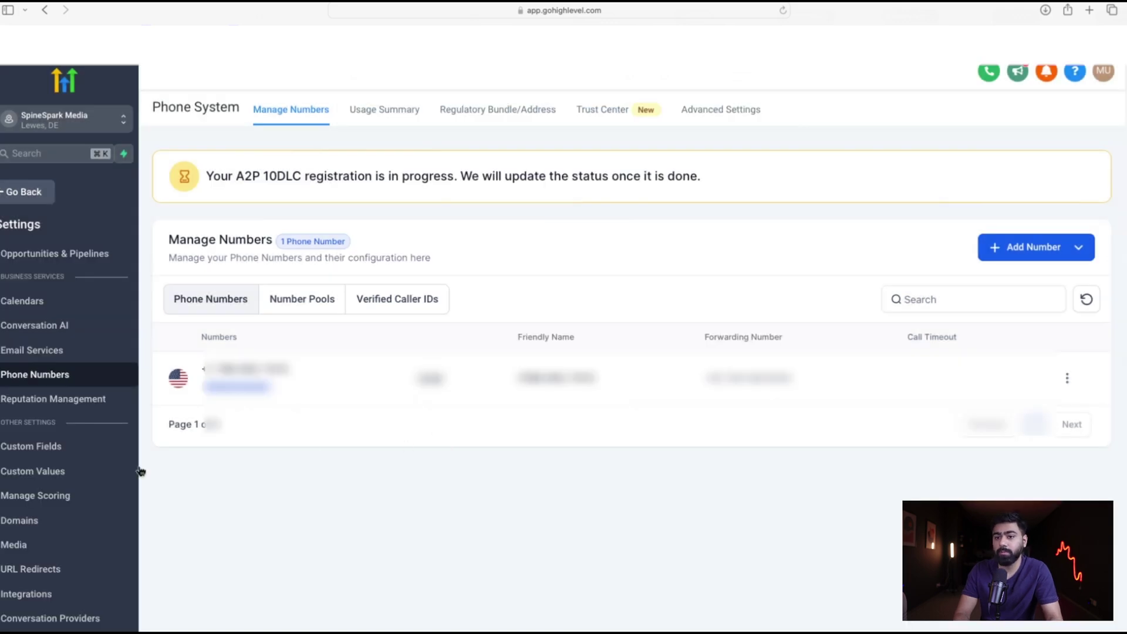
Step: Sign in with Google under Integrations and connect the Dave Cafe - Kuala Lumpur page with GBP call tracking
left_click(27, 594)
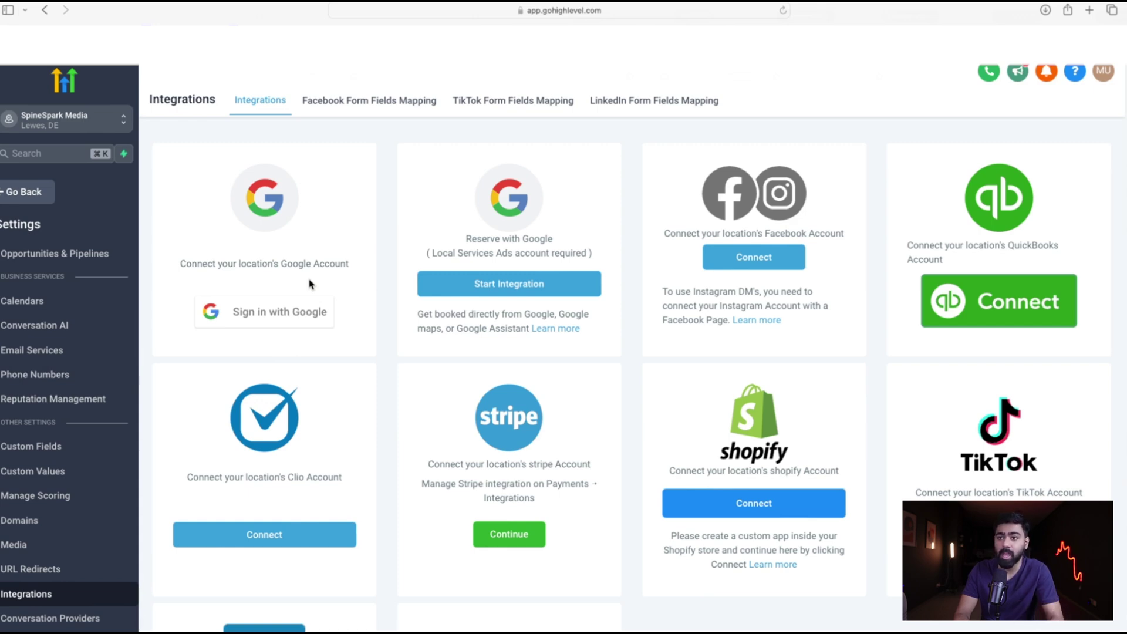
left_click(266, 317)
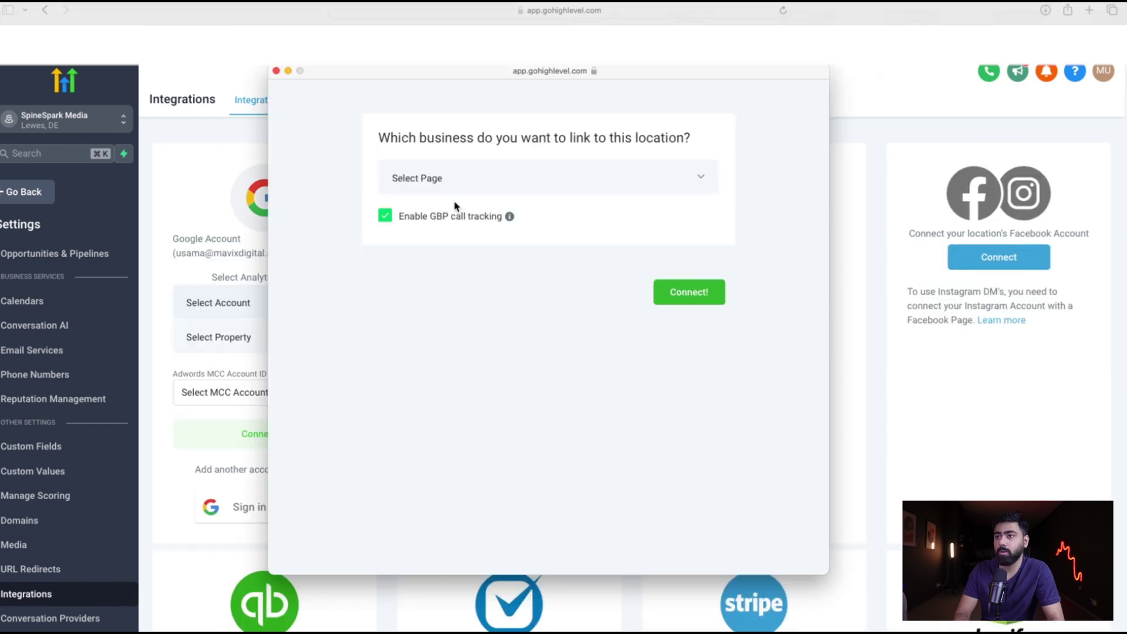
left_click(449, 183)
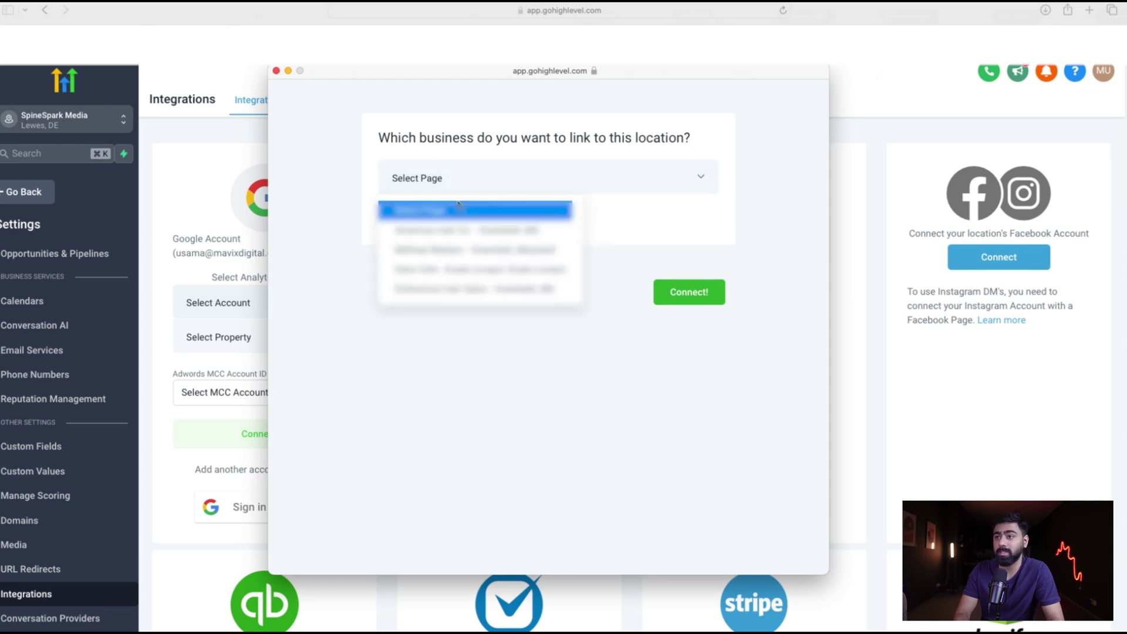
left_click(430, 271)
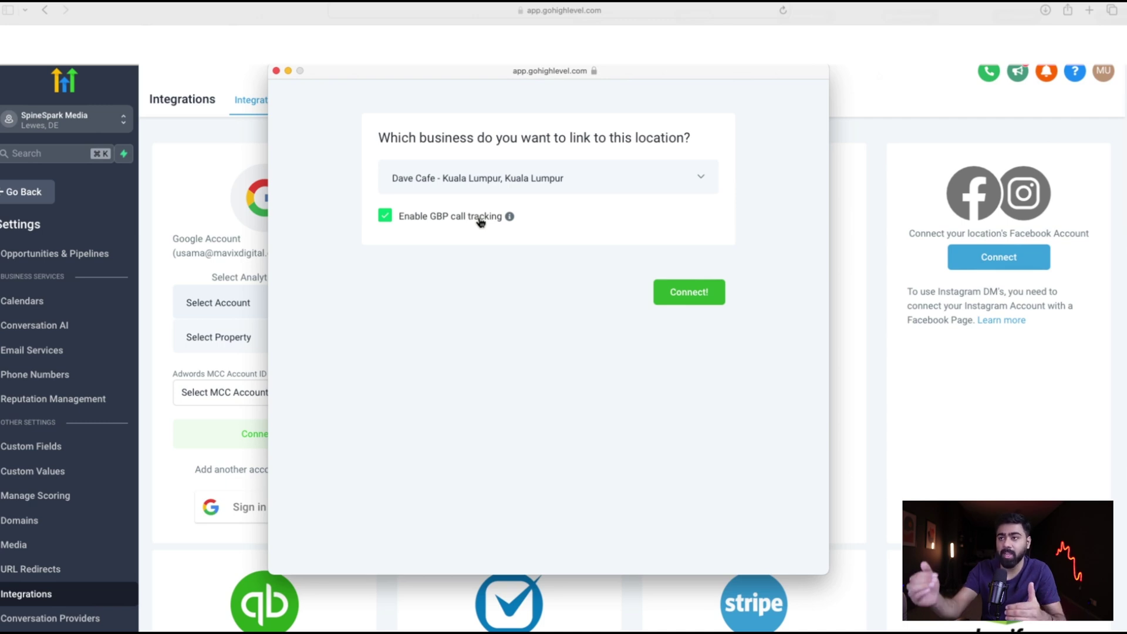
left_click(681, 290)
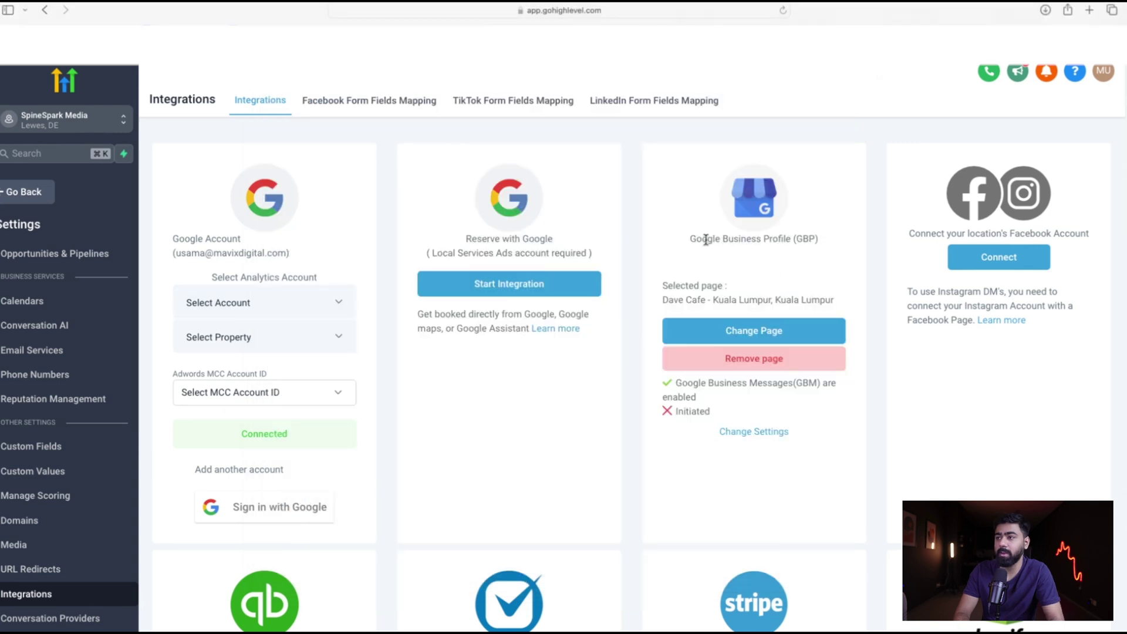
left_click_drag(690, 239, 817, 238)
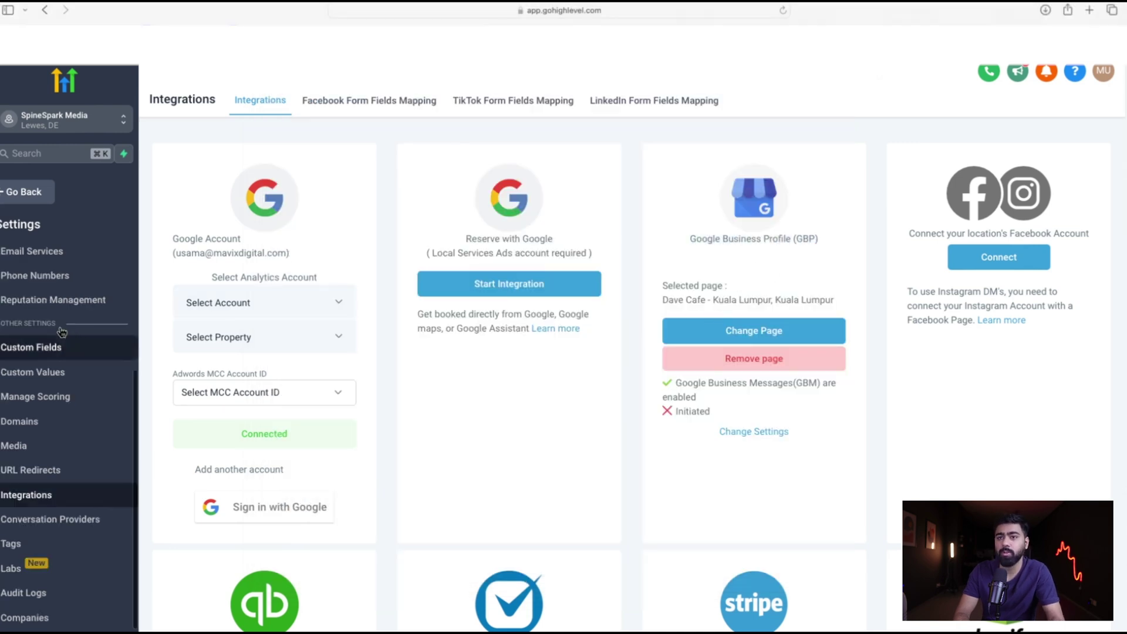
scroll(23, 290, "up", 5)
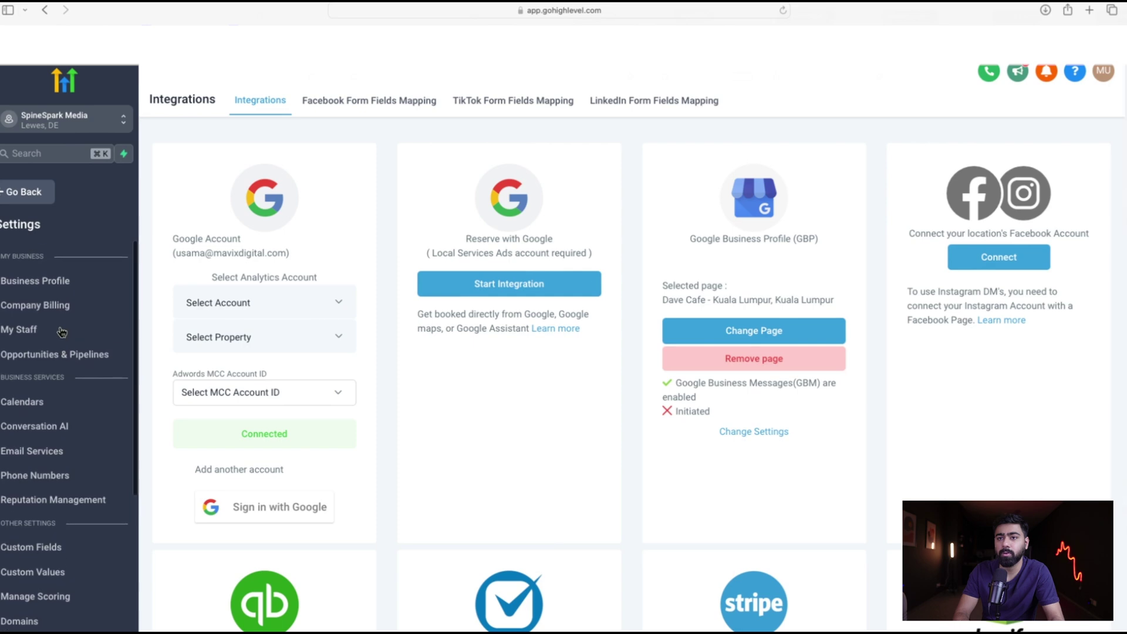
Step: Uncheck Enable missed call text back in Business Profile, save it, and go to Automation
left_click(27, 278)
scroll(448, 388, "down", 20)
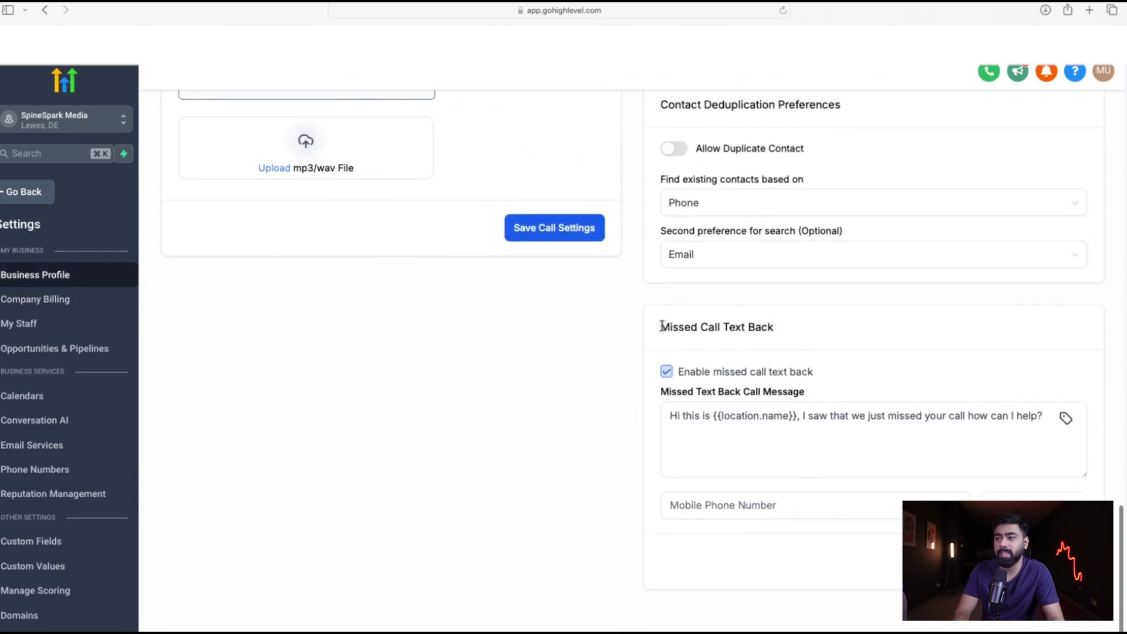
left_click_drag(662, 326, 834, 325)
key("Tab")
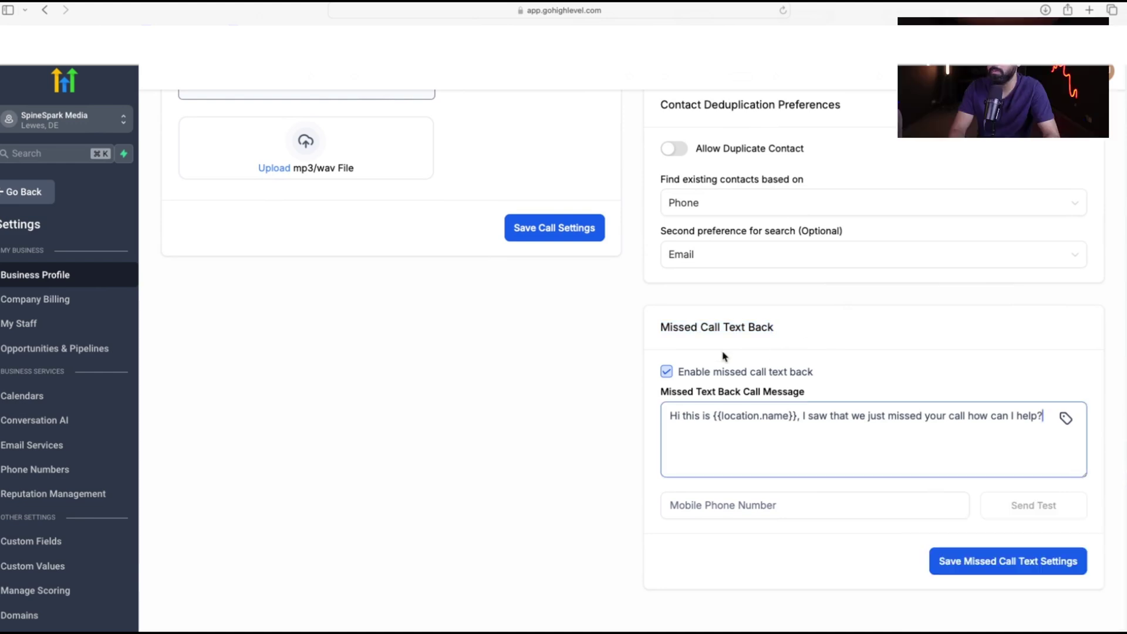
left_click(667, 373)
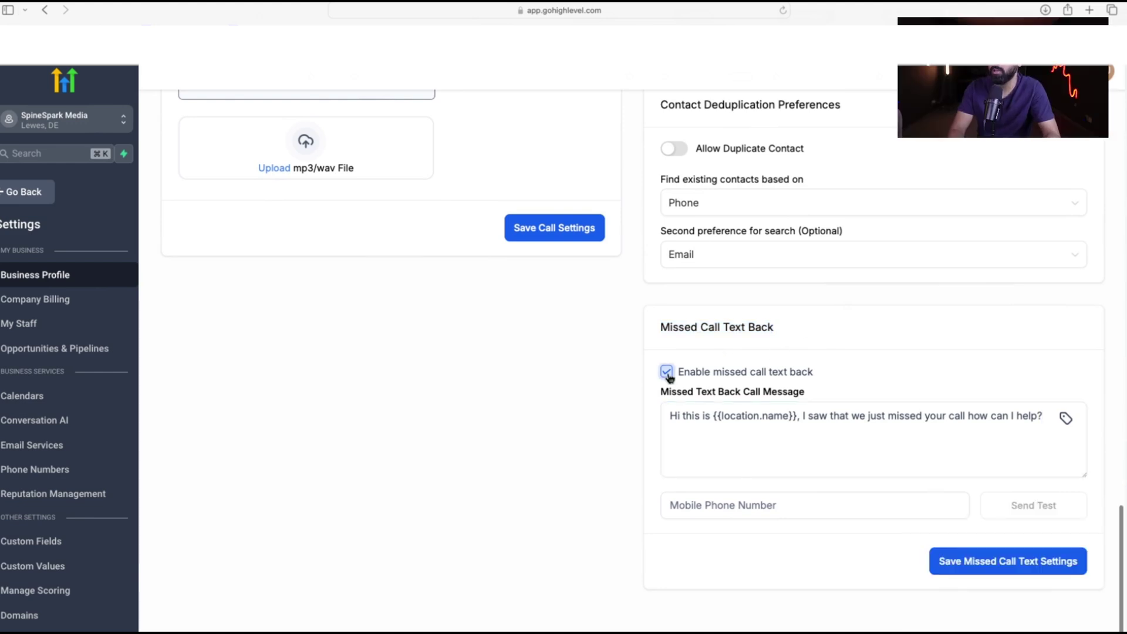
left_click(667, 372)
left_click(990, 562)
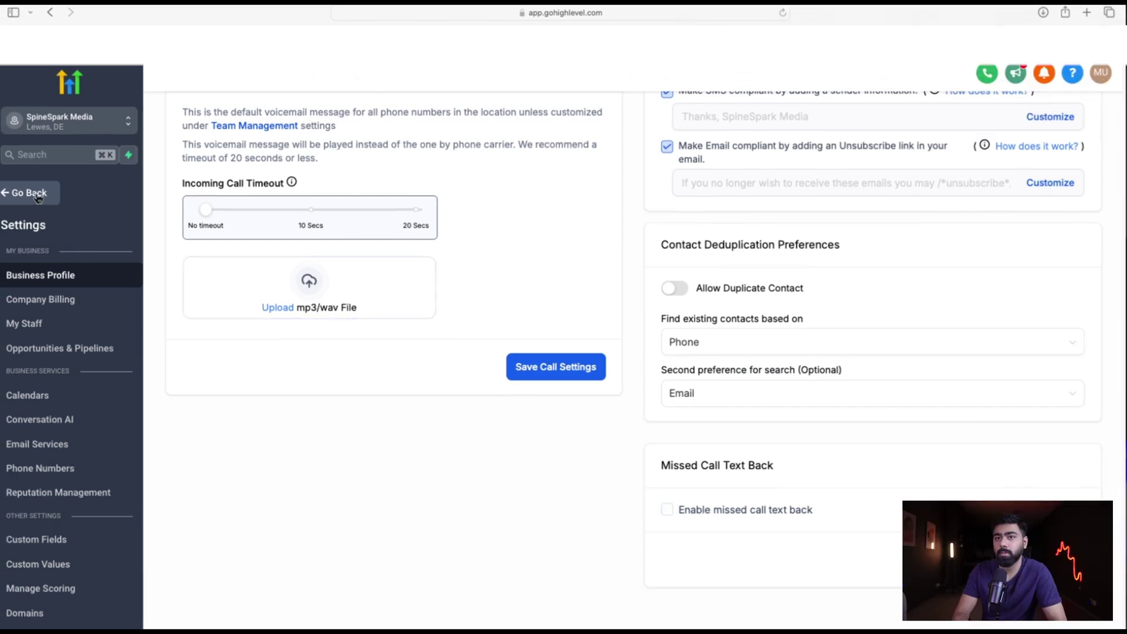
left_click(36, 197)
left_click(59, 413)
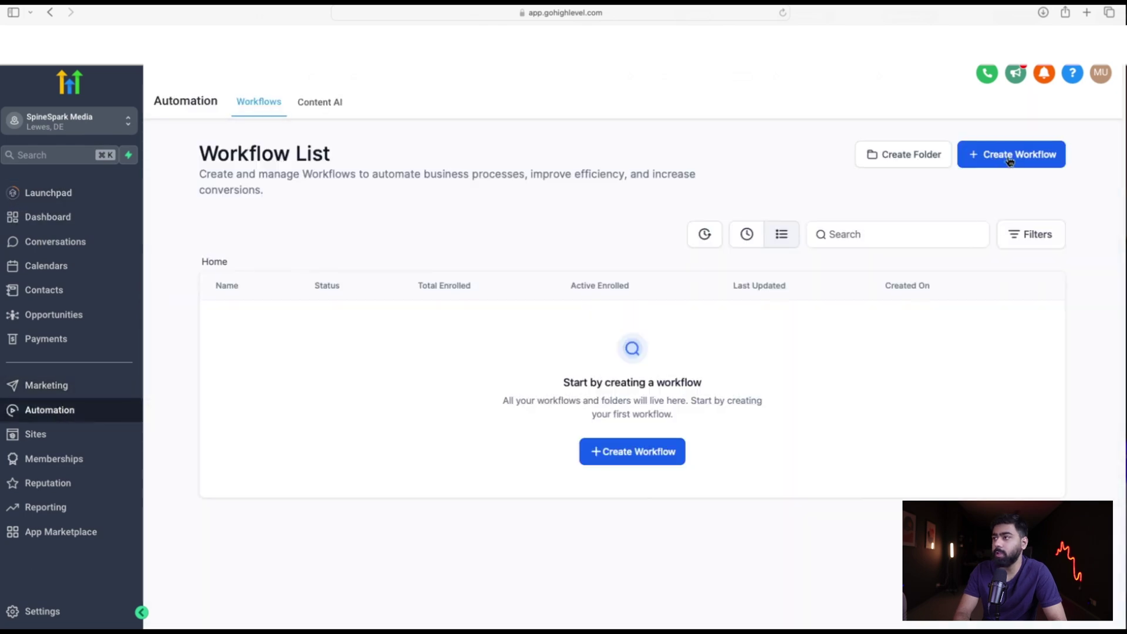
Step: Create a workflow from the 'Recipe - Auto Missed Call Text-Back' recipe
left_click(1010, 162)
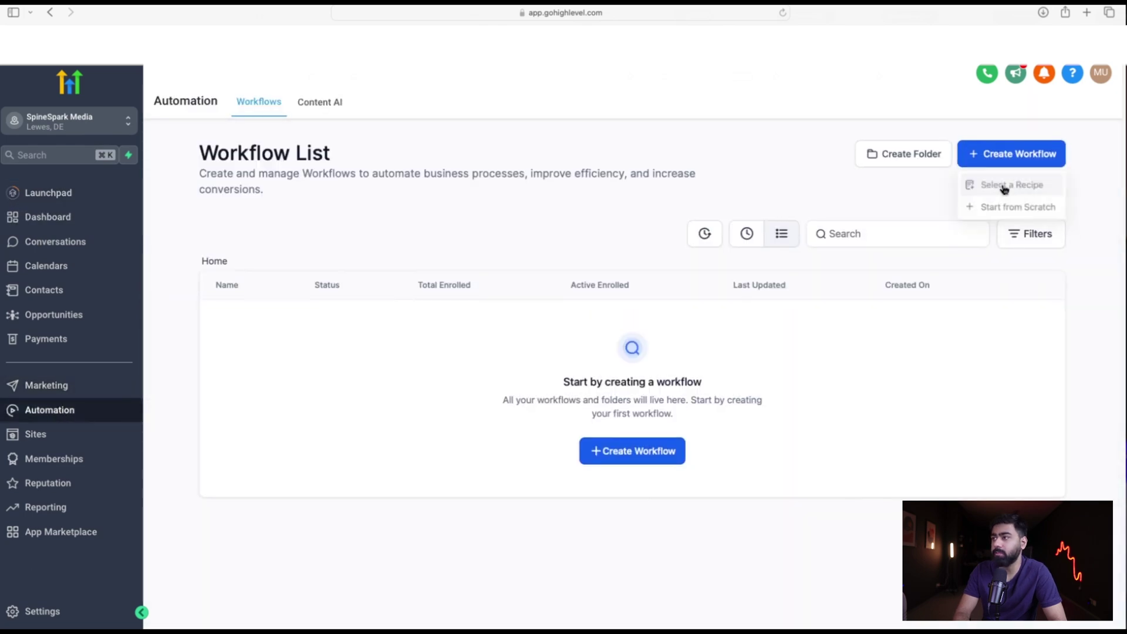
left_click(1005, 186)
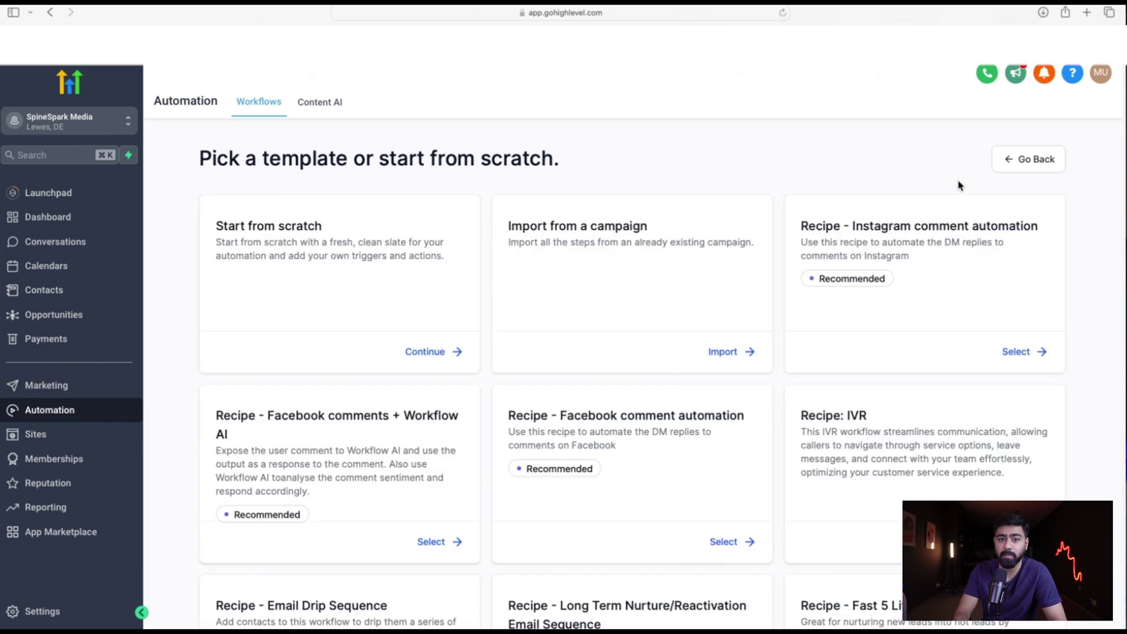
key("super+f")
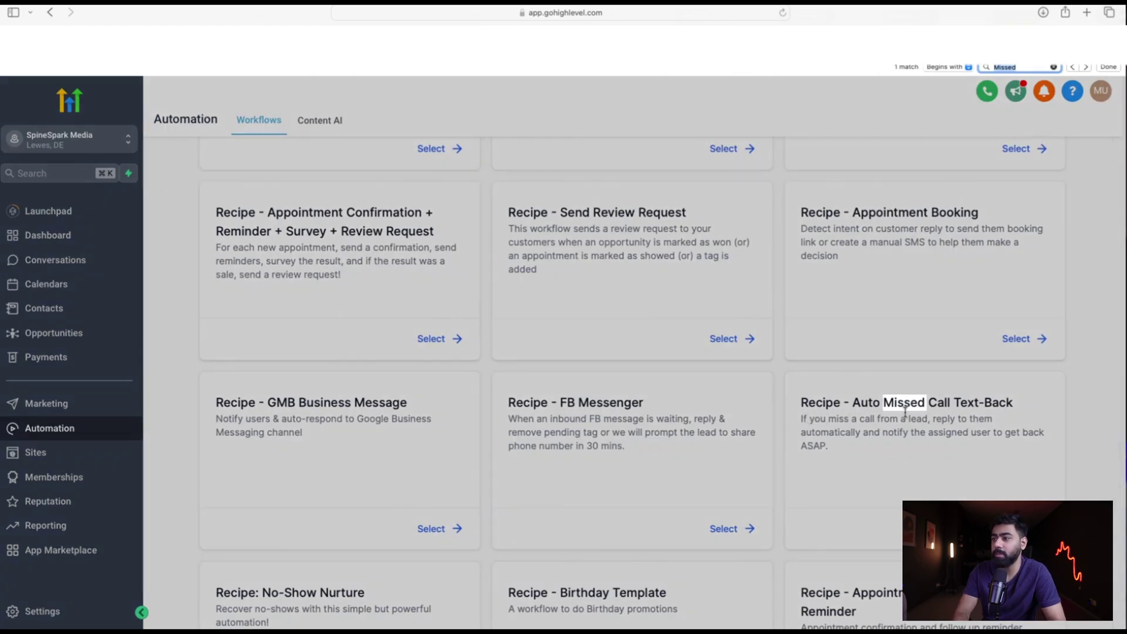
left_click(992, 469)
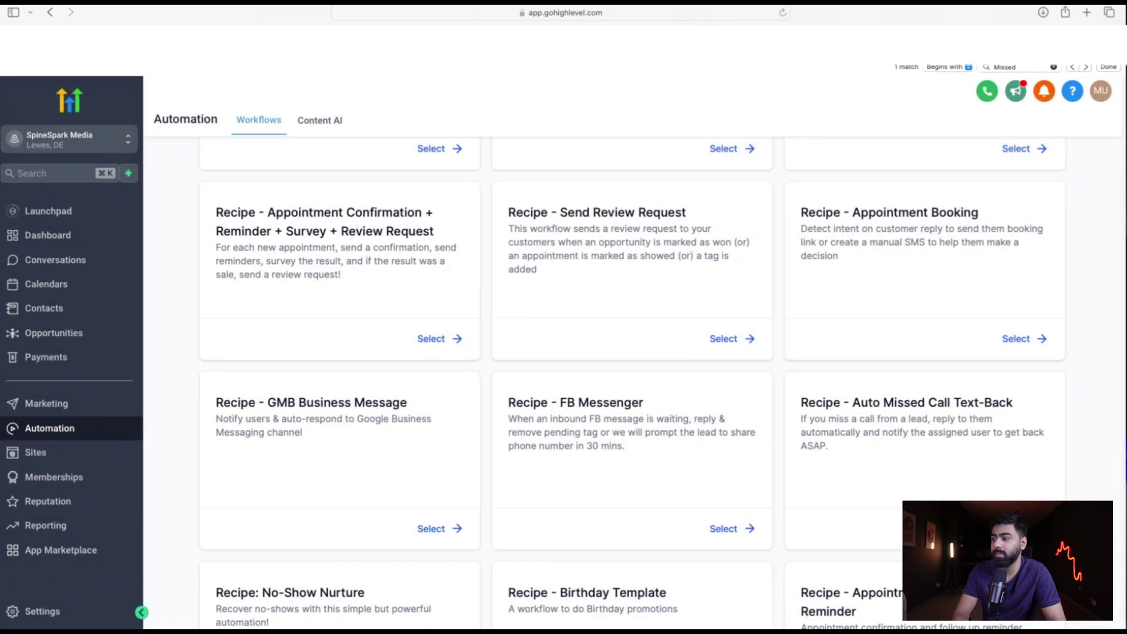
scroll(948, 497, "down", 1)
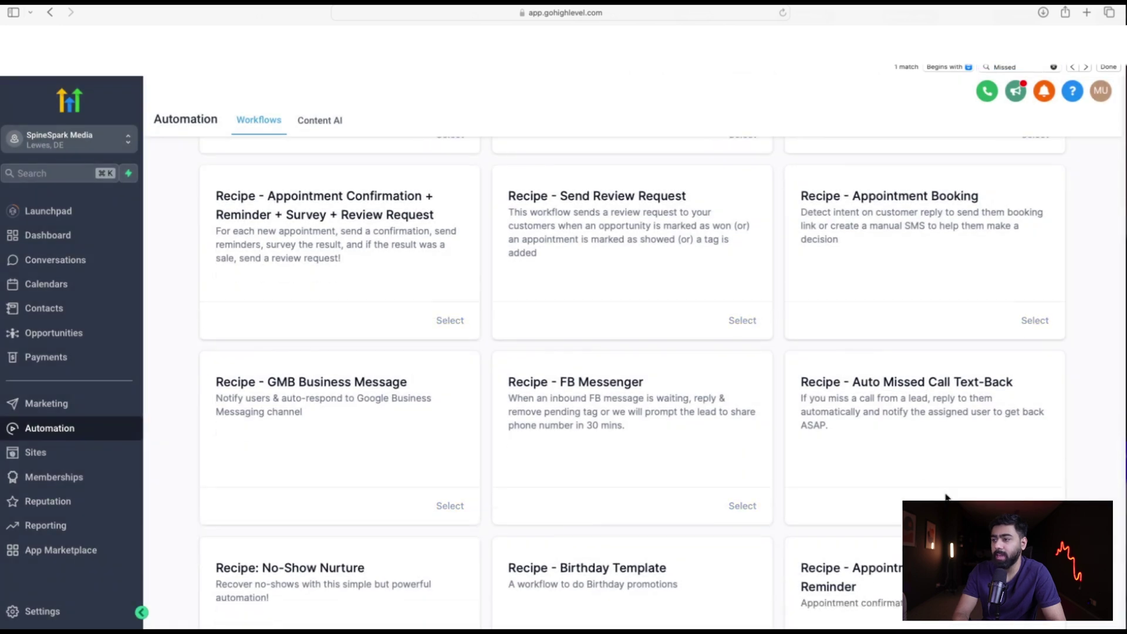
left_click(875, 374)
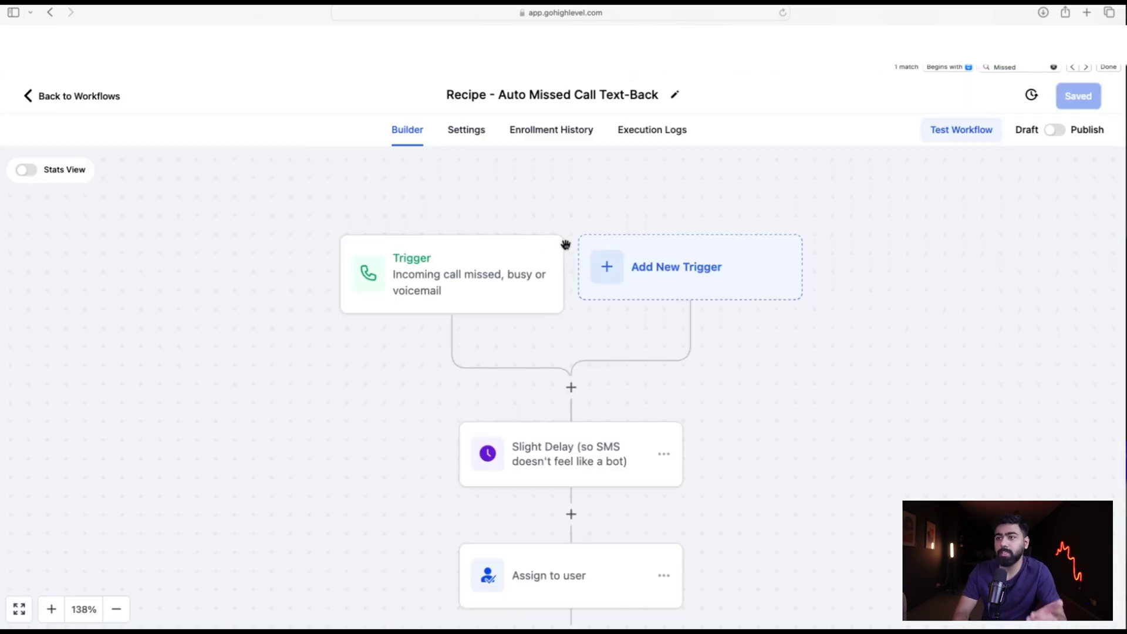
Step: Inspect the recipe's trigger, Slight Delay and add contact tag steps, closing each panel
left_click(464, 292)
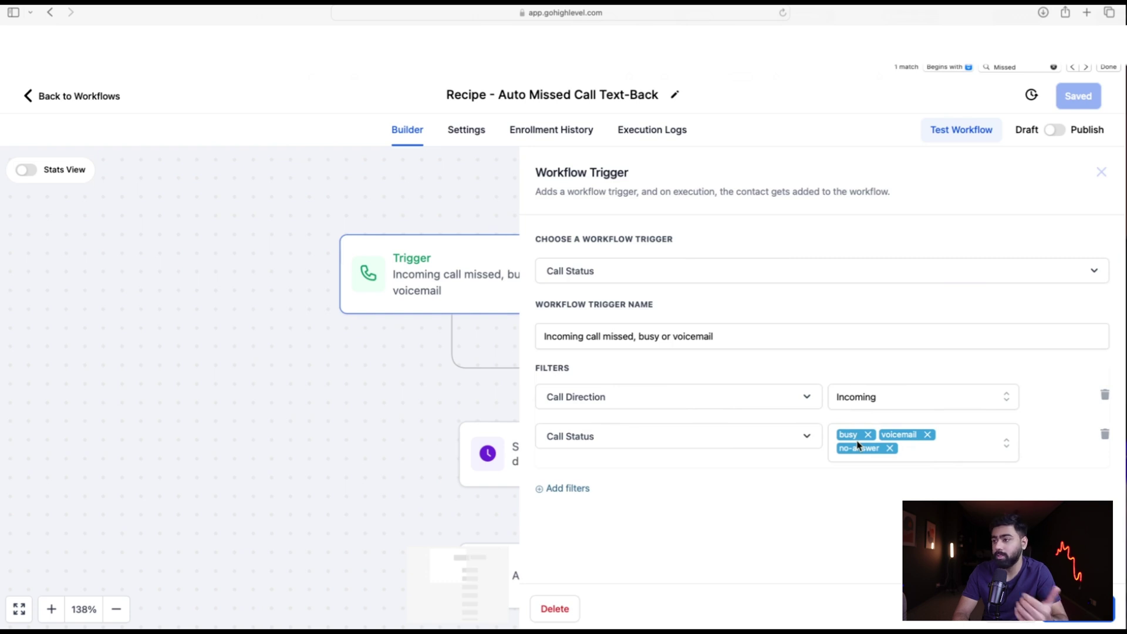
key("Escape")
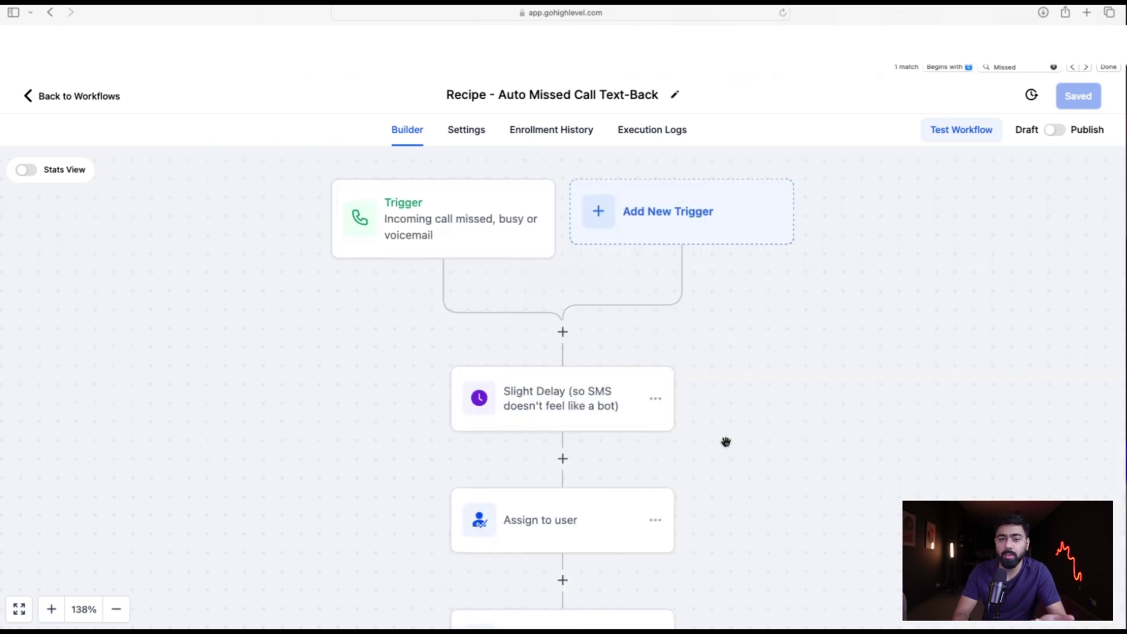
scroll(676, 328, "down", 2)
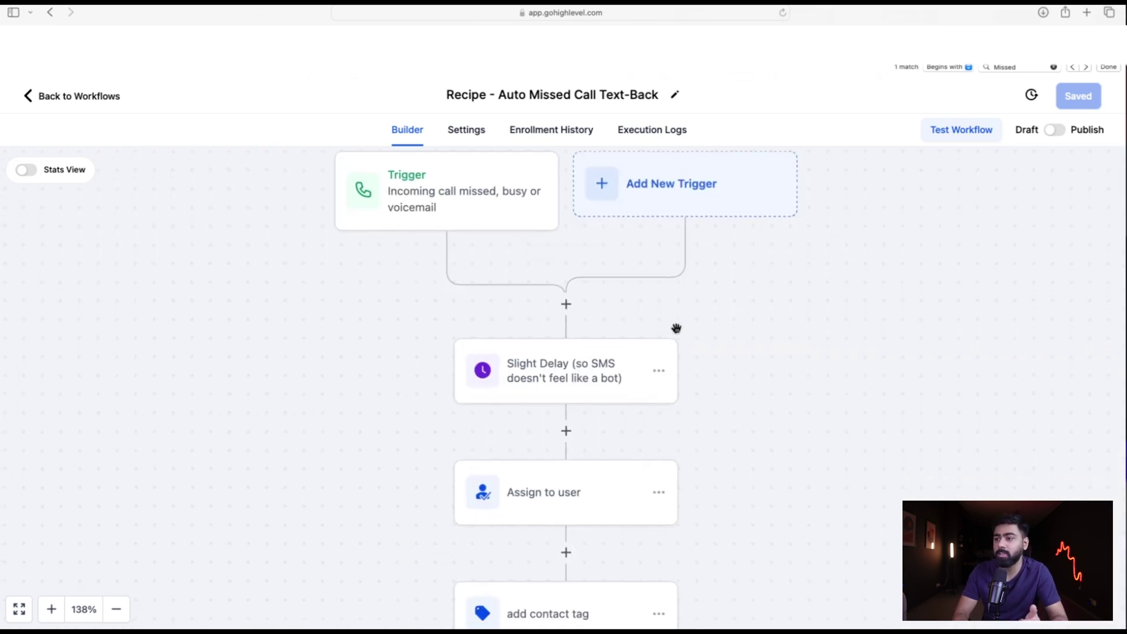
left_click(568, 378)
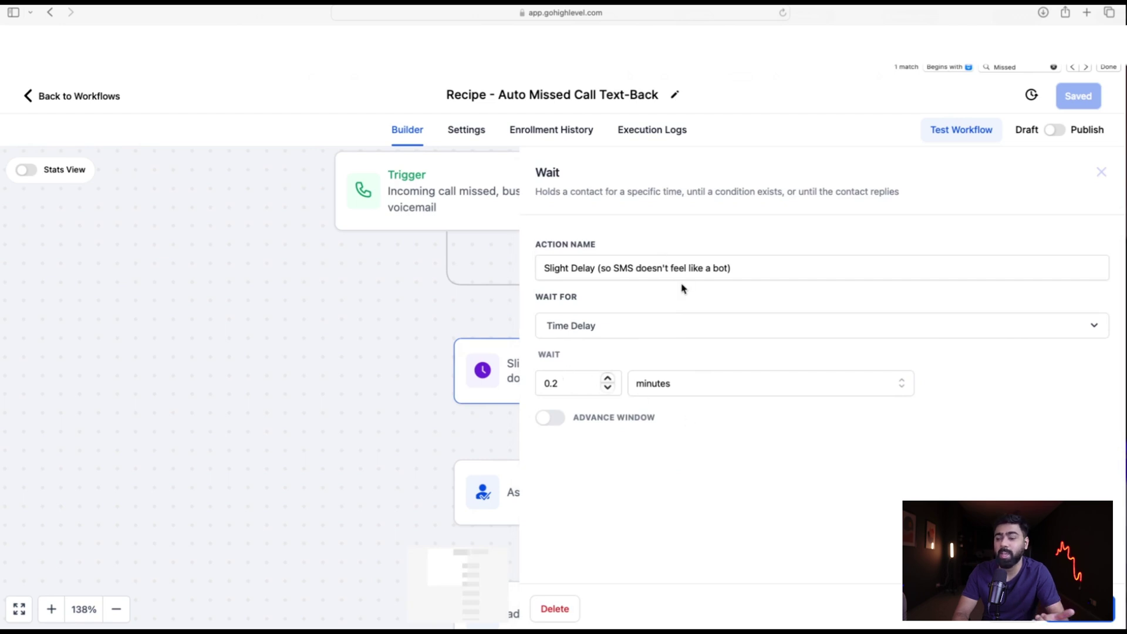
left_click(1007, 611)
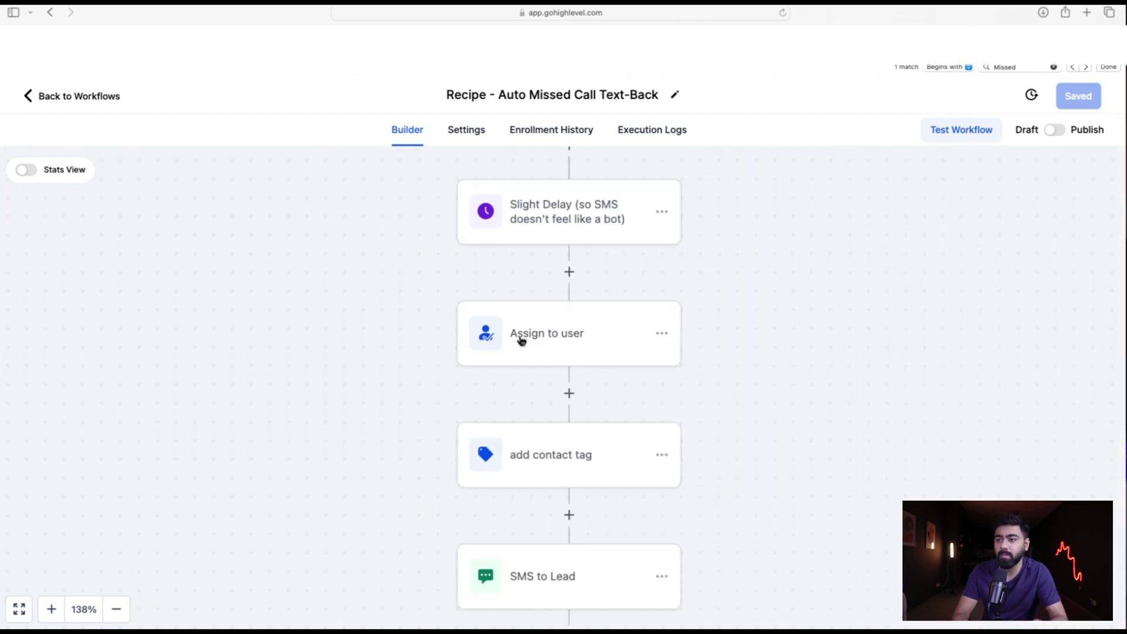
left_click(592, 405)
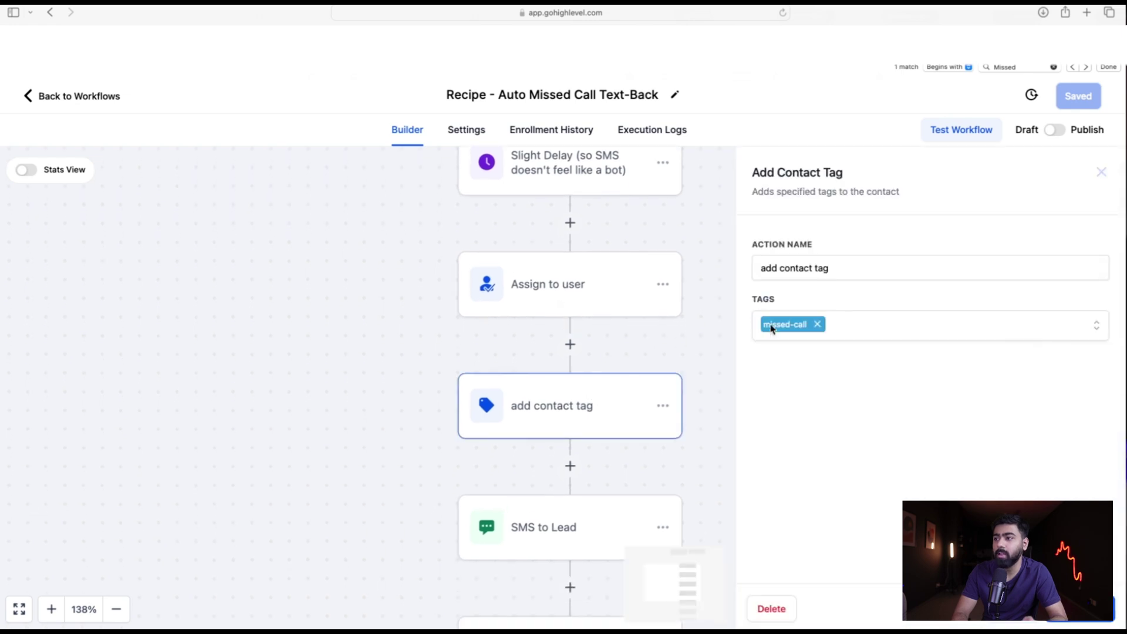
left_click(1007, 610)
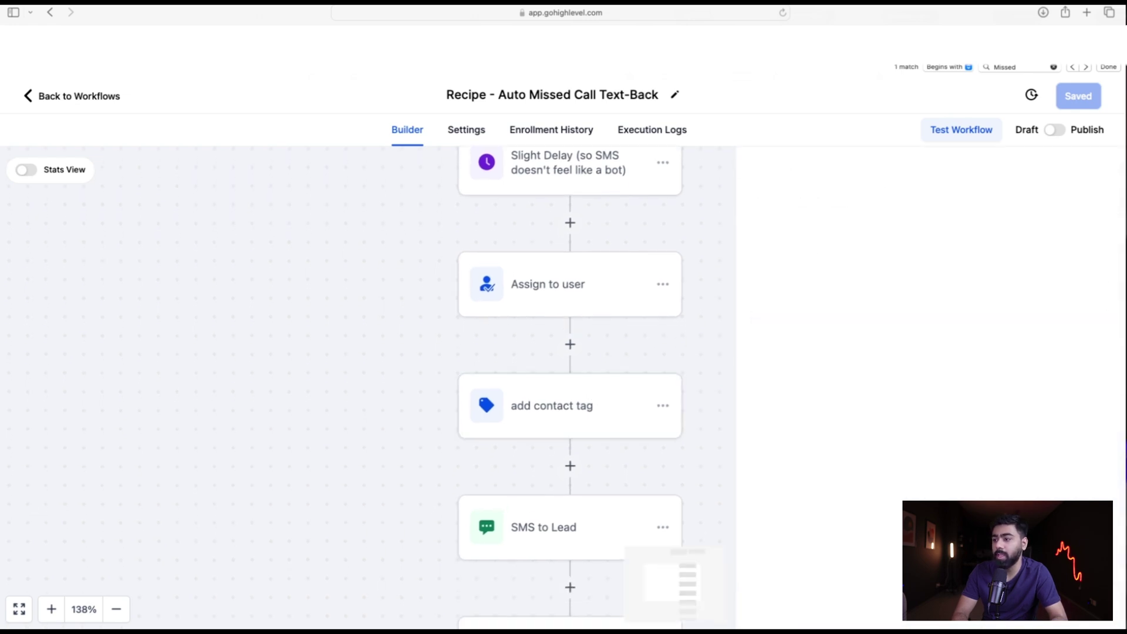
scroll(591, 446, "down", 3)
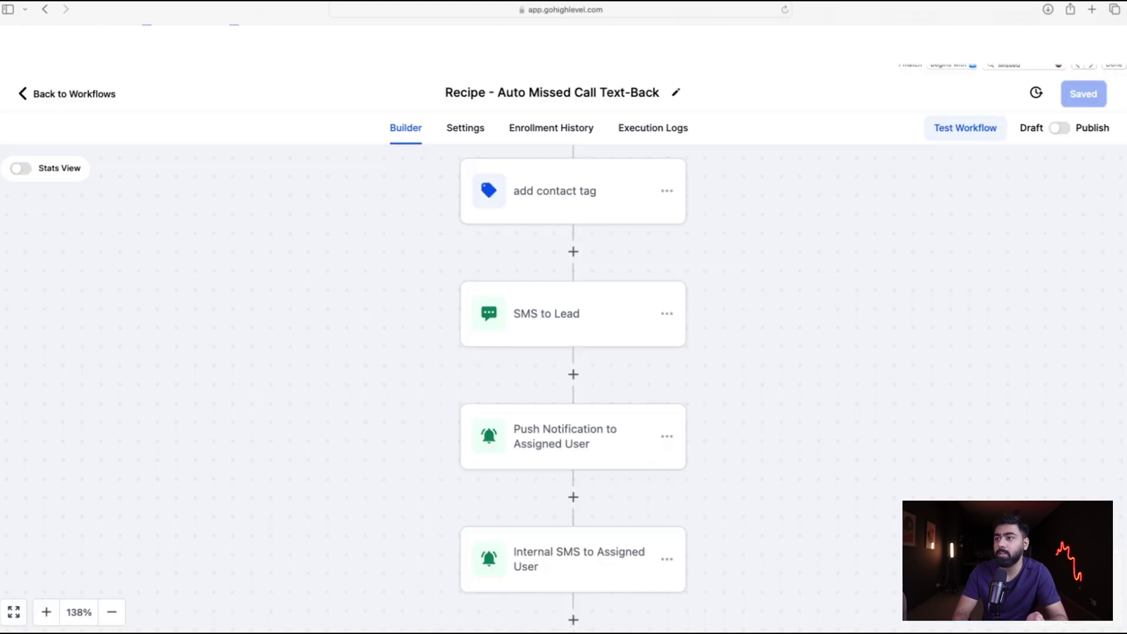
scroll(679, 310, "up", 6)
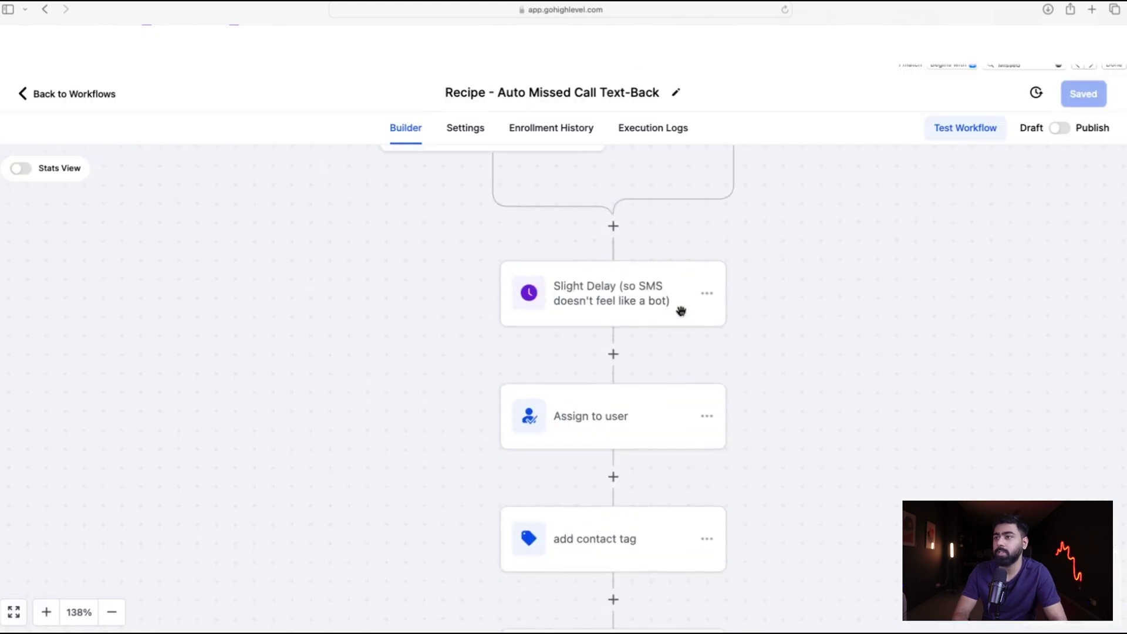
Step: Insert an If/Else step above Slight Delay named 'Check Weekday/ Weekend' with a 'Weekday' branch
scroll(680, 310, "up", 3)
left_click(612, 306)
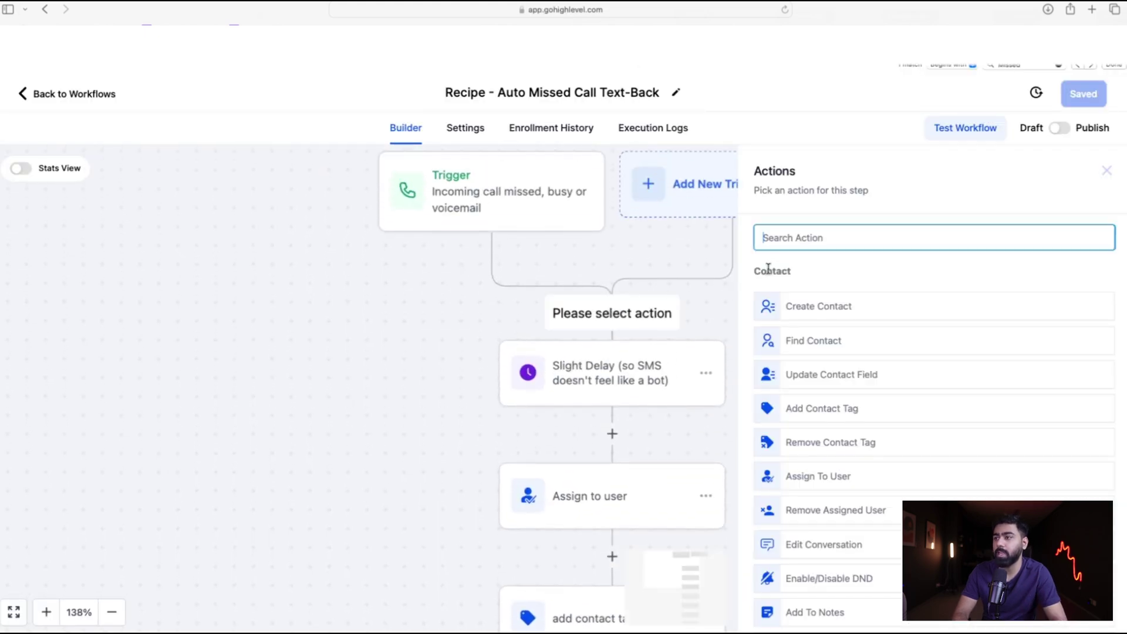
type("if")
left_click(798, 364)
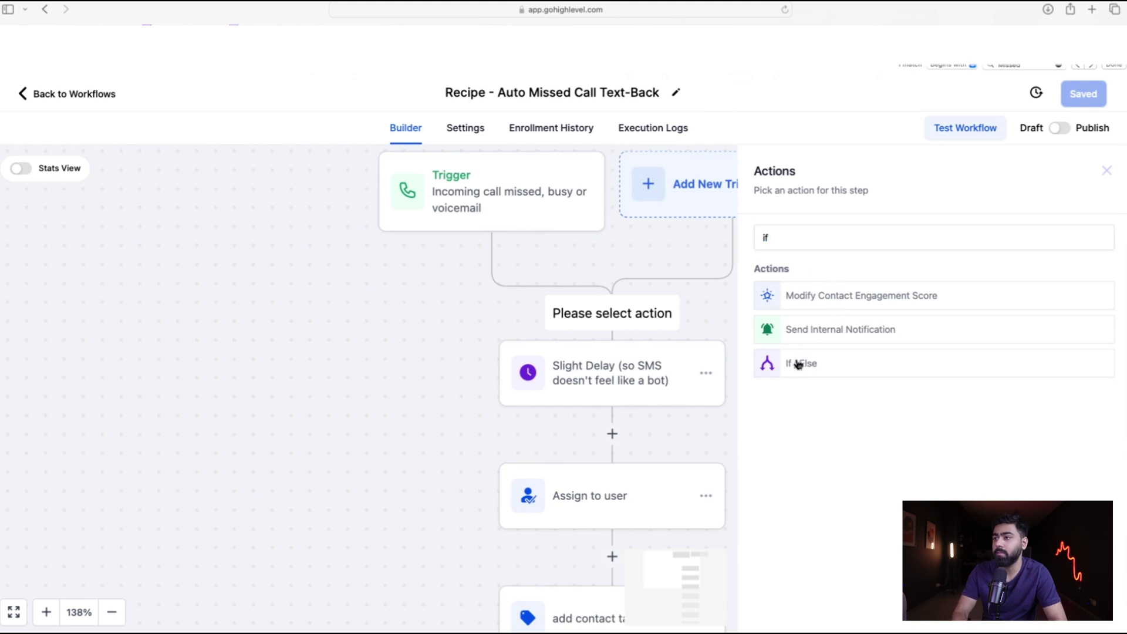
double_click(563, 271)
key("BackSpace")
type("Check Weekday/ Weekend")
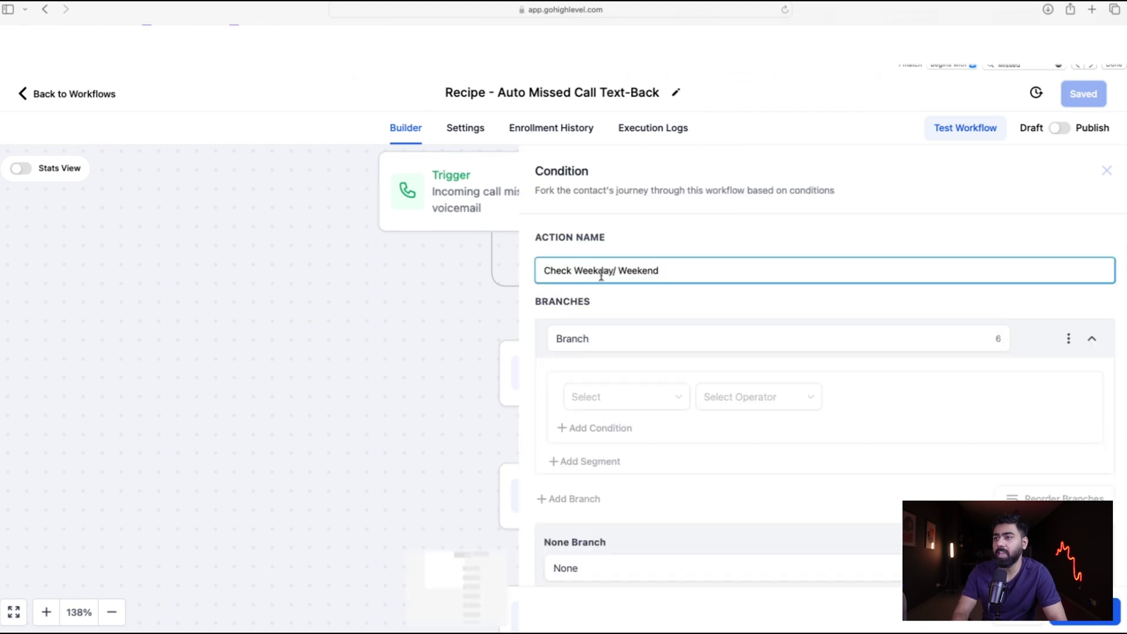
double_click(609, 338)
type("Weekday")
left_click_drag(611, 318, 548, 318)
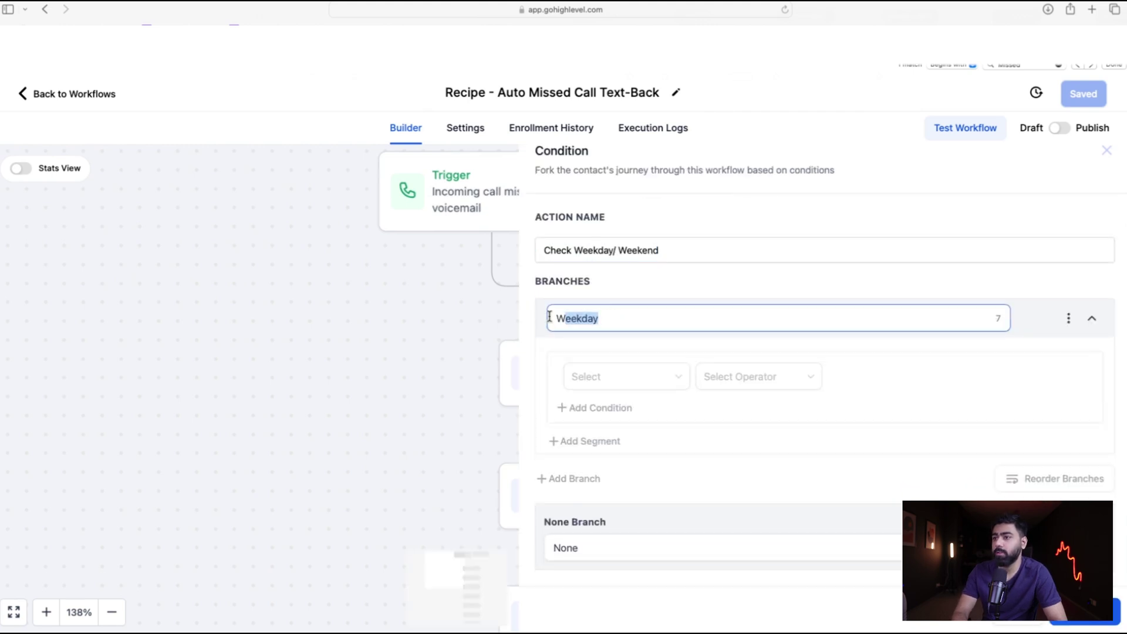
Step: Set the Weekday branch condition to Date Time > Current Day of week, Is not
left_click(611, 376)
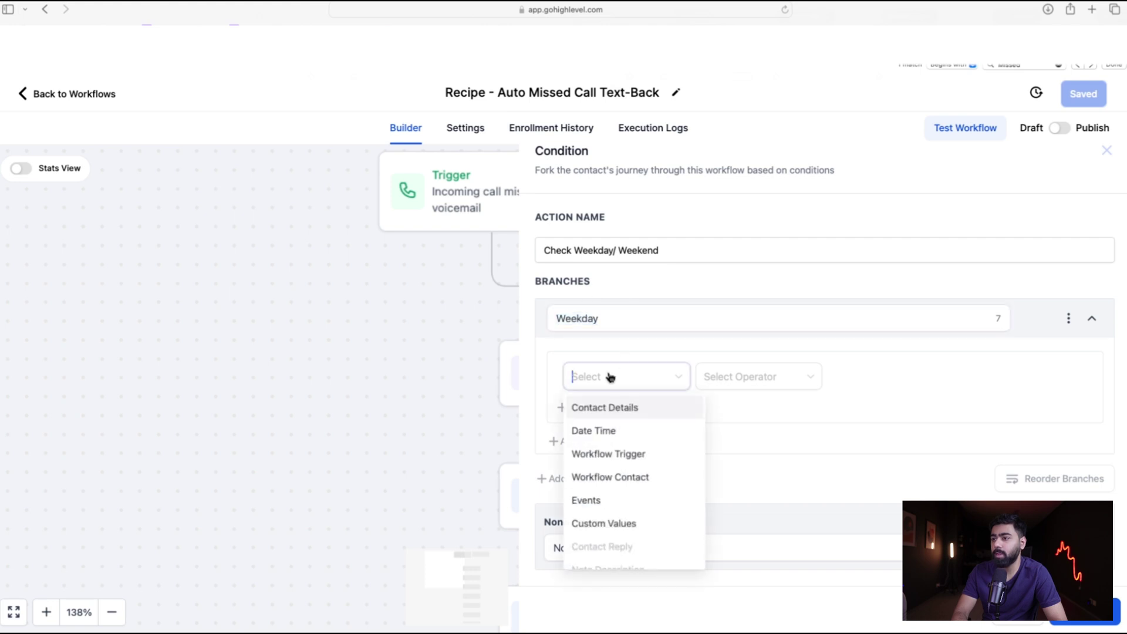
left_click(599, 432)
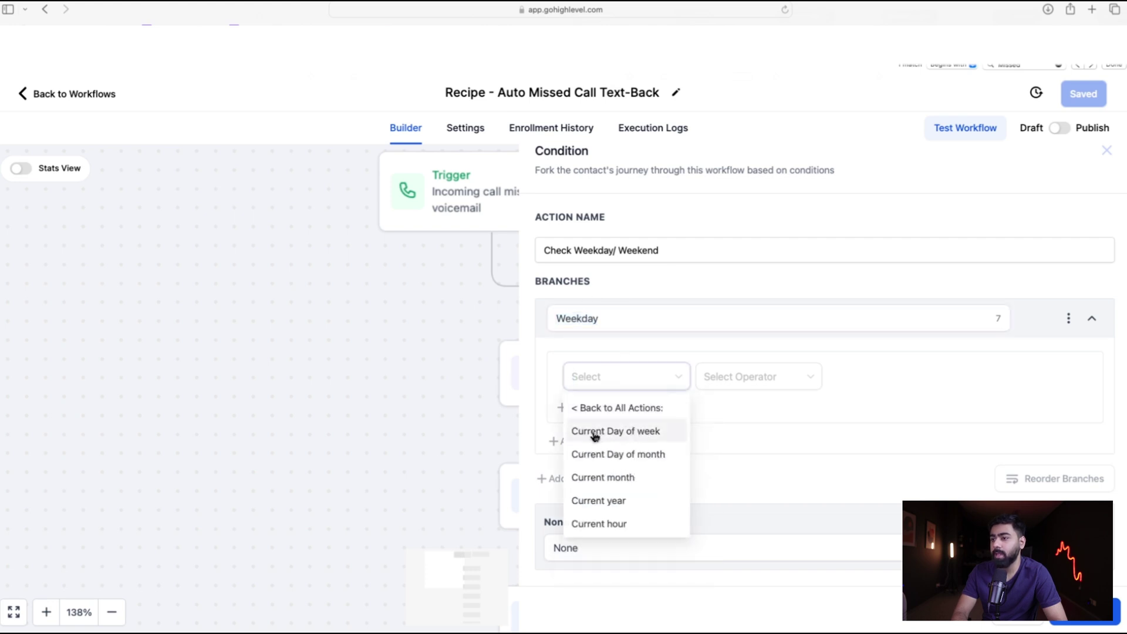
left_click(594, 434)
left_click(742, 379)
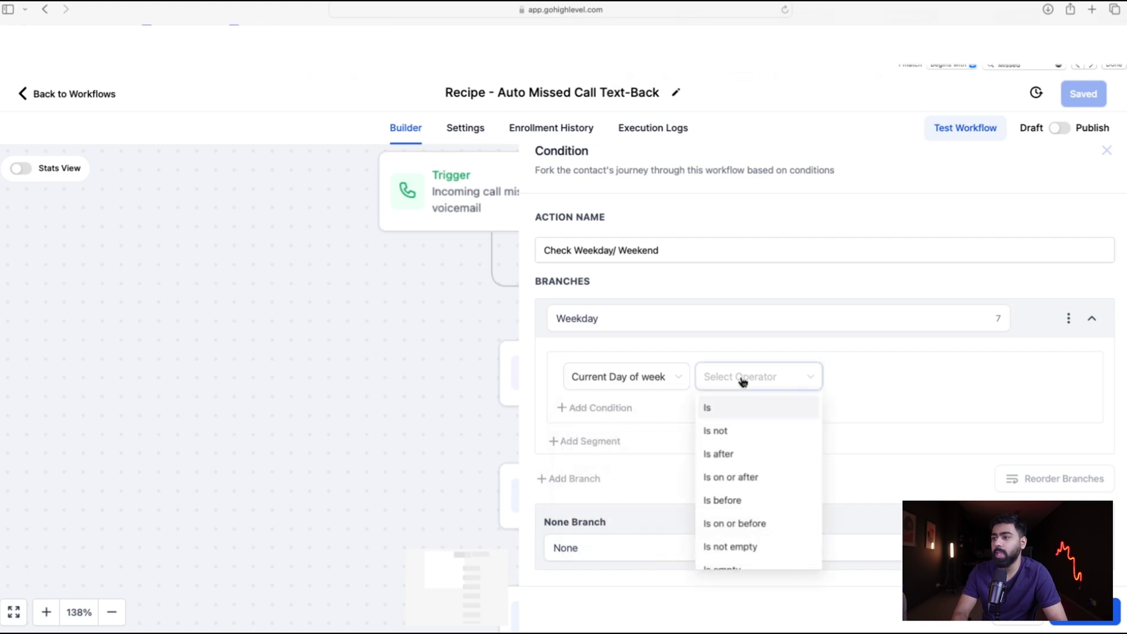
left_click(723, 411)
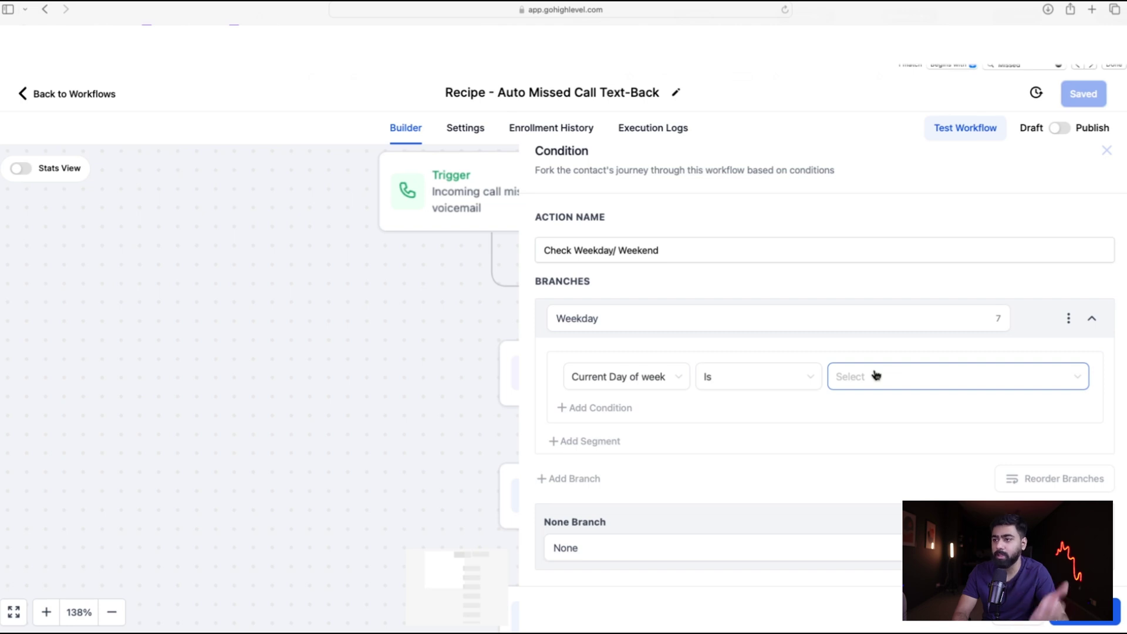
left_click(752, 387)
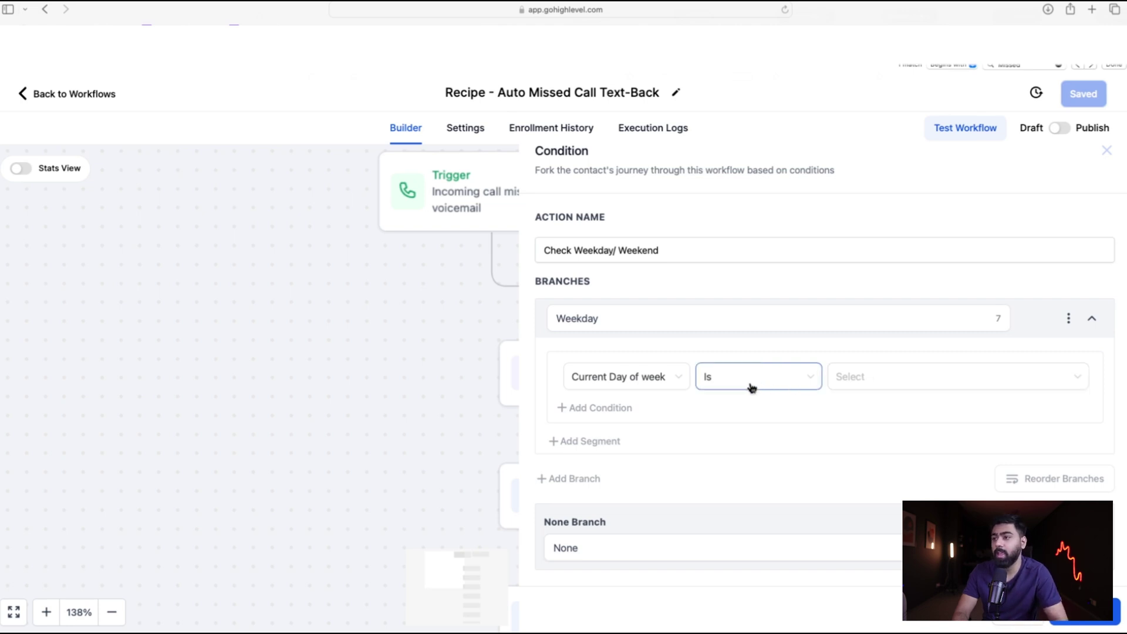
left_click(750, 388)
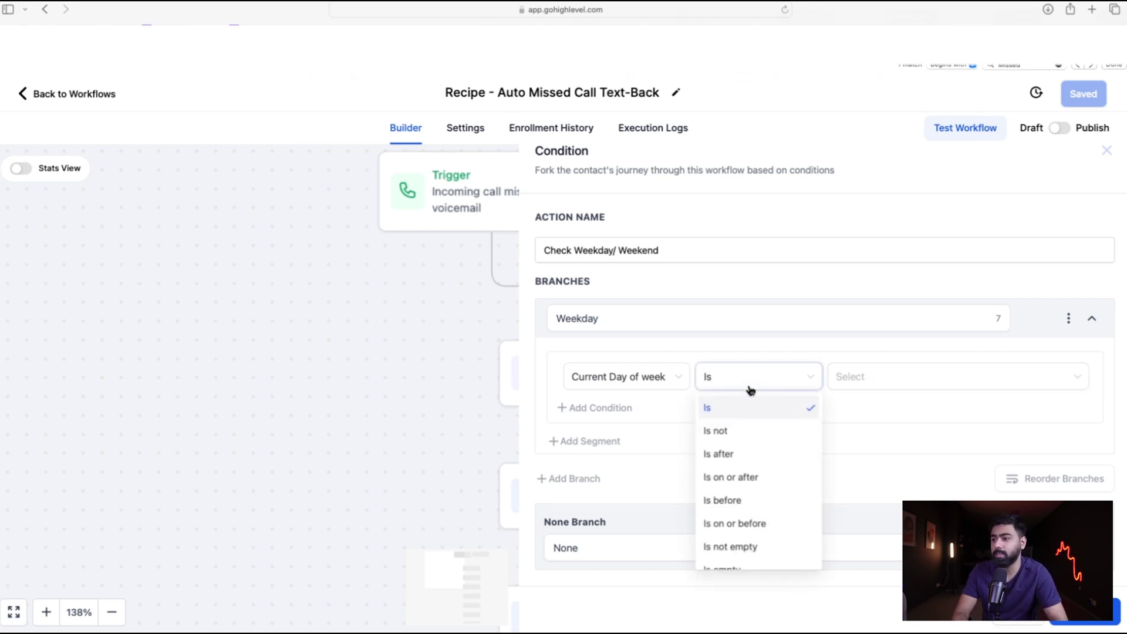
left_click(728, 431)
left_click(883, 382)
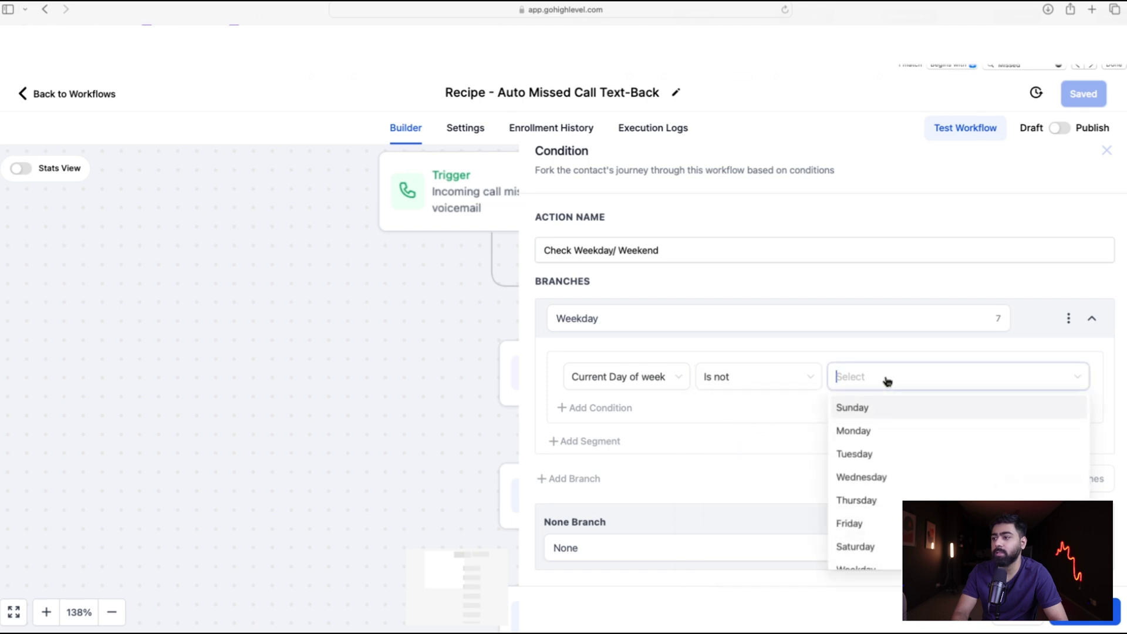
Step: Exclude Sunday, then add a second condition Current Day of week Is not Saturday
left_click(874, 412)
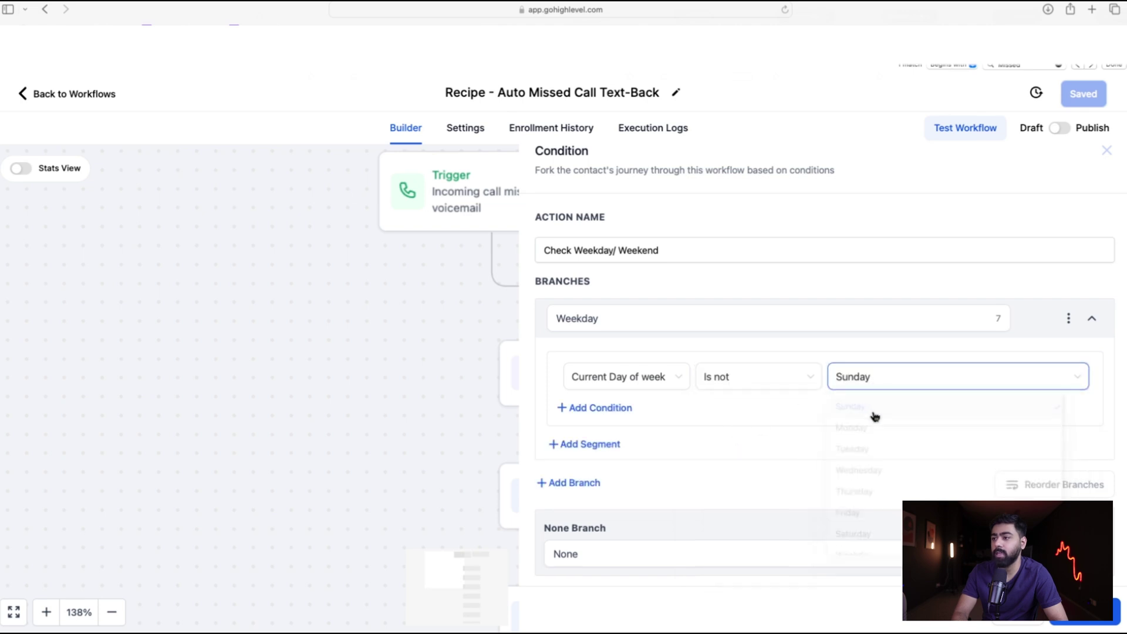
left_click(621, 413)
left_click(844, 427)
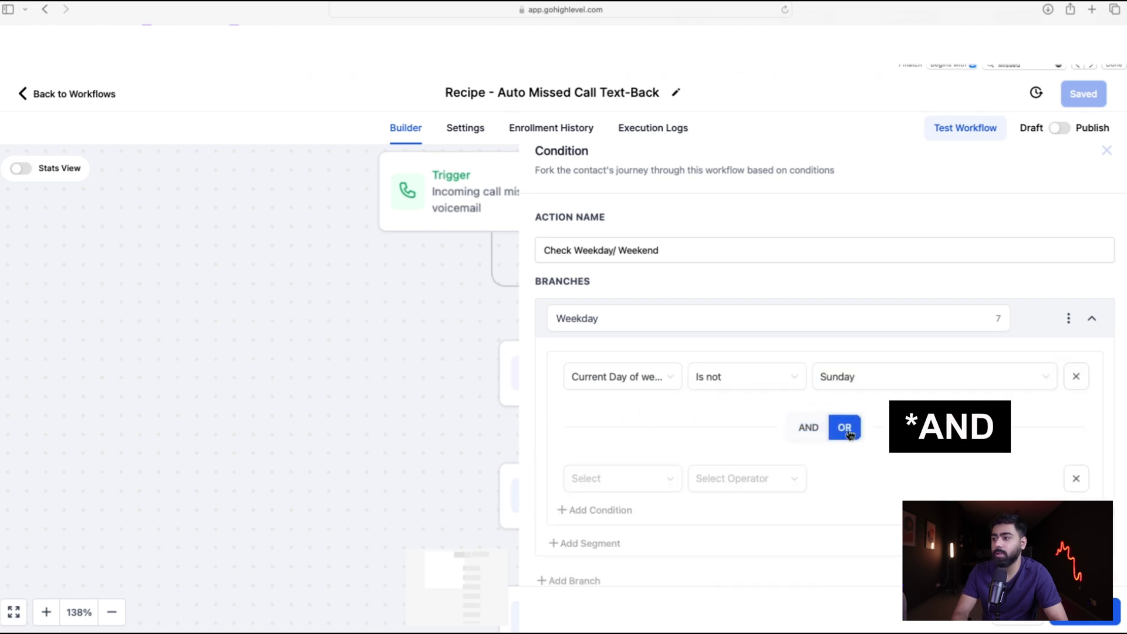
left_click(615, 486)
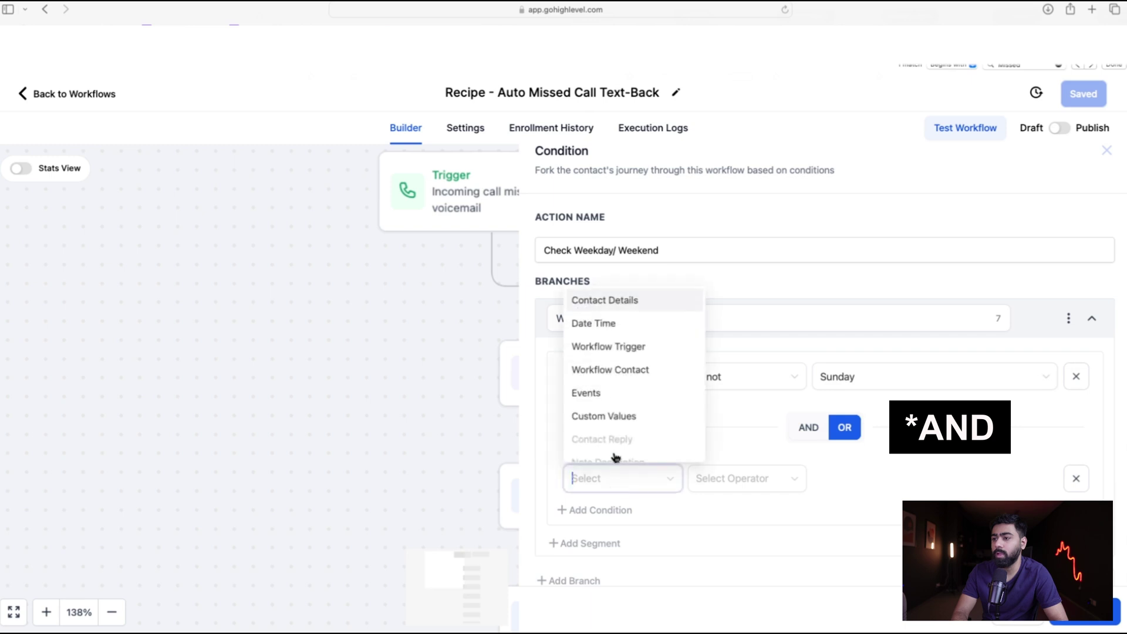
left_click(596, 324)
left_click(629, 356)
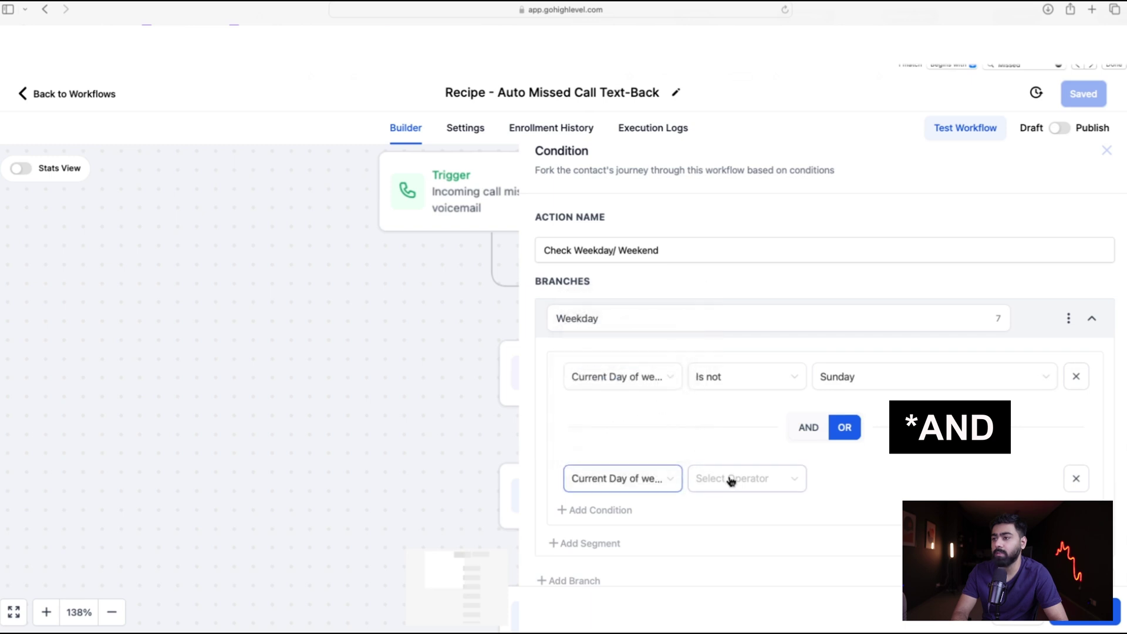
left_click(729, 478)
left_click(721, 326)
left_click(875, 479)
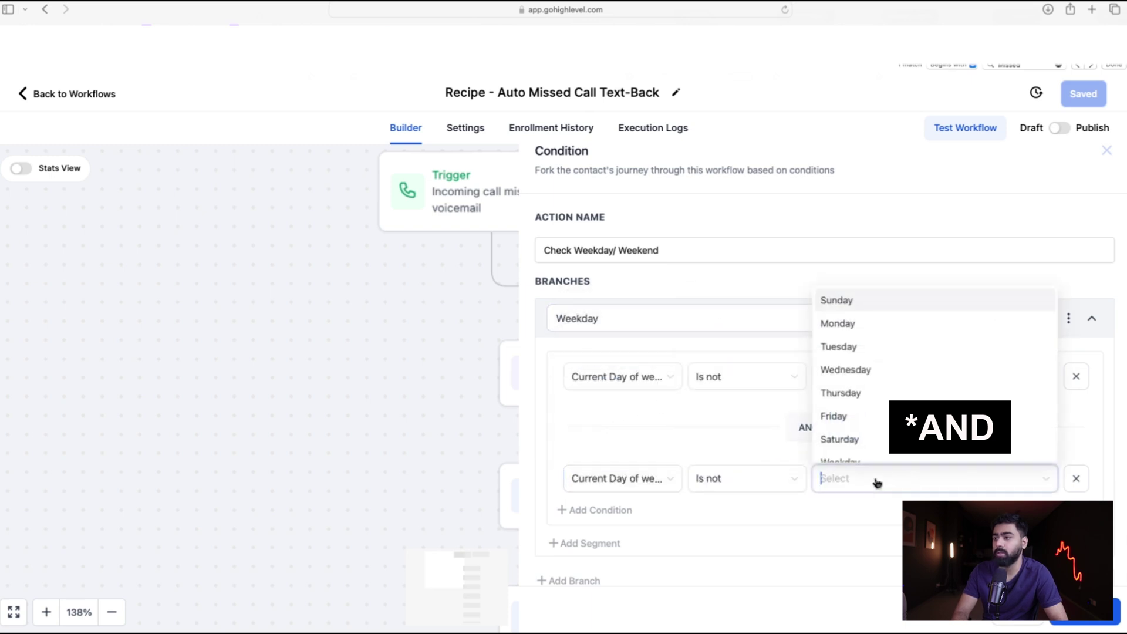
type("sa")
key("Return")
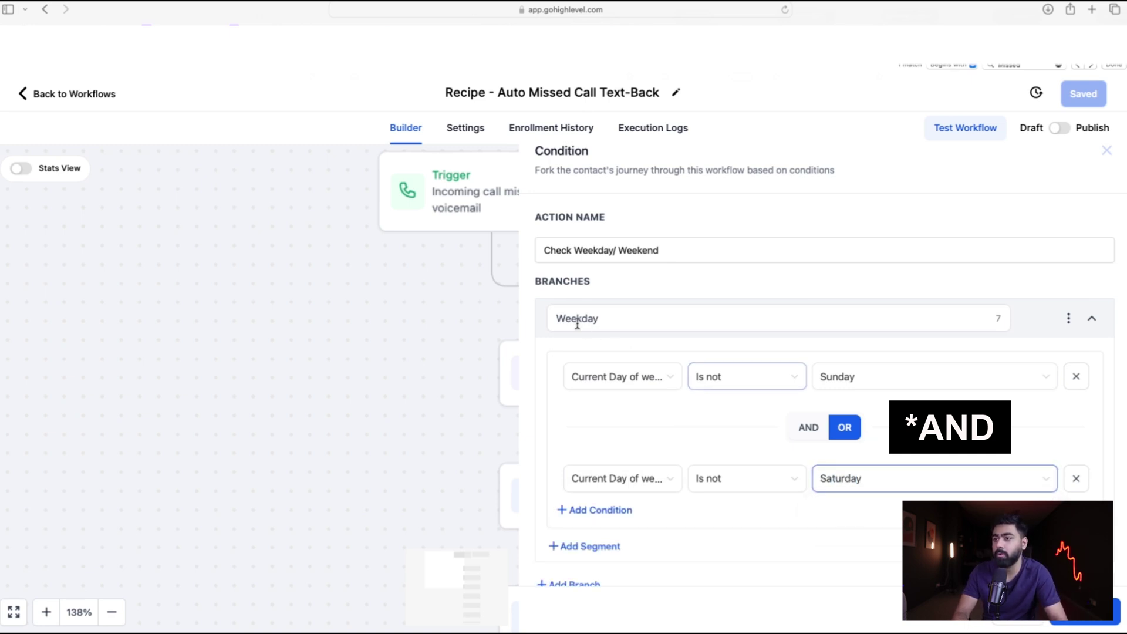
Step: Rename the None branch to 'Weekend'
scroll(691, 421, "down", 2)
left_click_drag(582, 544, 536, 546)
type("We")
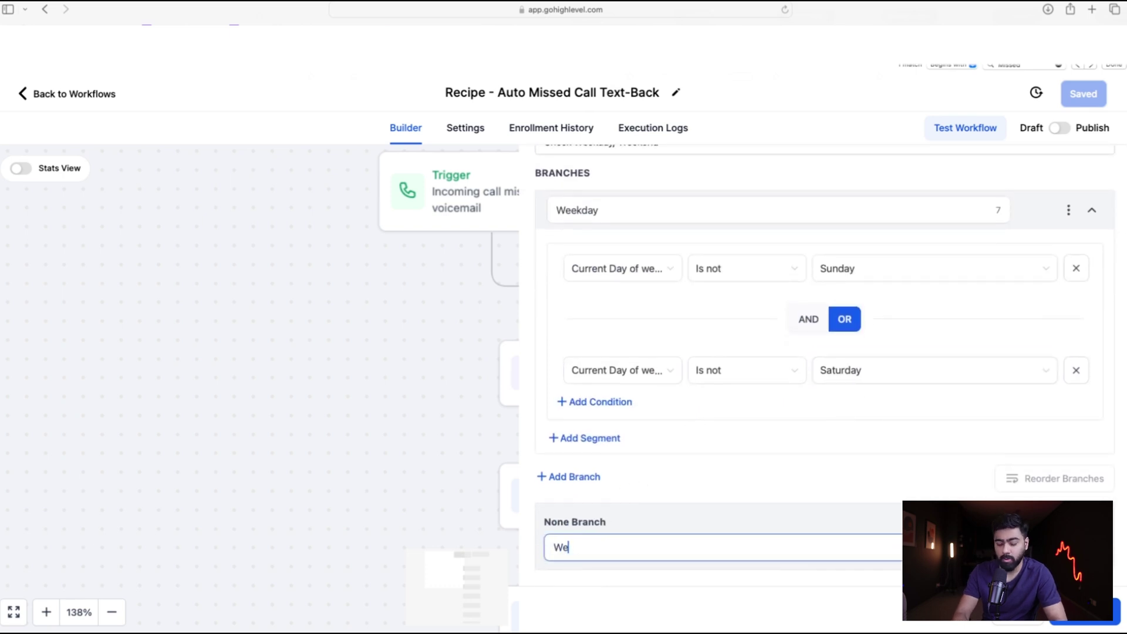
type("ekend")
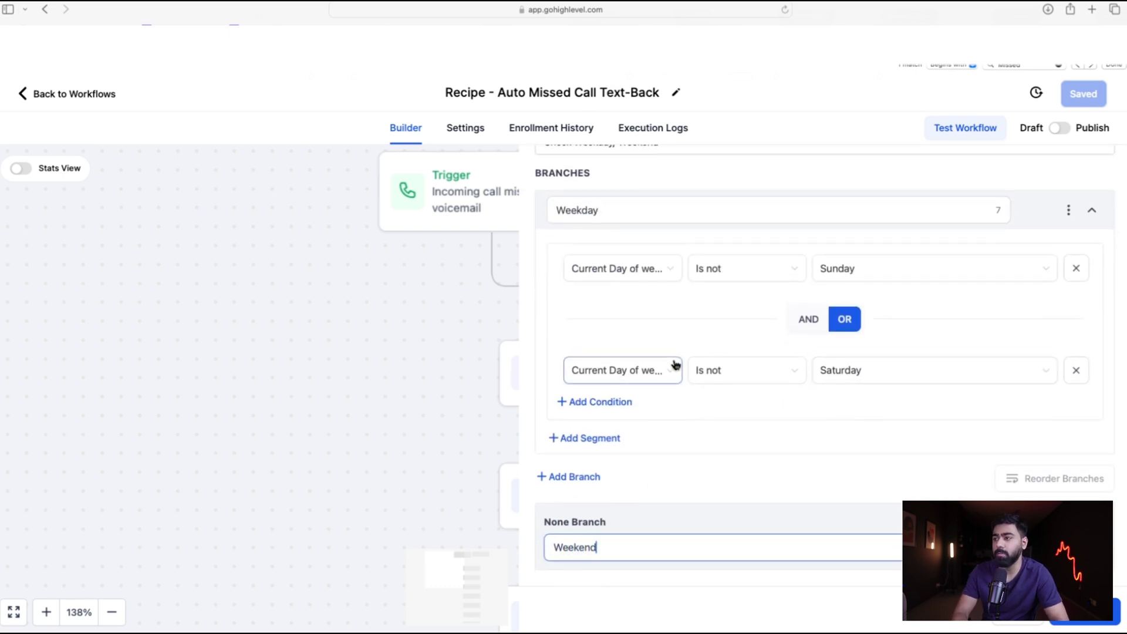
left_click(1086, 612)
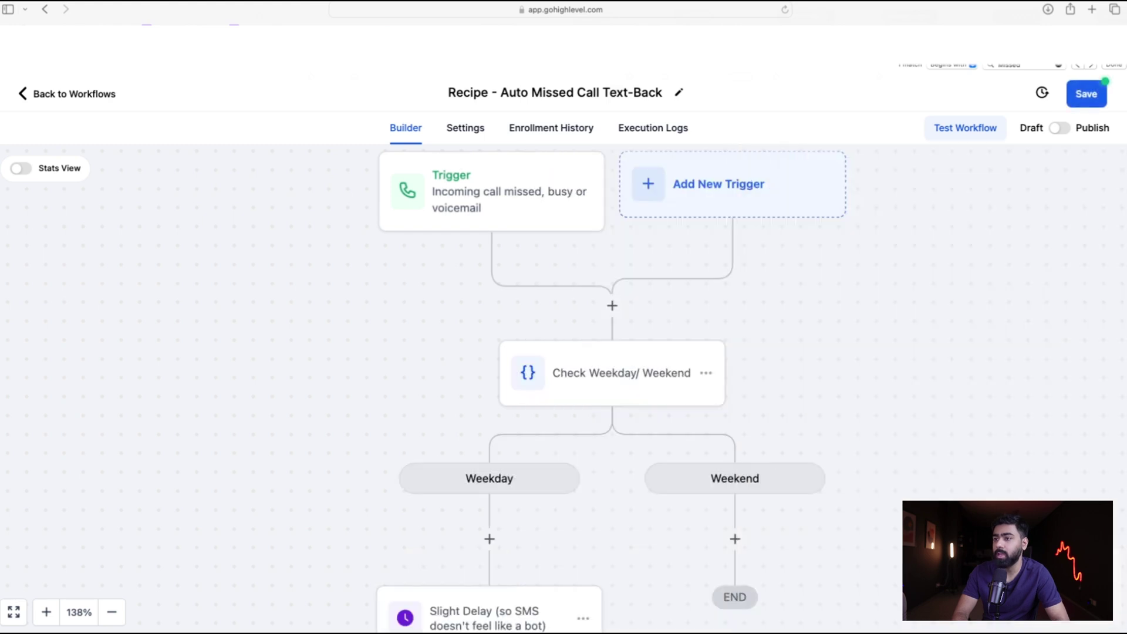
scroll(605, 393, "down", 3)
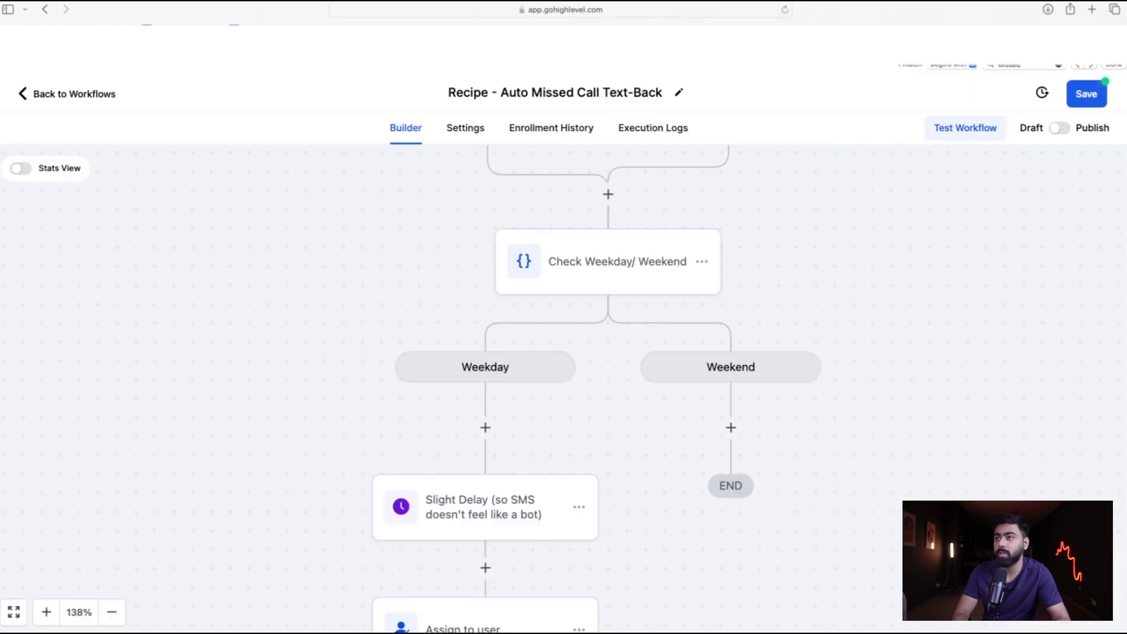
scroll(500, 341, "down", 1)
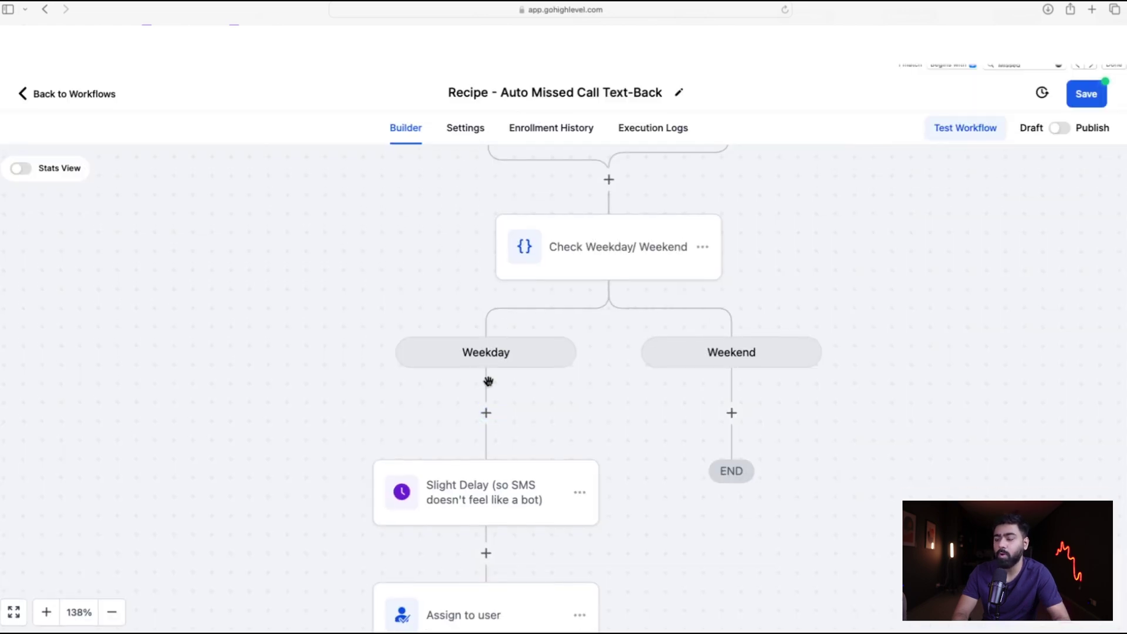
Step: Add an If / Else step under Weekday named 'Check business timings'
left_click(486, 414)
type("if")
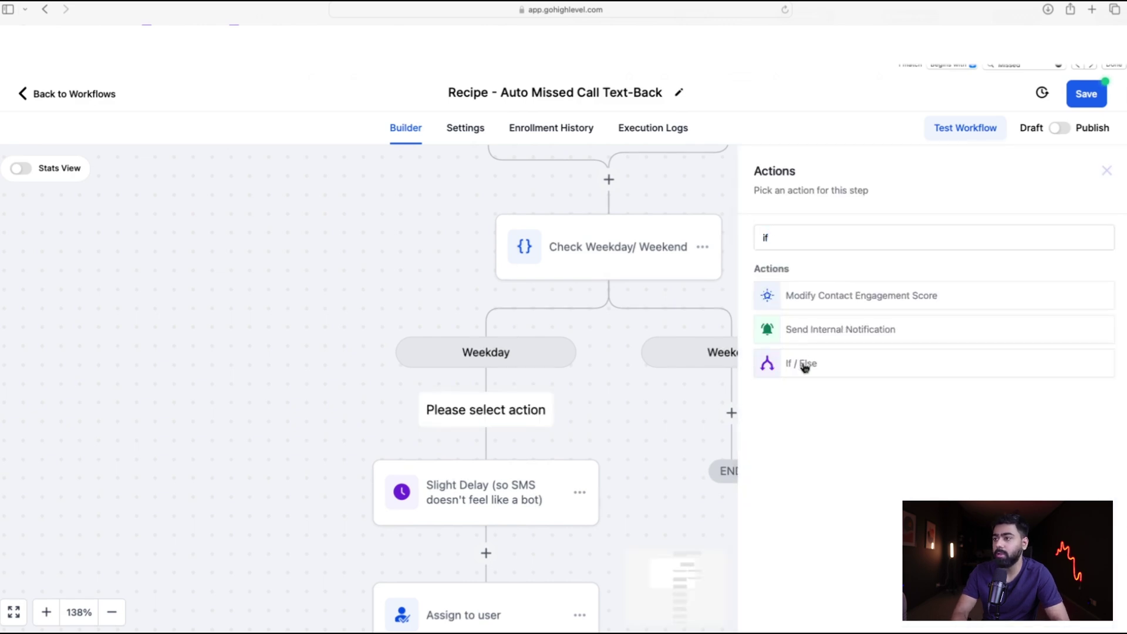
left_click(805, 367)
triple_click(548, 269)
key("BackSpace")
type("Check business timings")
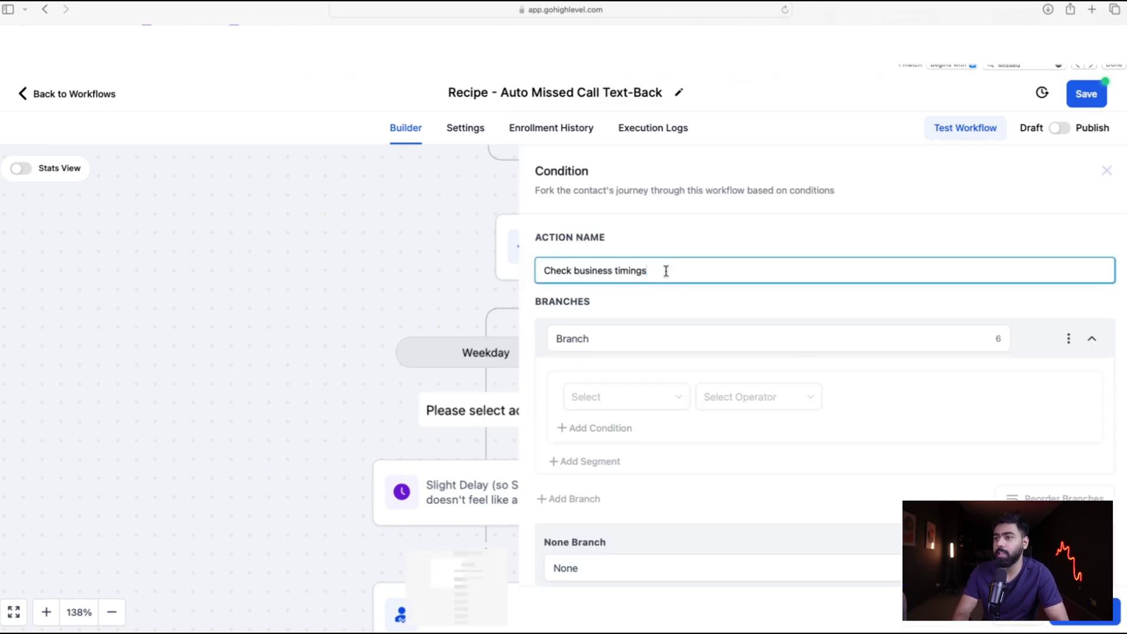
Step: Name the branches 'During Business Hours' and 'Outside business hours'
scroll(646, 288, "down", 1)
triple_click(558, 317)
key("BackSpace")
type("During Business Hours")
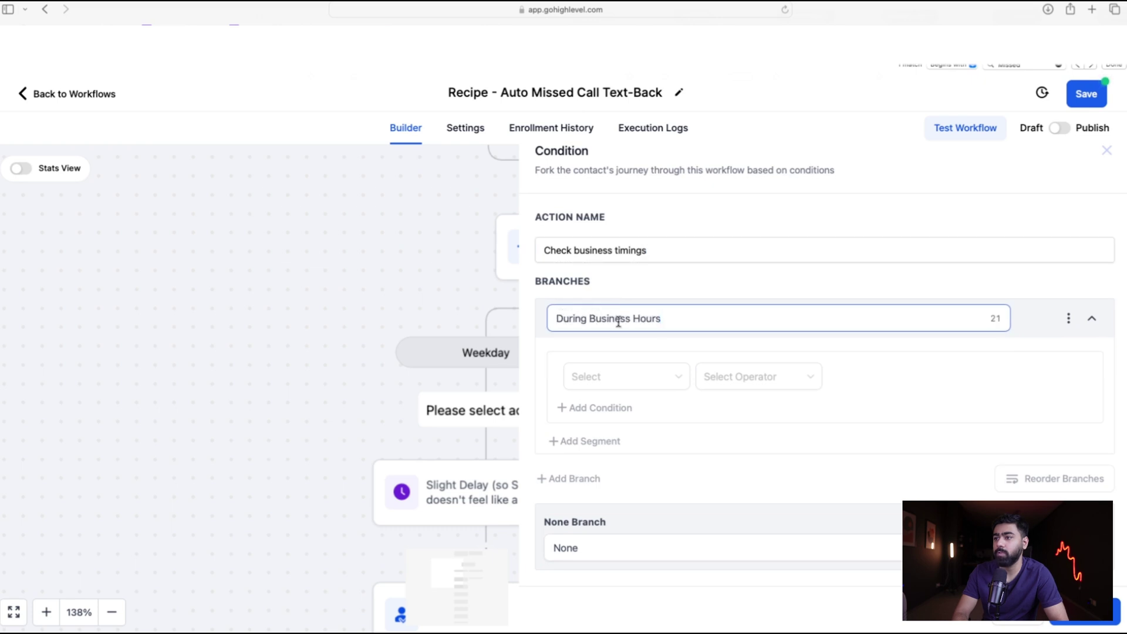
triple_click(584, 547)
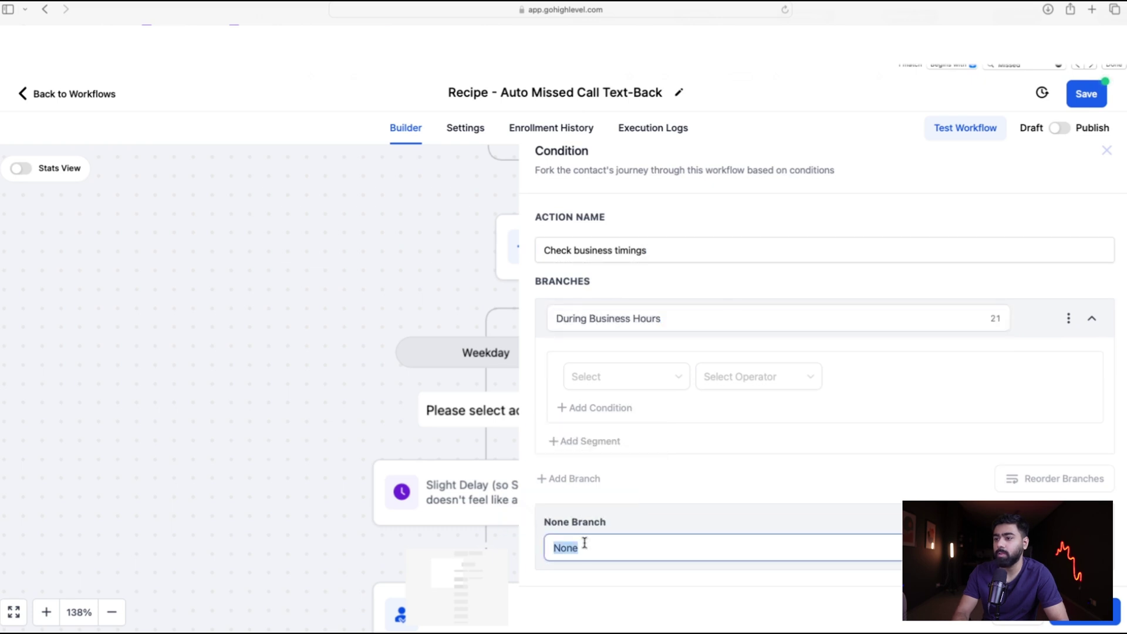
type("Outside business")
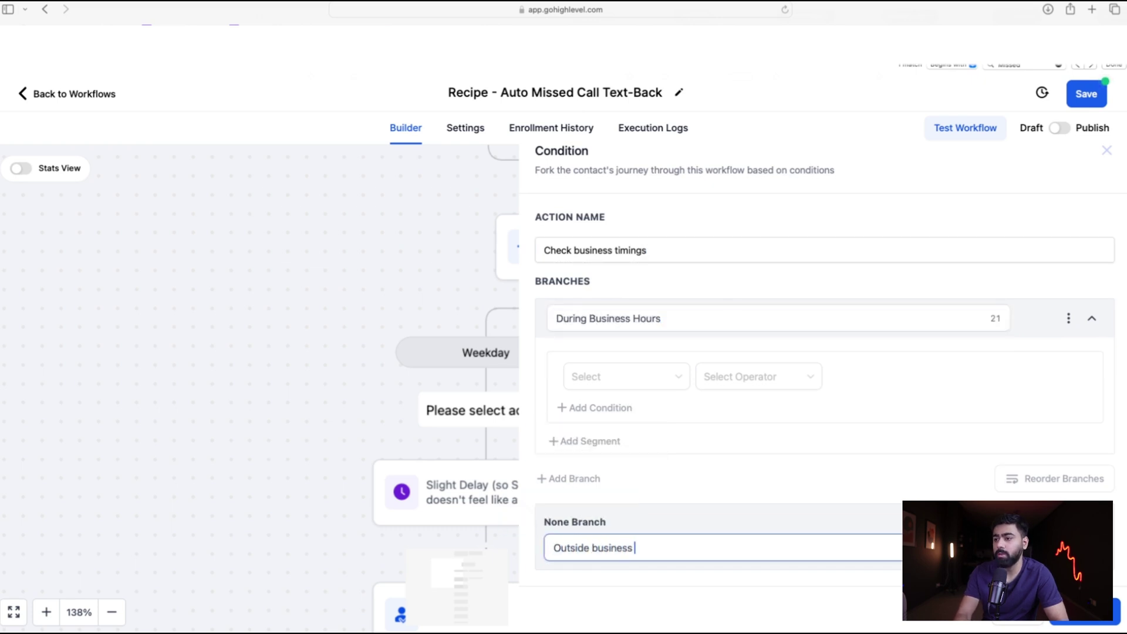
type(" hours")
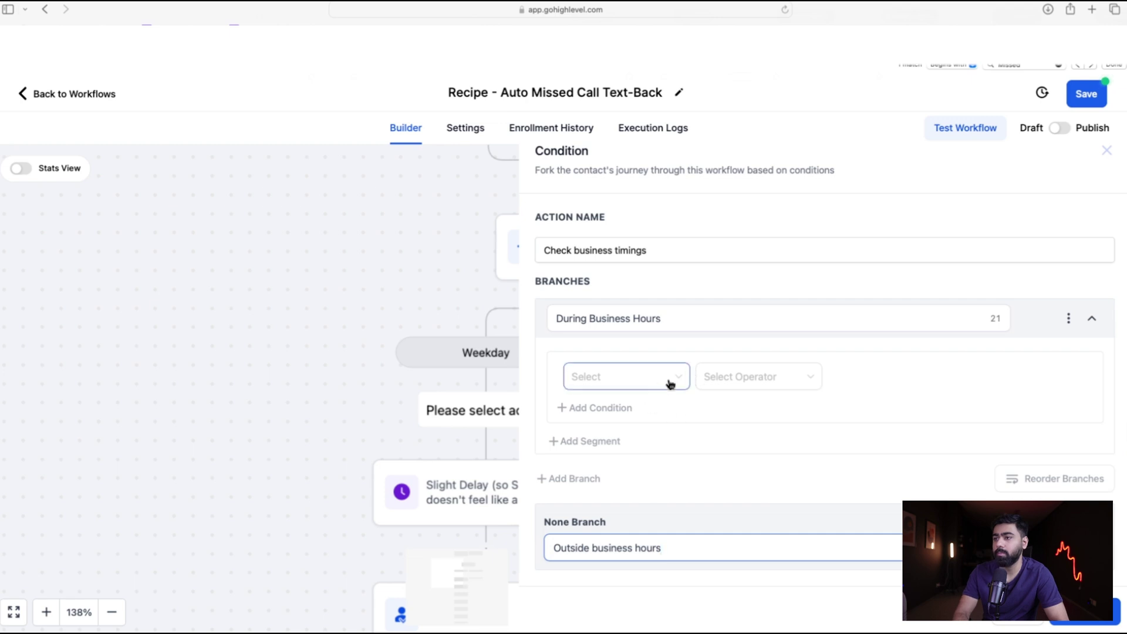
Step: Set the first condition to Date Time > Current hour Is after 09:00 AM
left_click(669, 383)
left_click(629, 431)
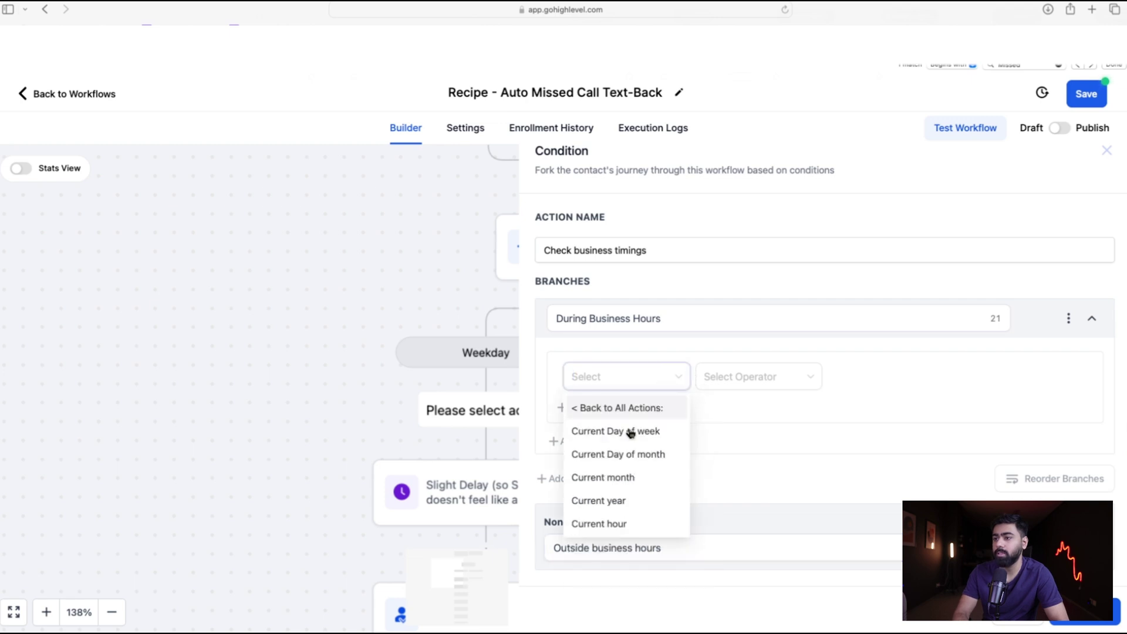
left_click(652, 523)
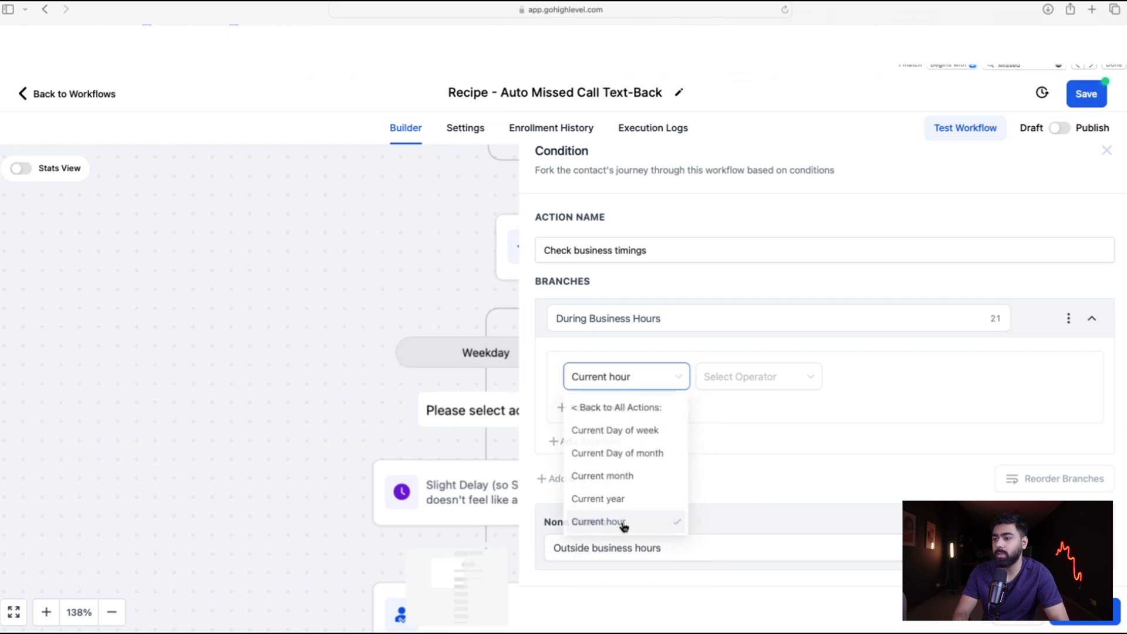
left_click(745, 375)
left_click(742, 456)
left_click(886, 377)
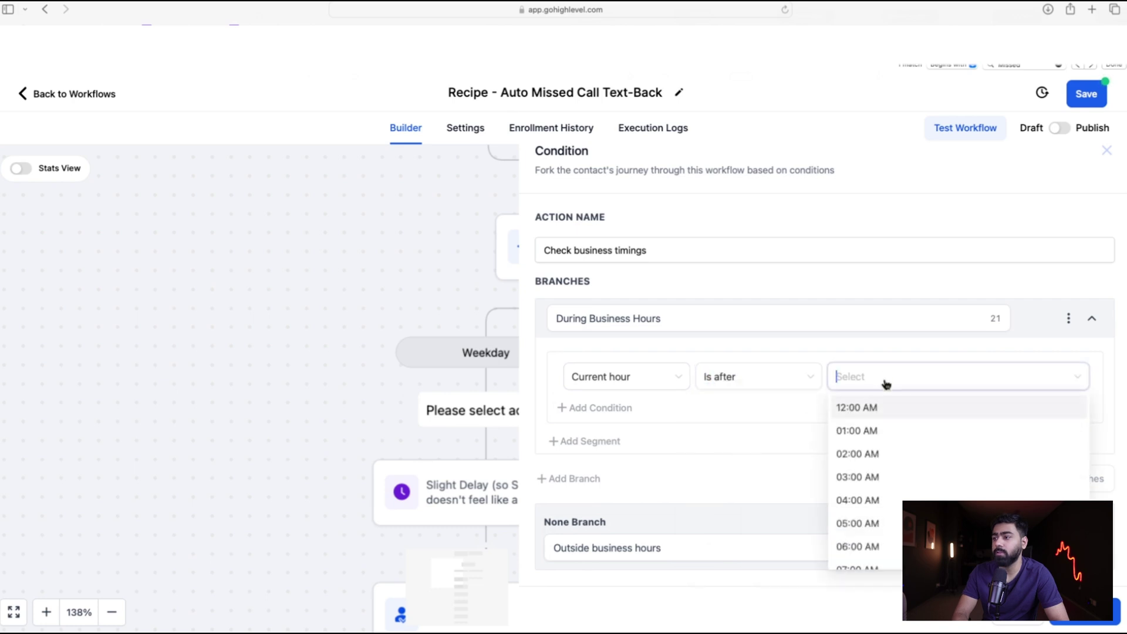
scroll(869, 470, "down", 5)
left_click(873, 467)
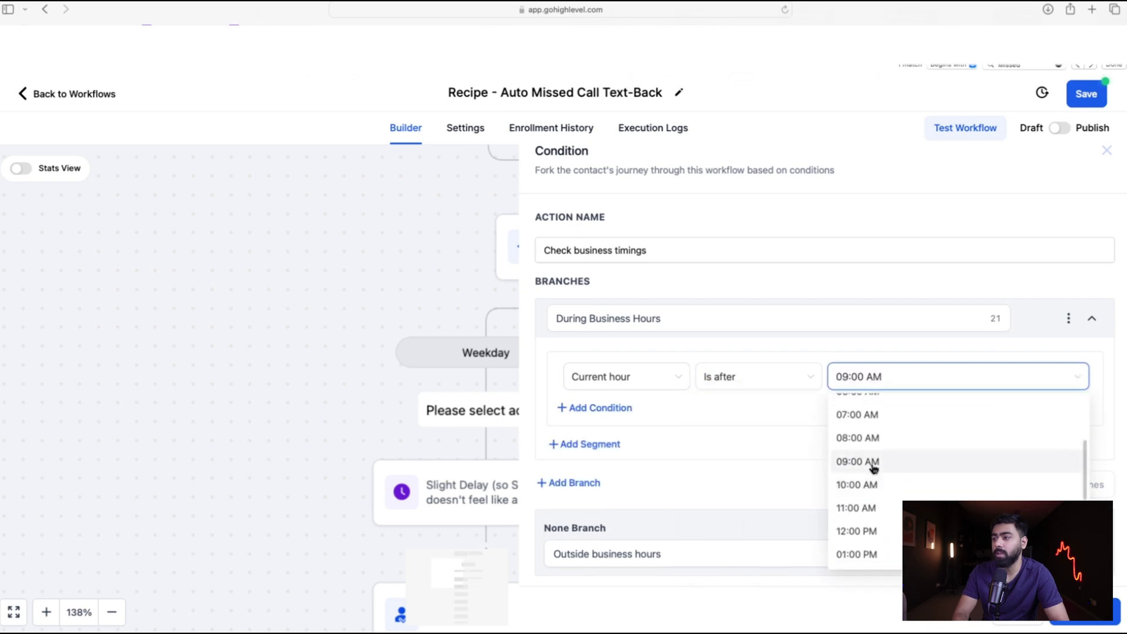
Step: Add a second condition, Current hour Is before 05:00 PM, and close the Condition panel
left_click(610, 411)
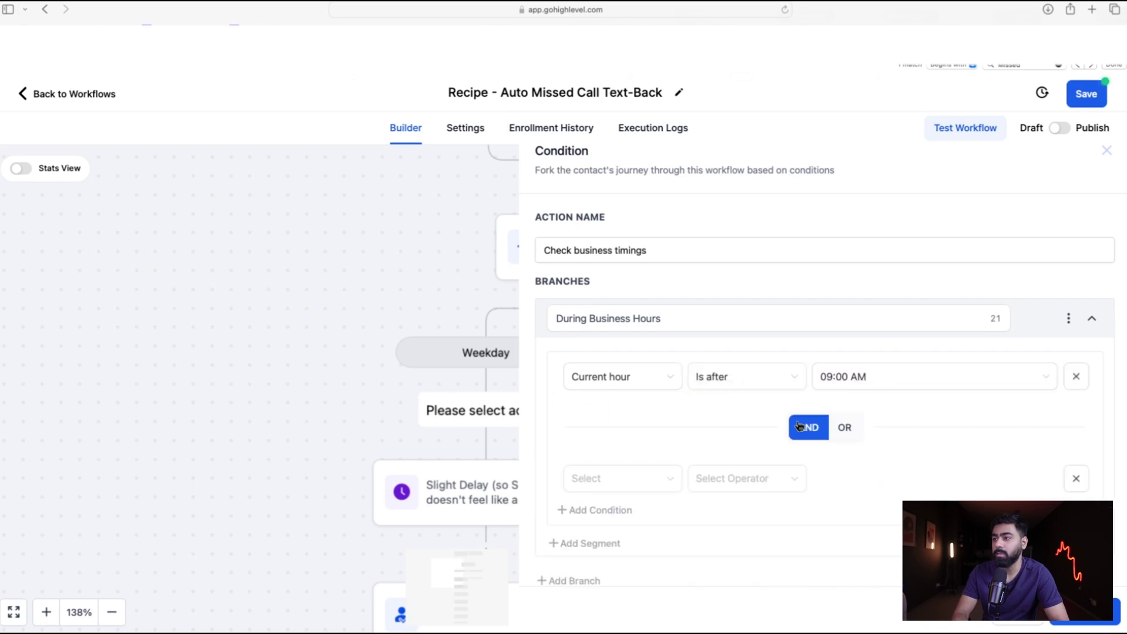
left_click(652, 479)
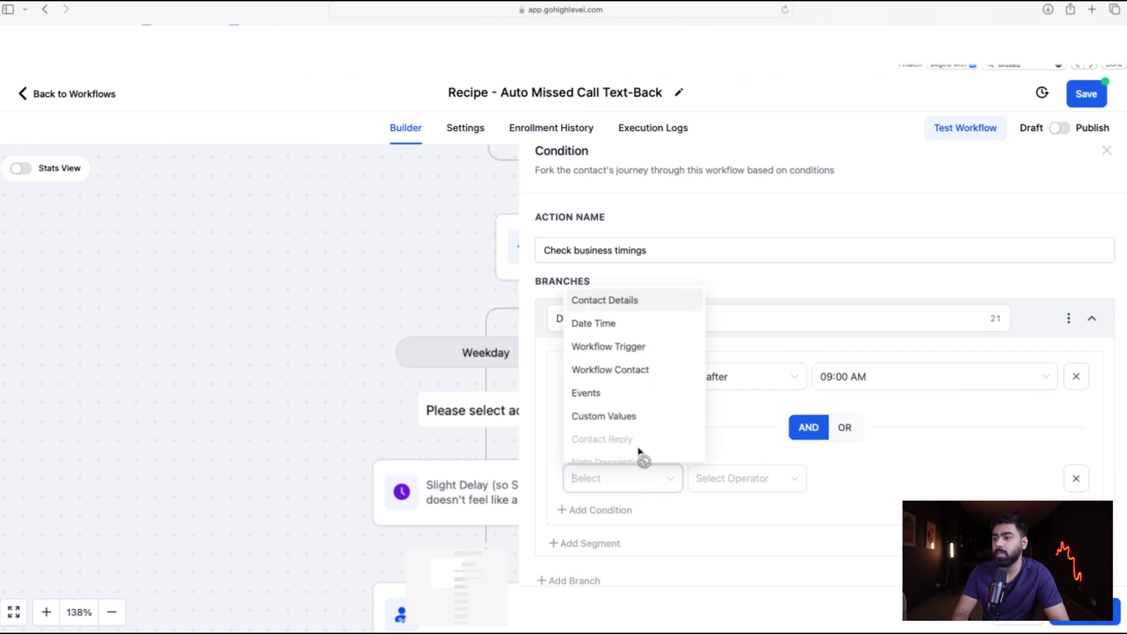
left_click(617, 328)
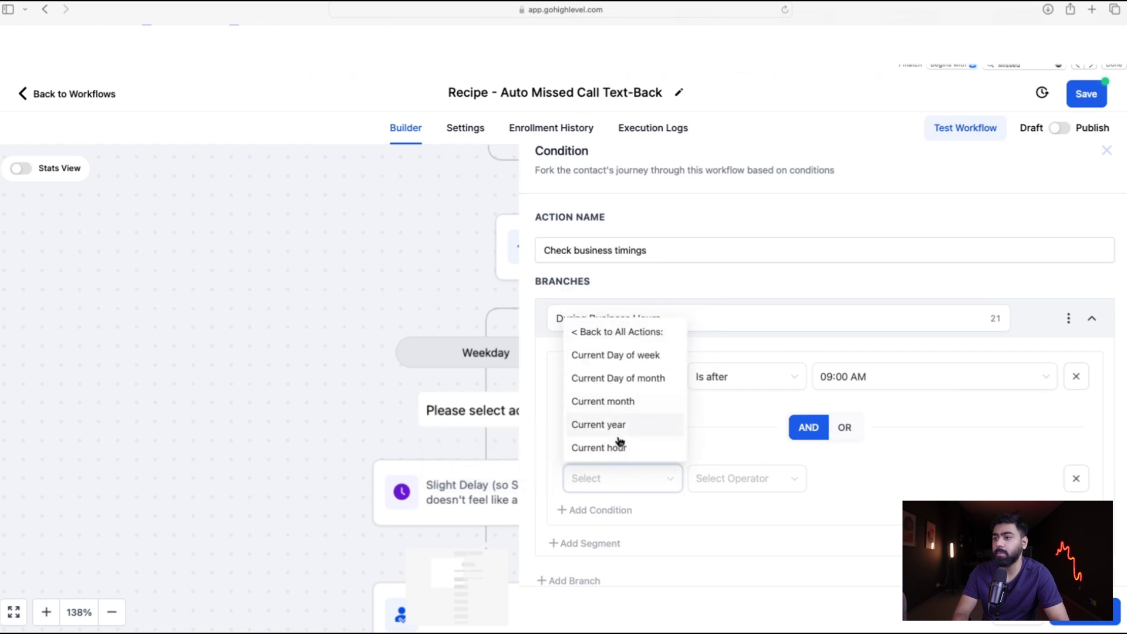
left_click(645, 448)
left_click(730, 479)
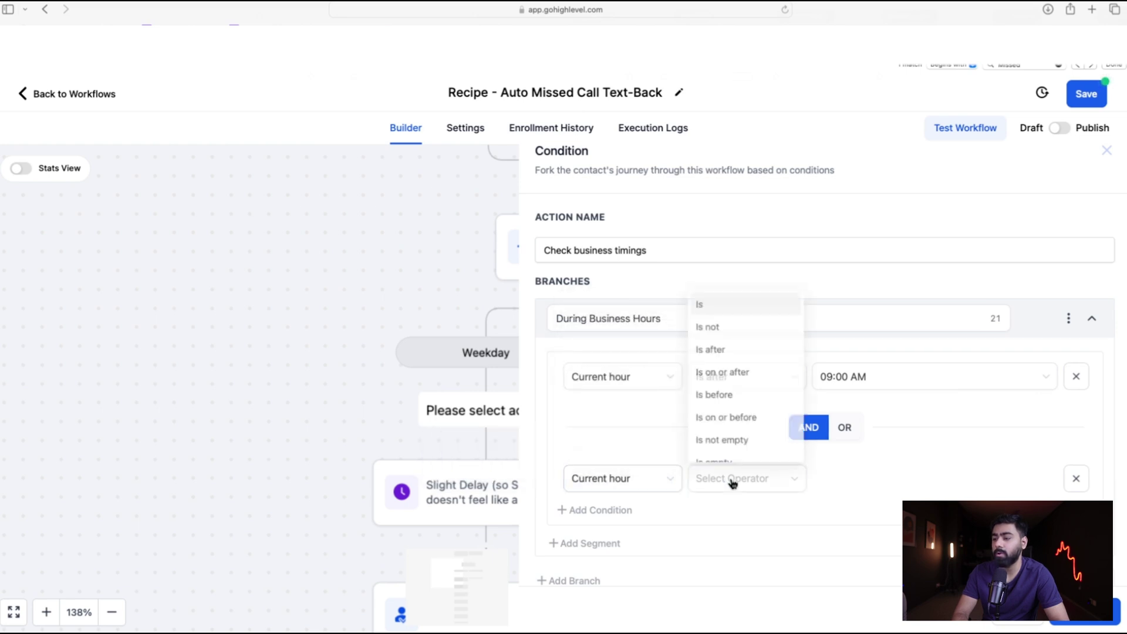
left_click(715, 379)
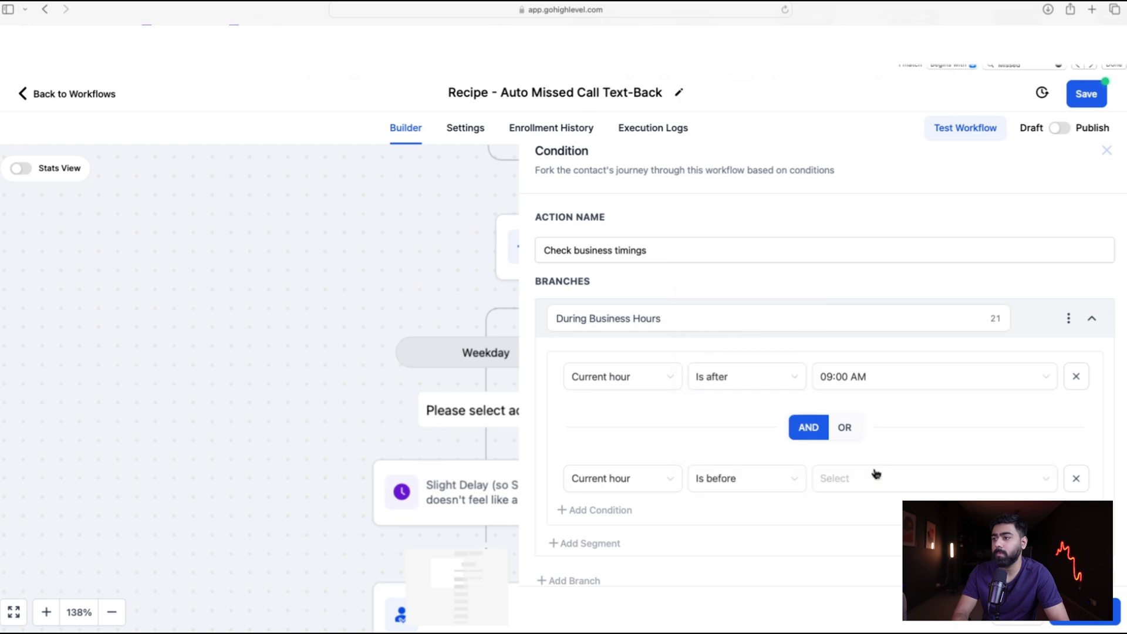
left_click(876, 474)
scroll(869, 411, "down", 3)
scroll(867, 486, "down", 6)
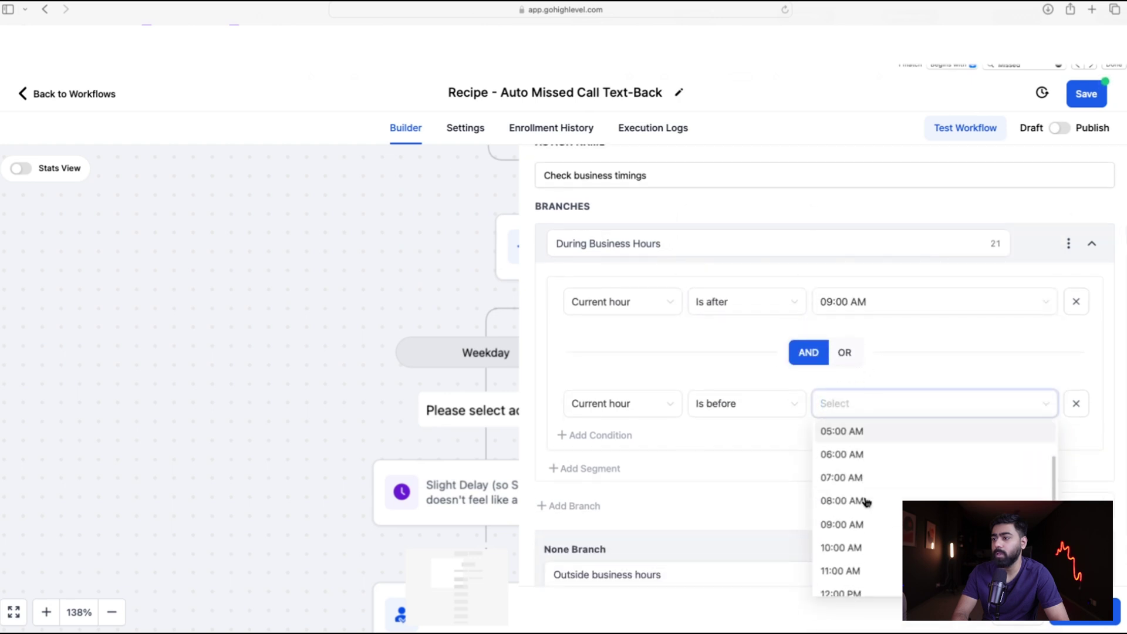
left_click(863, 551)
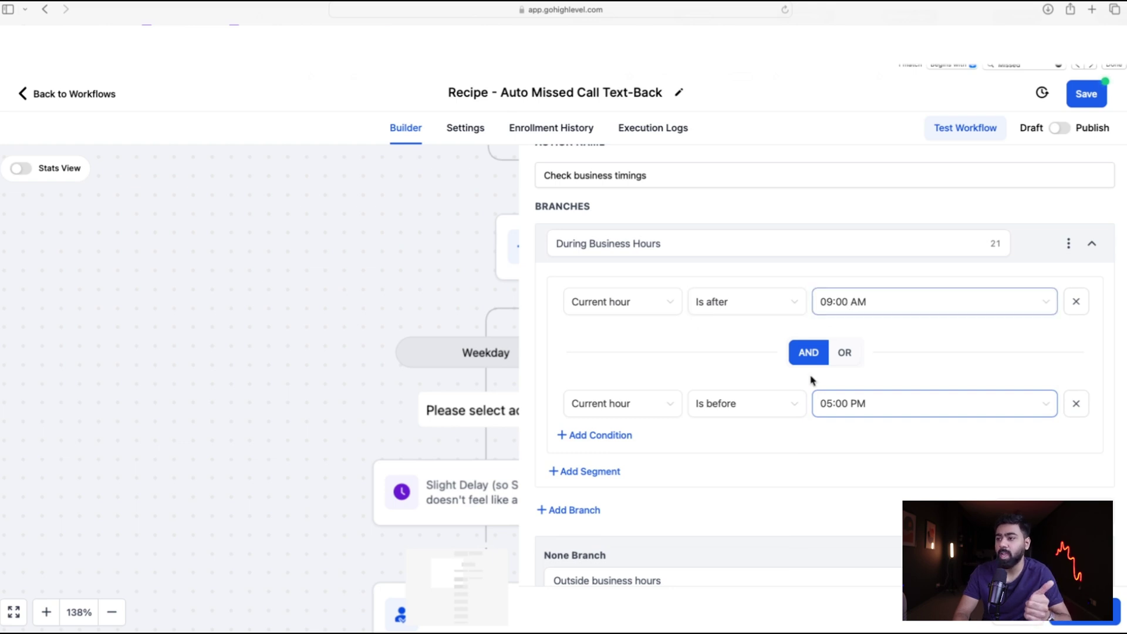
scroll(839, 399, "up", 1)
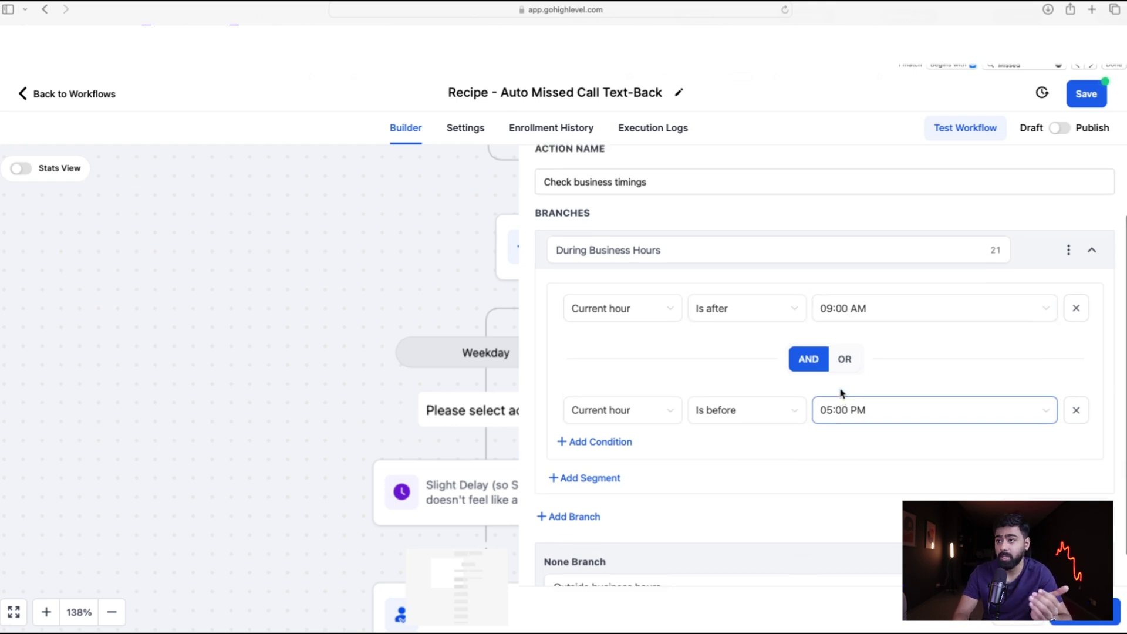
scroll(667, 309, "down", 1)
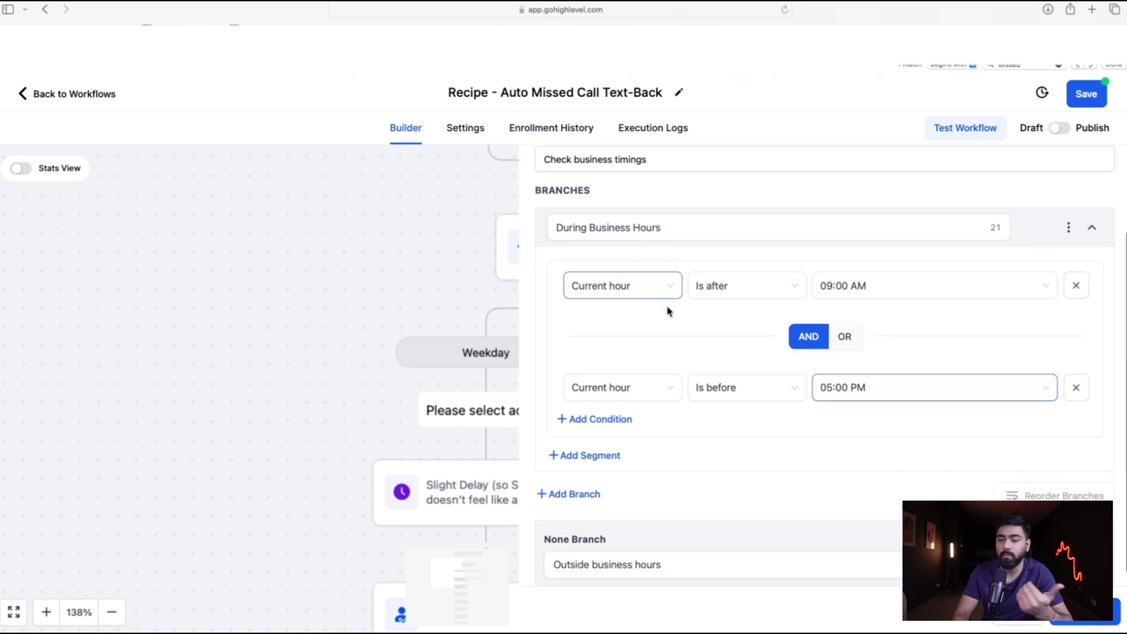
scroll(668, 343, "down", 1)
scroll(667, 343, "up", 1)
left_click_drag(560, 547, 662, 546)
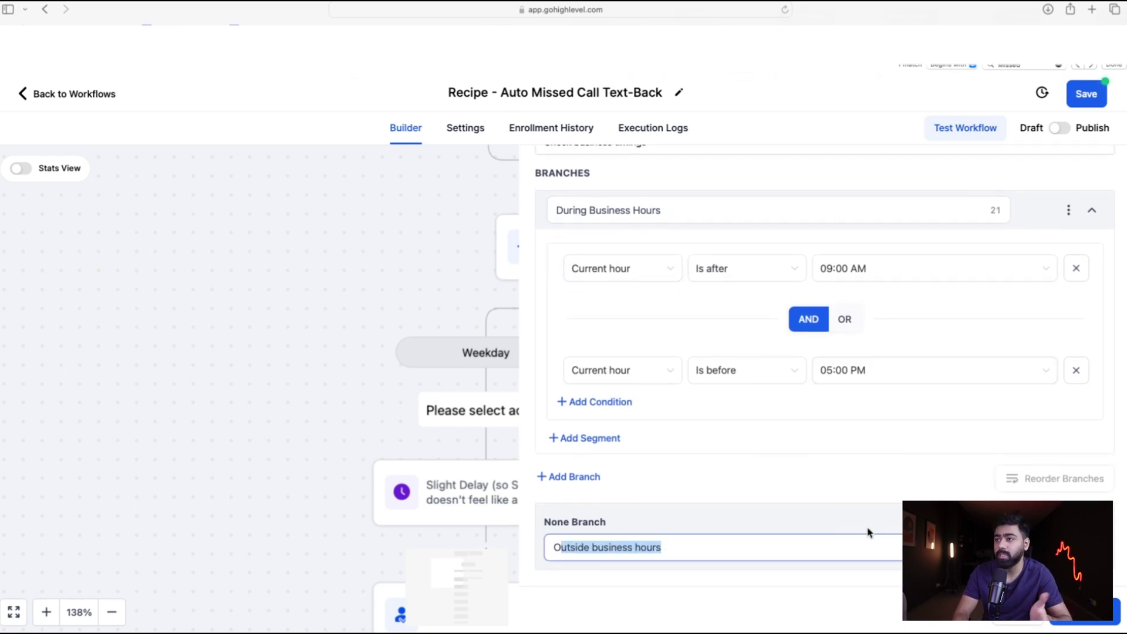
left_click(1083, 622)
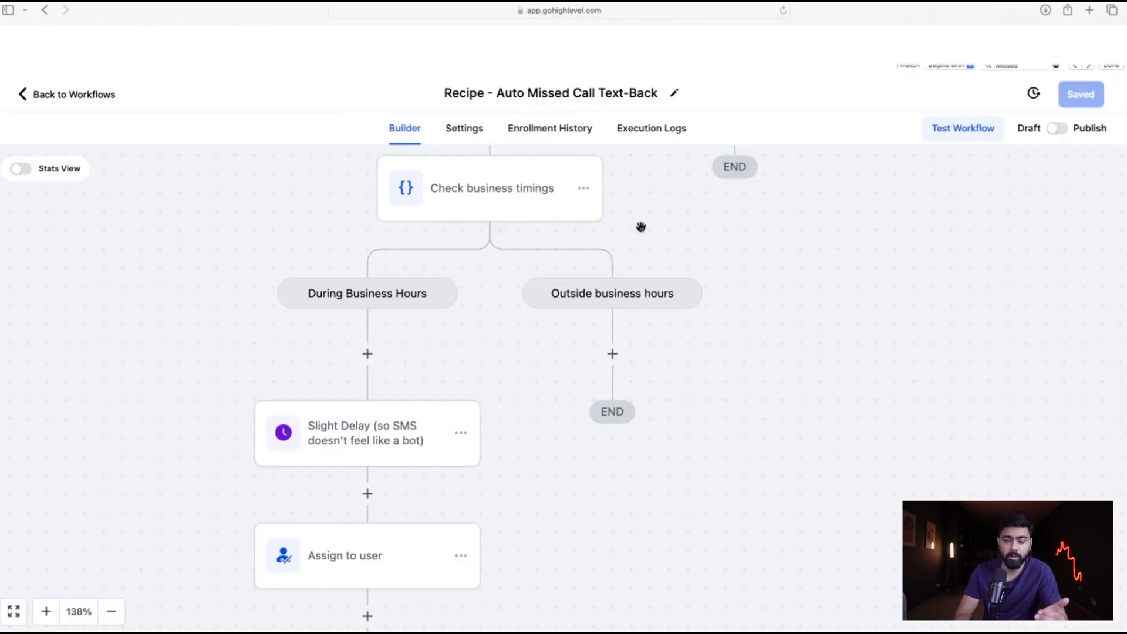
Step: Copy all actions from Slight Delay down and paste them under Outside business hours
scroll(453, 380, "down", 3)
scroll(438, 372, "down", 5, "ctrl")
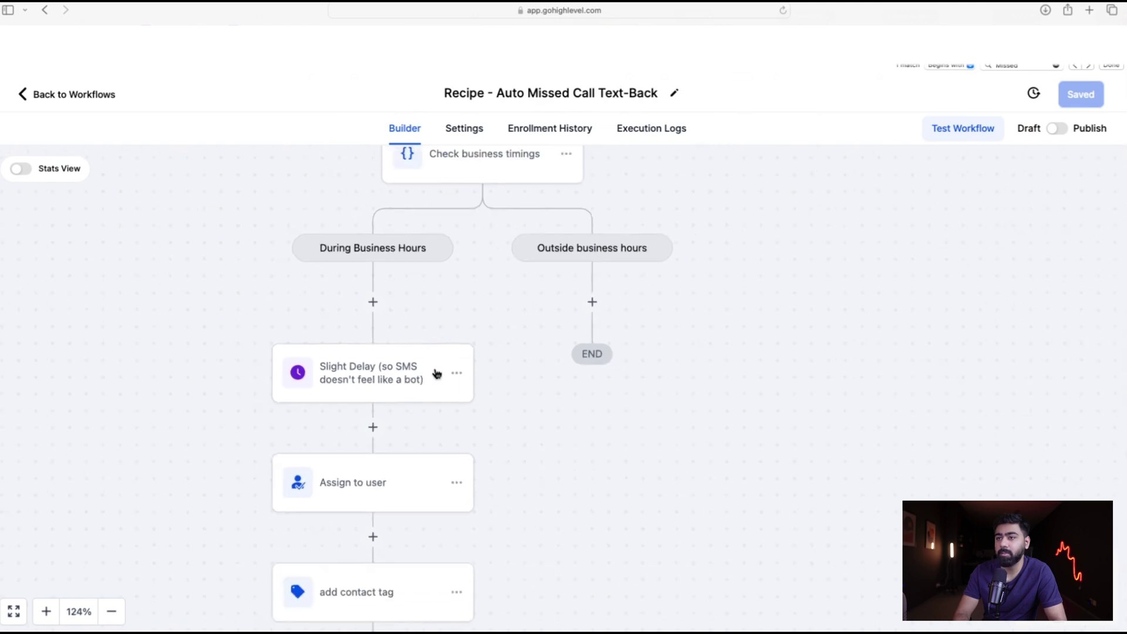
scroll(510, 380, "up", 4)
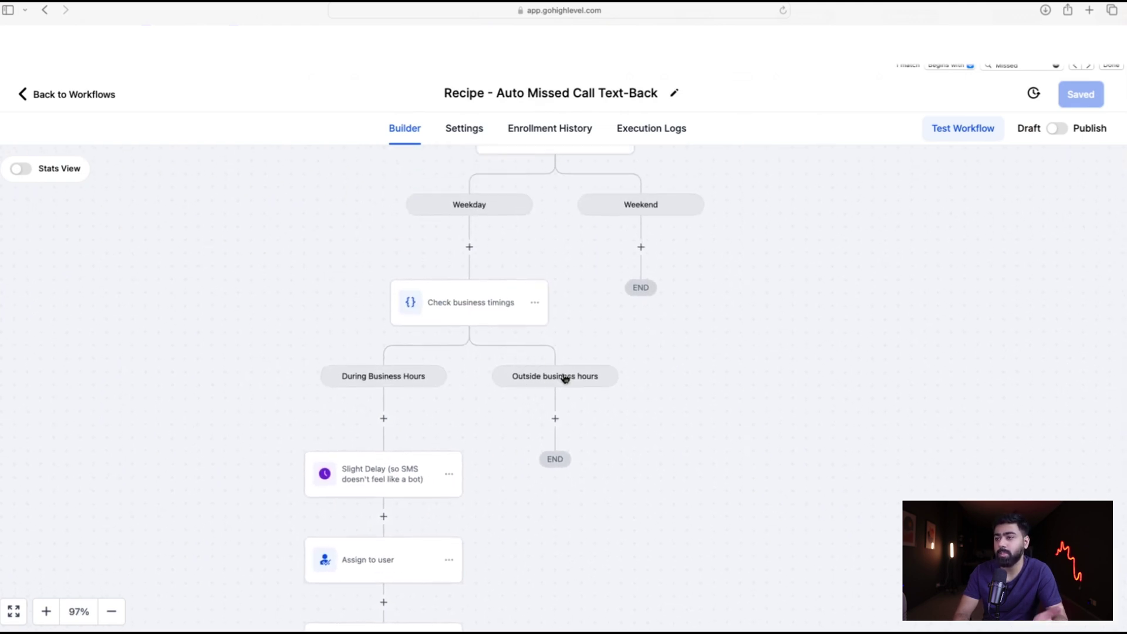
scroll(498, 389, "down", 5)
scroll(438, 453, "down", 1)
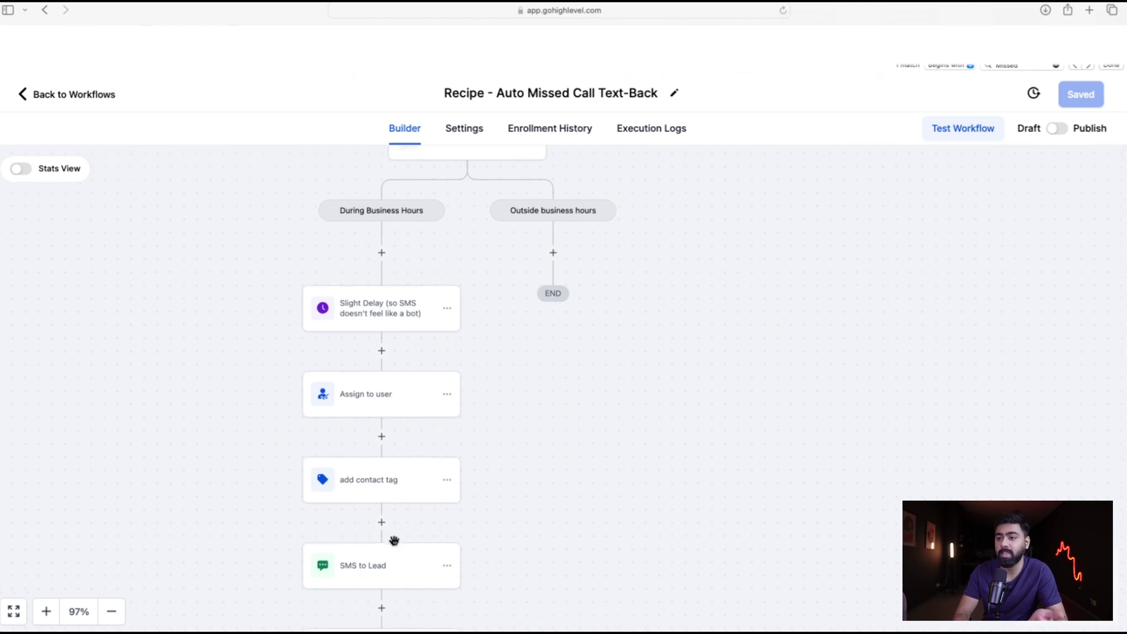
right_click(480, 338)
left_click(448, 313)
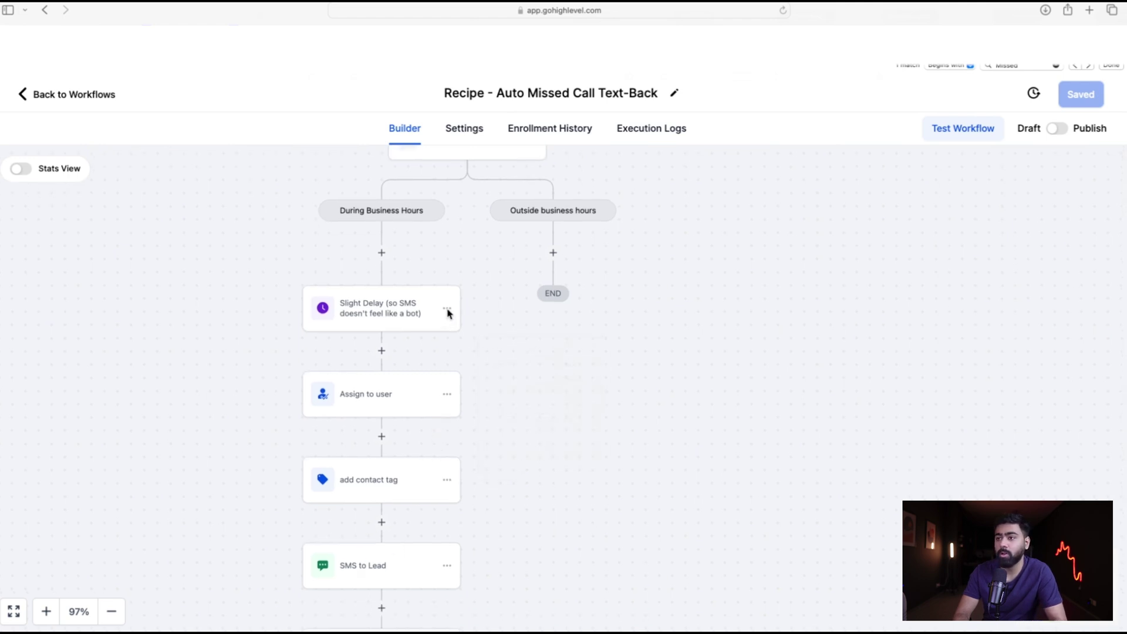
left_click(448, 311)
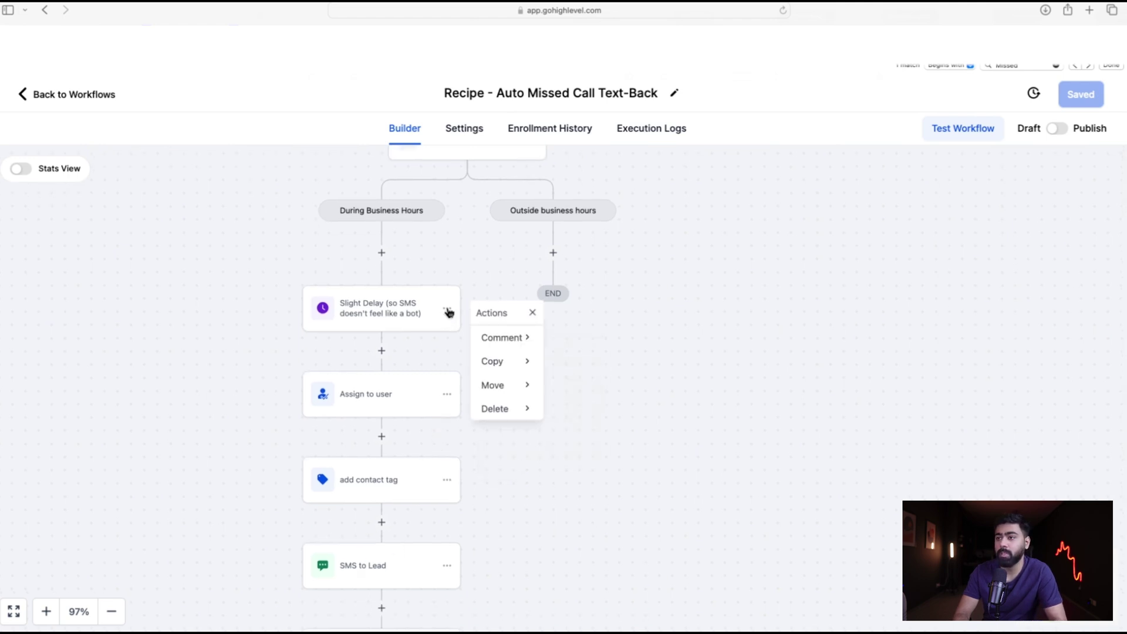
left_click(508, 363)
left_click(576, 363)
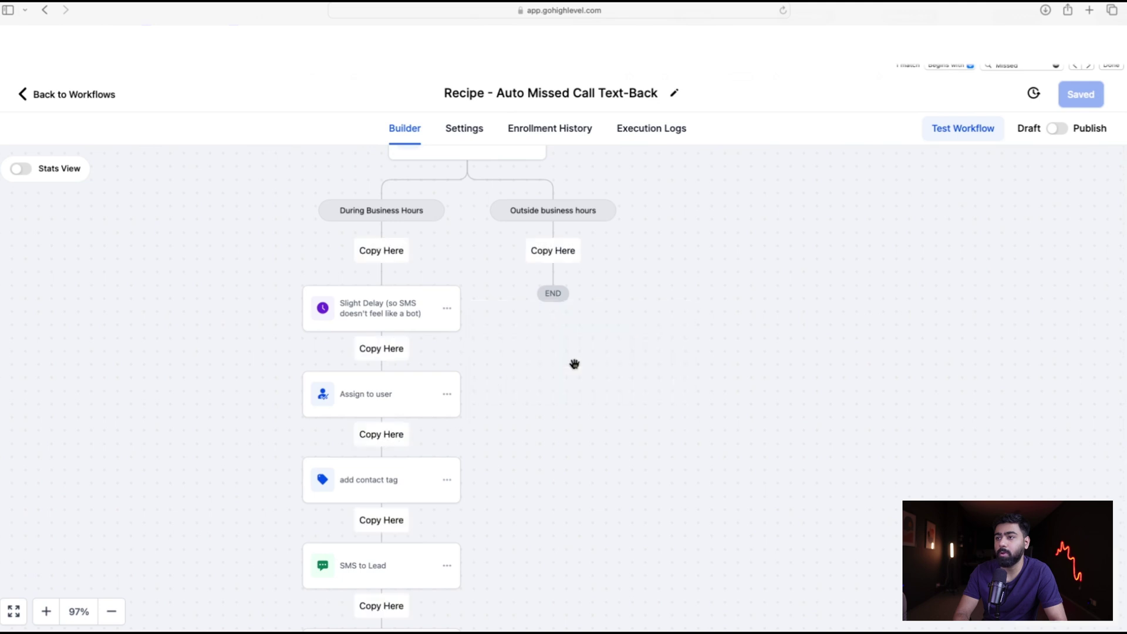
left_click(557, 252)
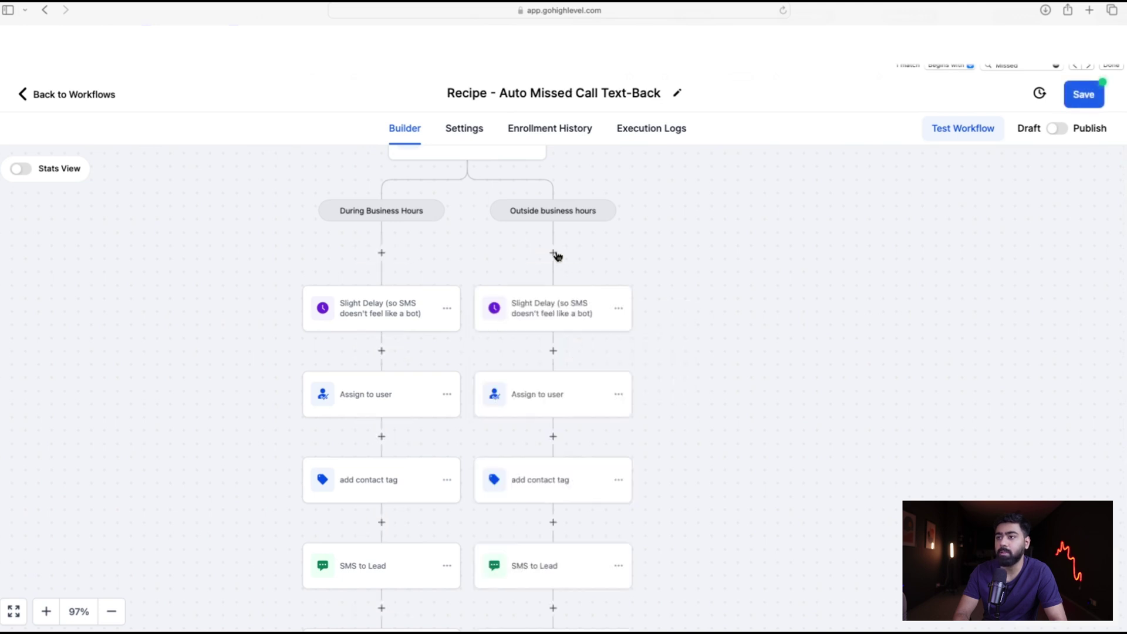
Step: Copy all actions from Slight Delay again and paste them under the Weekend branch
scroll(579, 259, "up", 2)
scroll(557, 369, "up", 2)
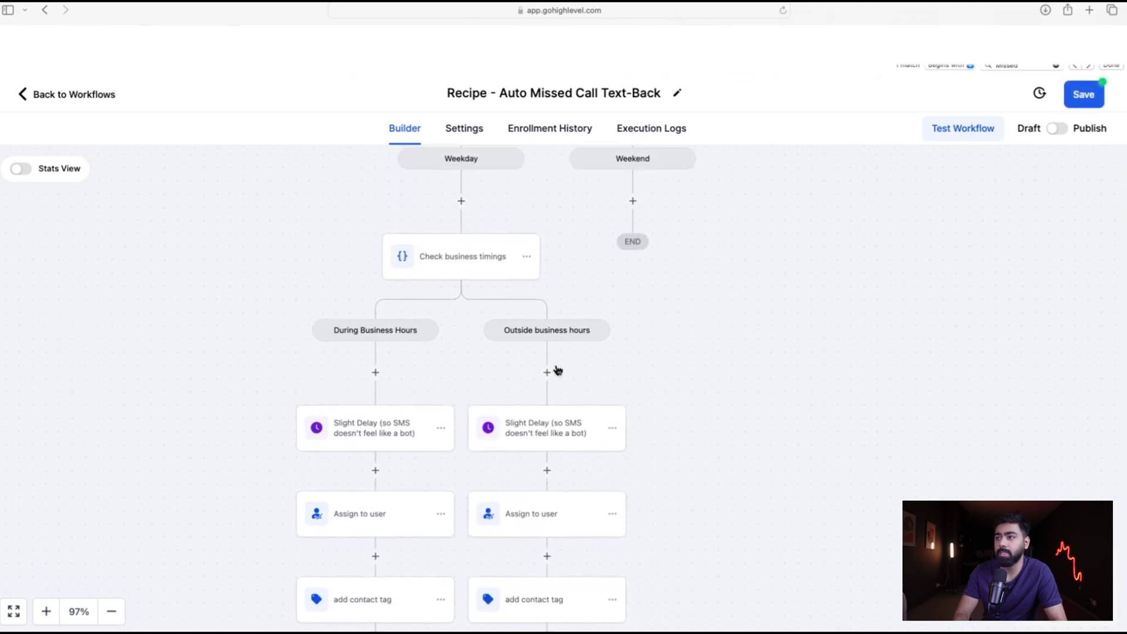
scroll(605, 432, "up", 1)
left_click(611, 443)
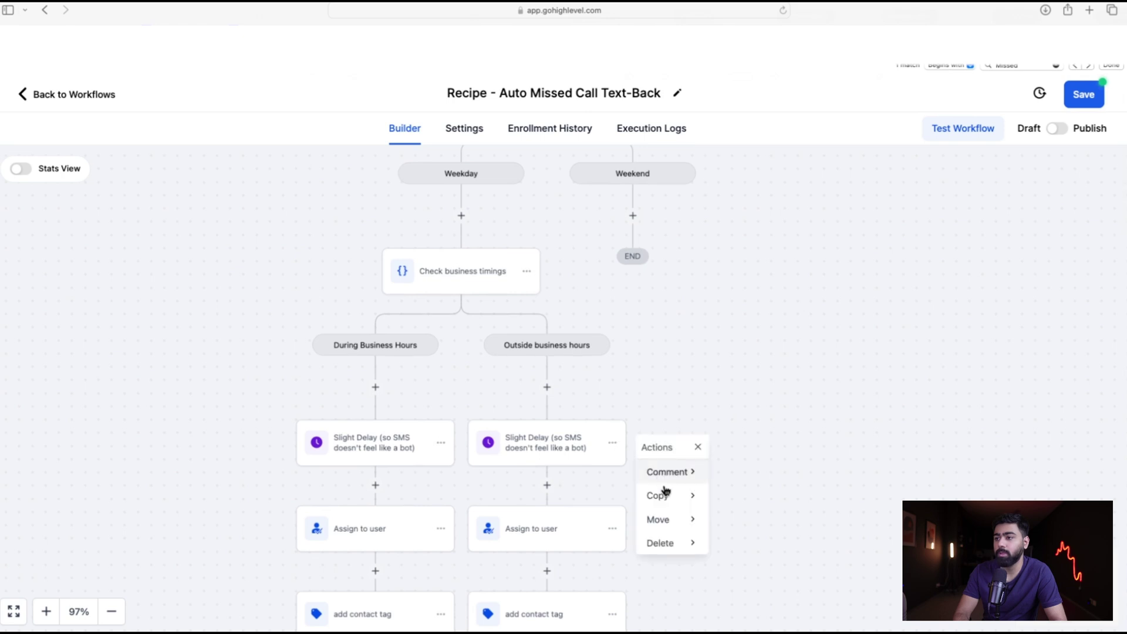
mouse_move(673, 495)
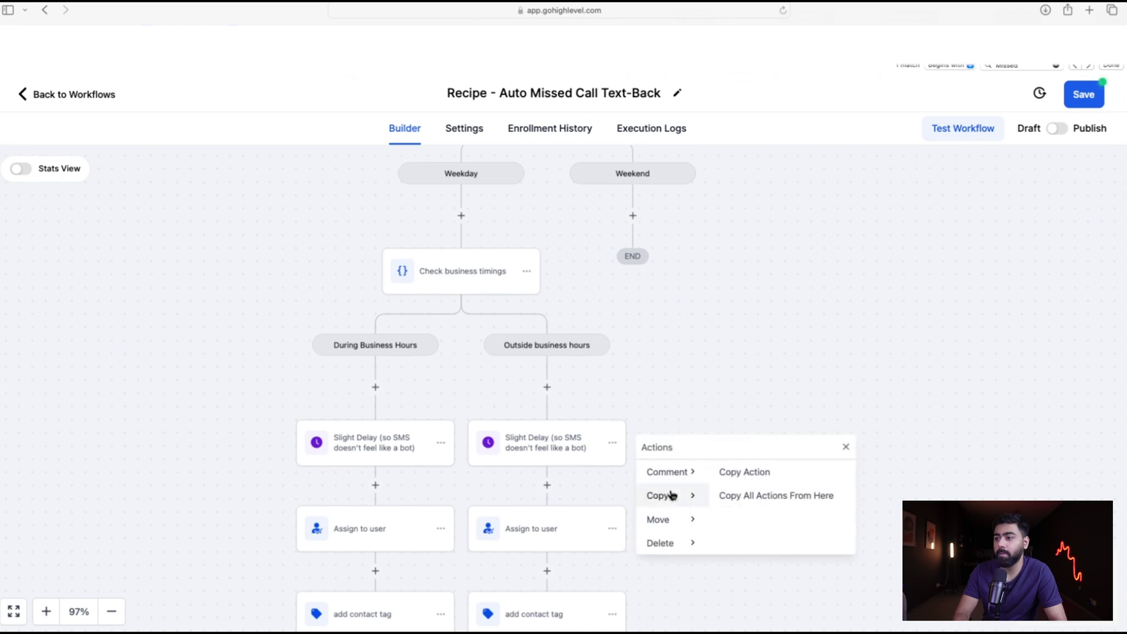
left_click(739, 493)
scroll(740, 490, "up", 2)
left_click(641, 275)
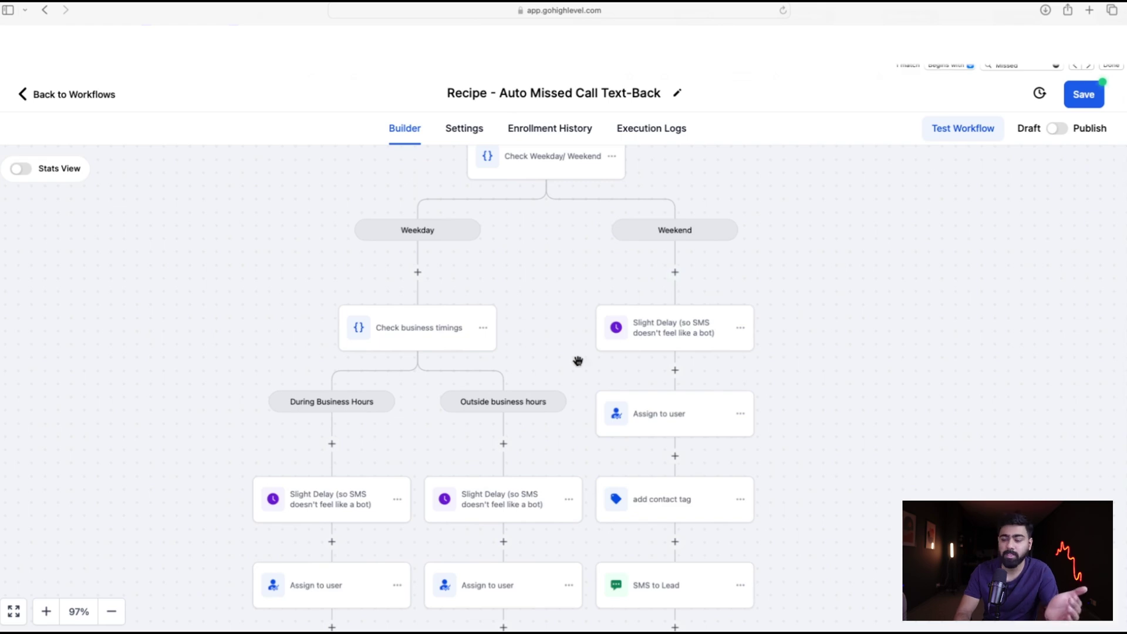
Step: Open the SMS to Lead step, select its message text, and check the empty Templates list
scroll(576, 411, "down", 3)
scroll(575, 442, "down", 3)
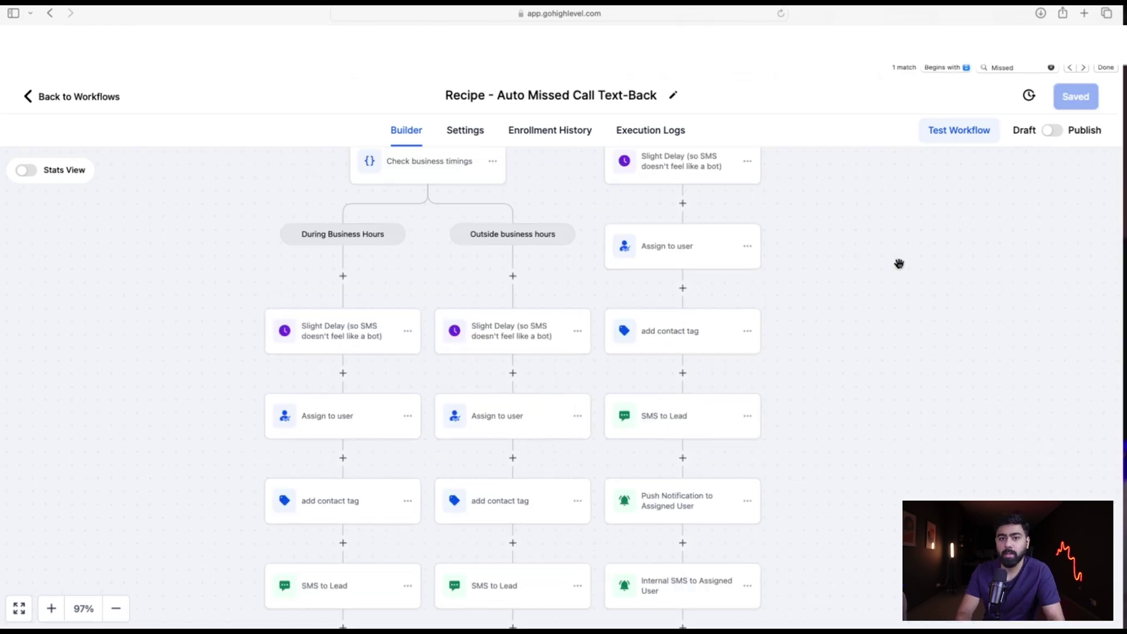
scroll(789, 344, "down", 2)
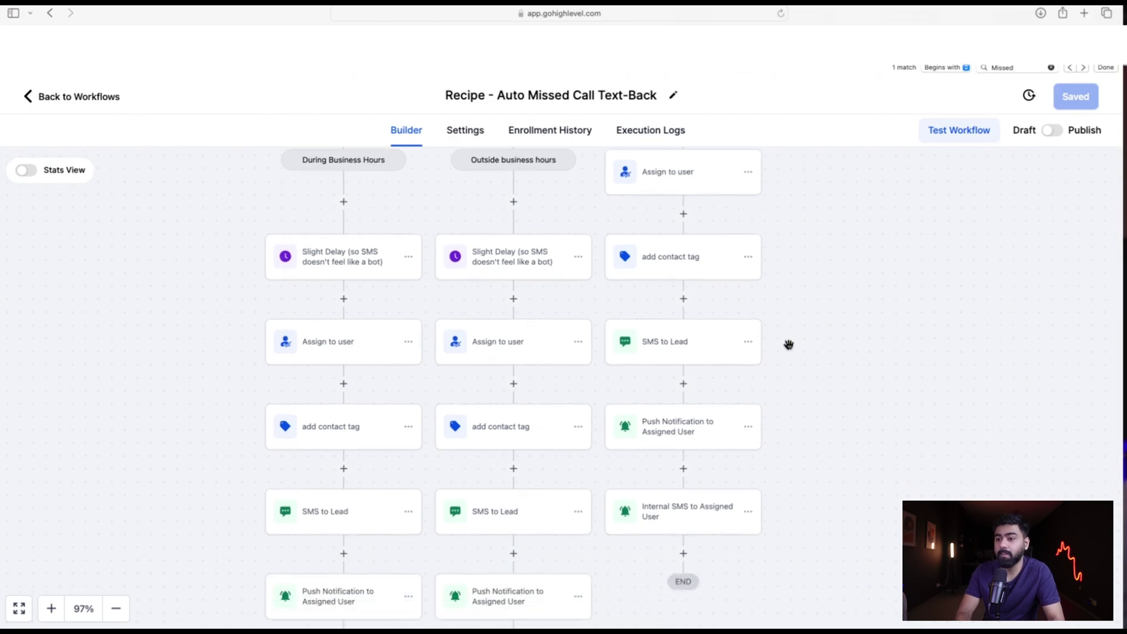
scroll(384, 268, "up", 2)
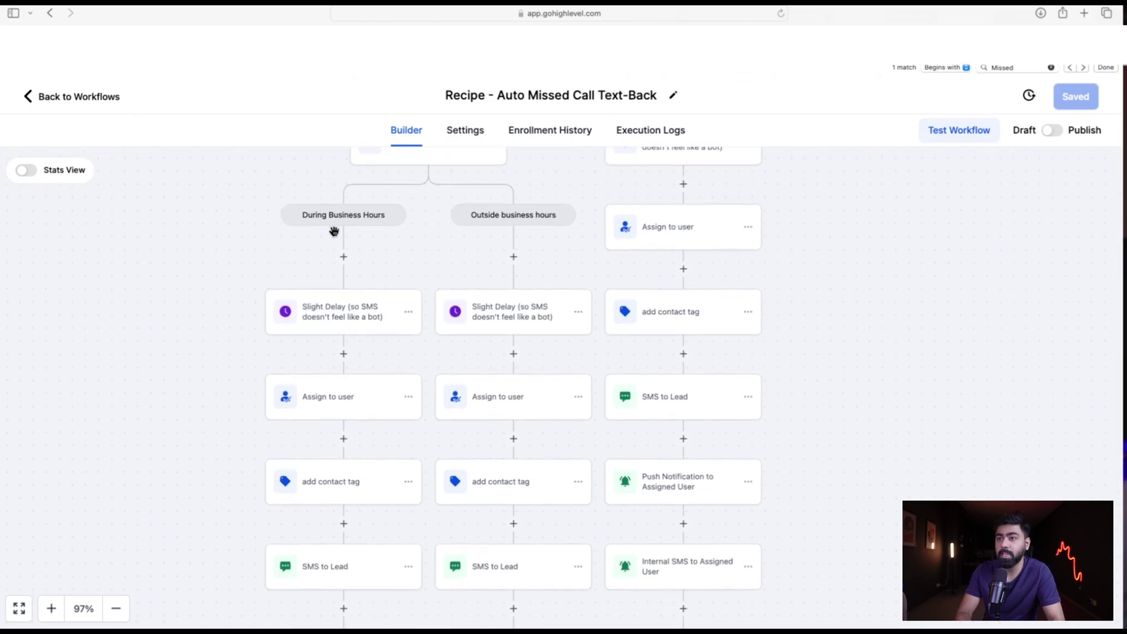
scroll(333, 340, "down", 3)
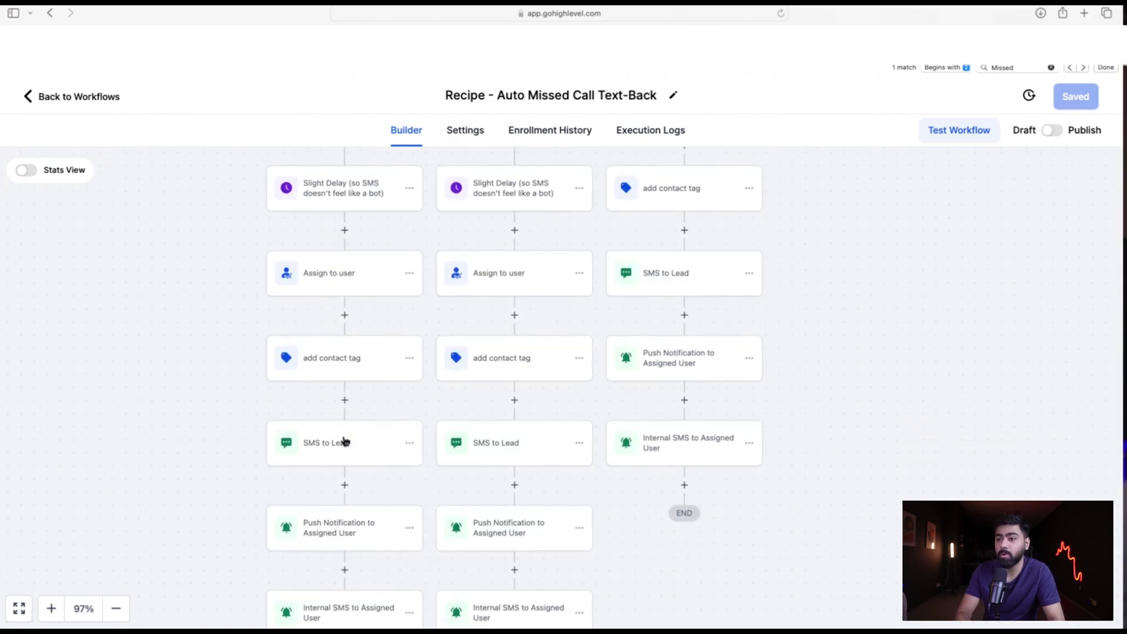
left_click(315, 451)
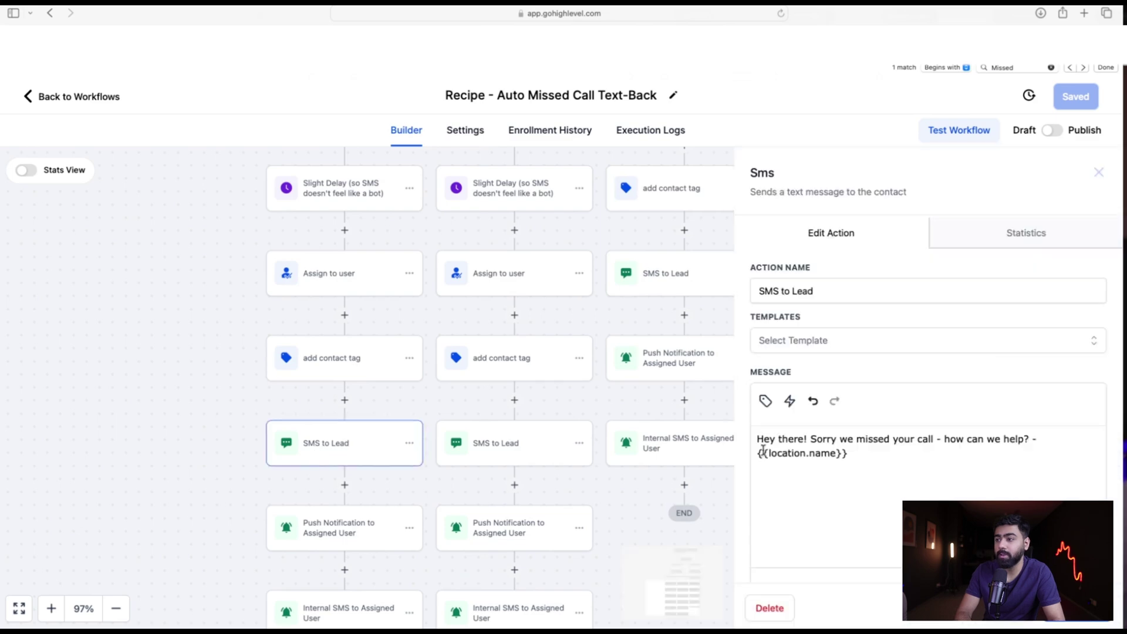
left_click_drag(864, 457, 756, 431)
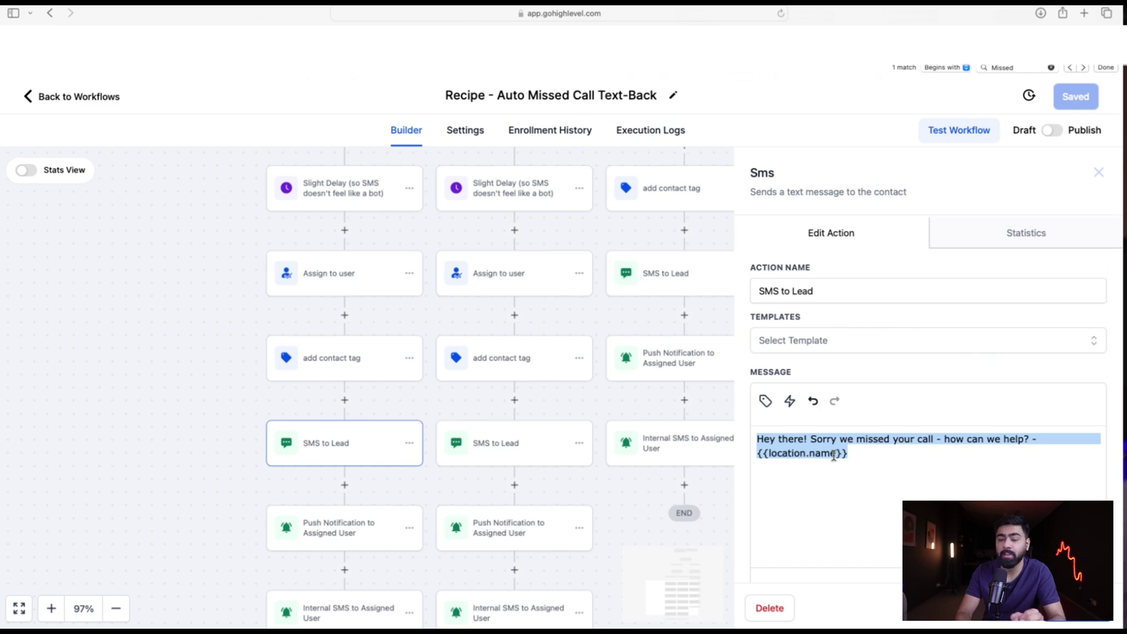
left_click(816, 346)
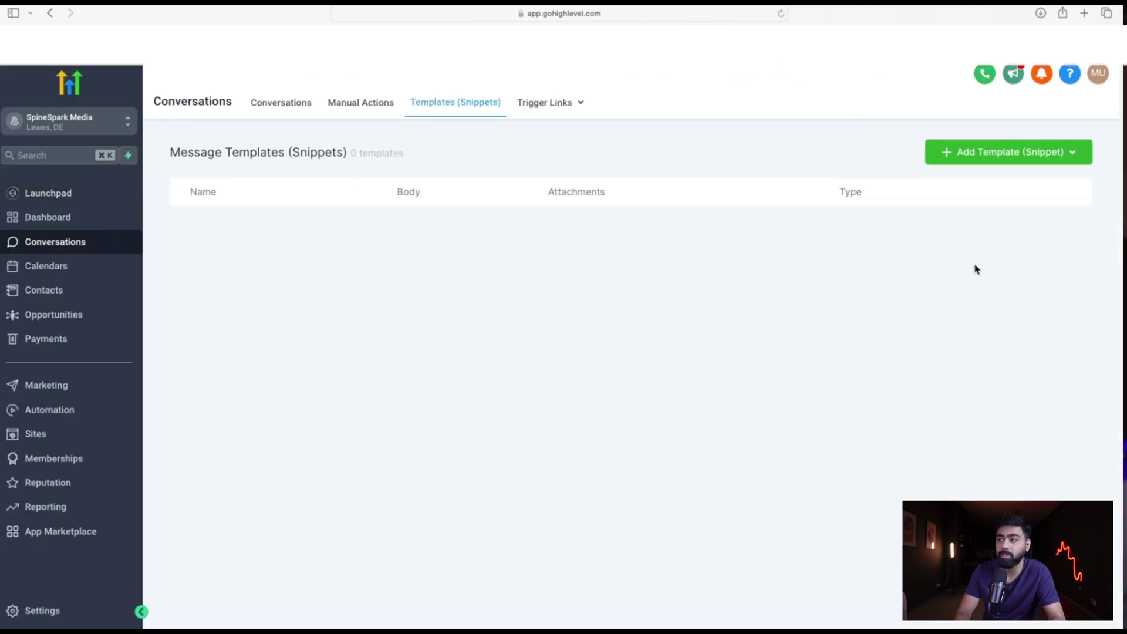
Step: Create a text template with the pasted name and weekday business hours message, and save it
left_click(974, 157)
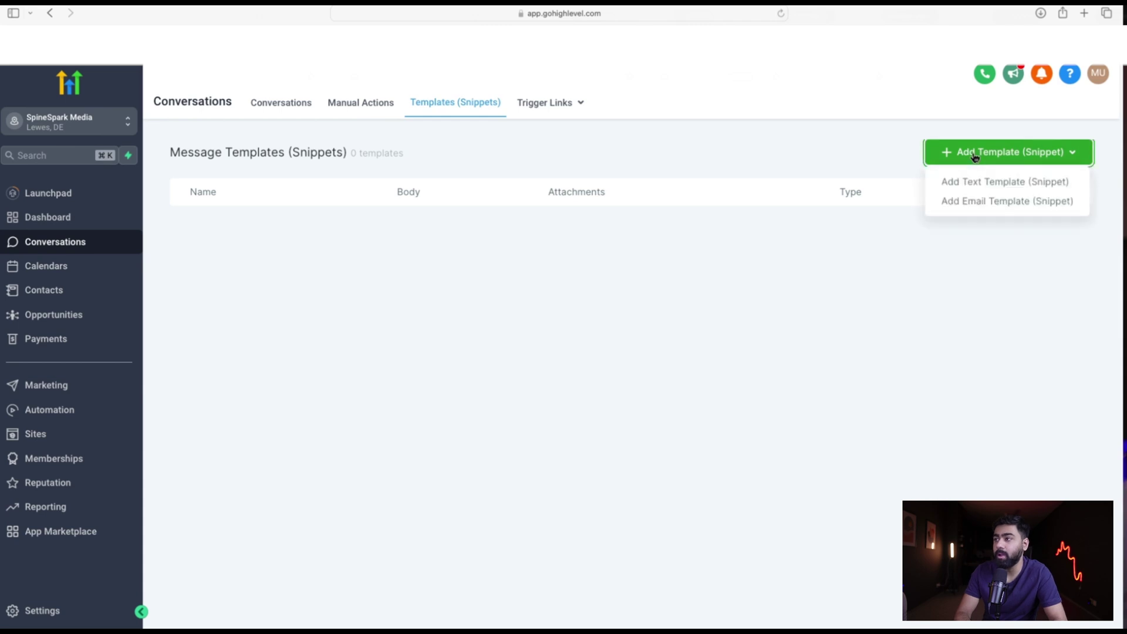
left_click(984, 186)
left_click(390, 161)
key("super+v")
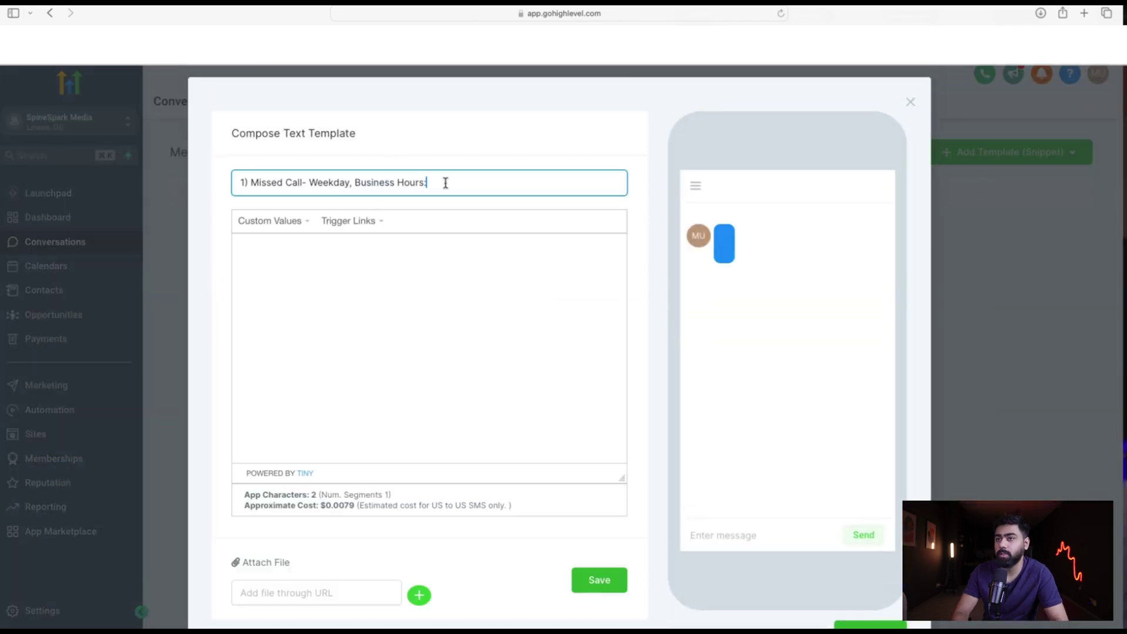
left_click_drag(446, 182, 254, 186)
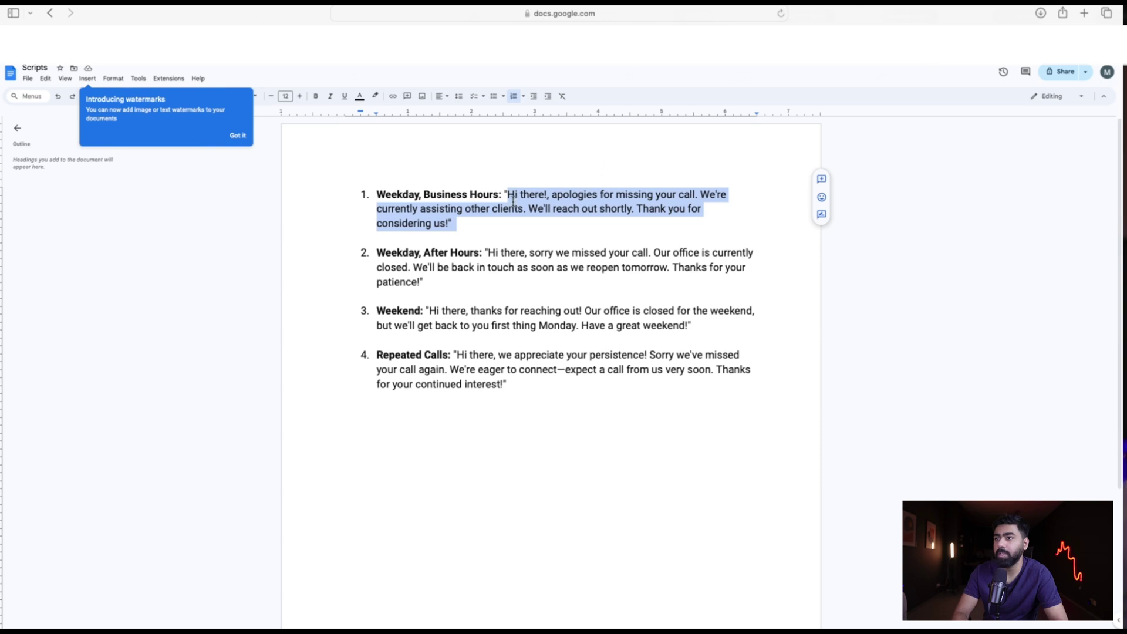
left_click(513, 201)
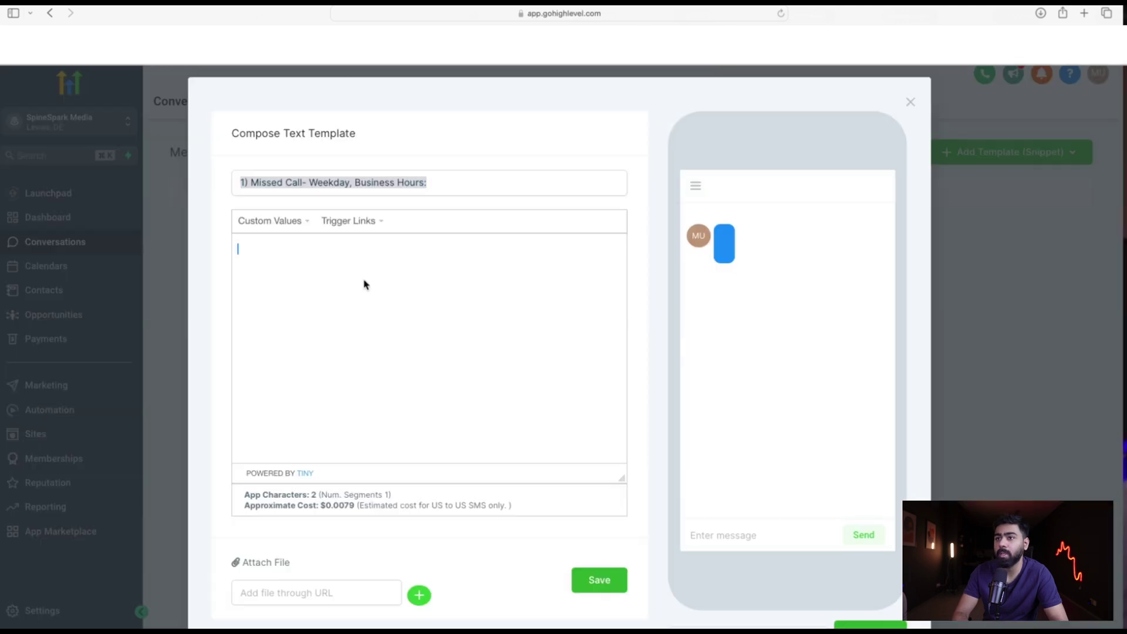
type("Hi there!, apologies for missing your call. We're currently assisting other clients. We'll reach out shortly. Thank you for considering us!")
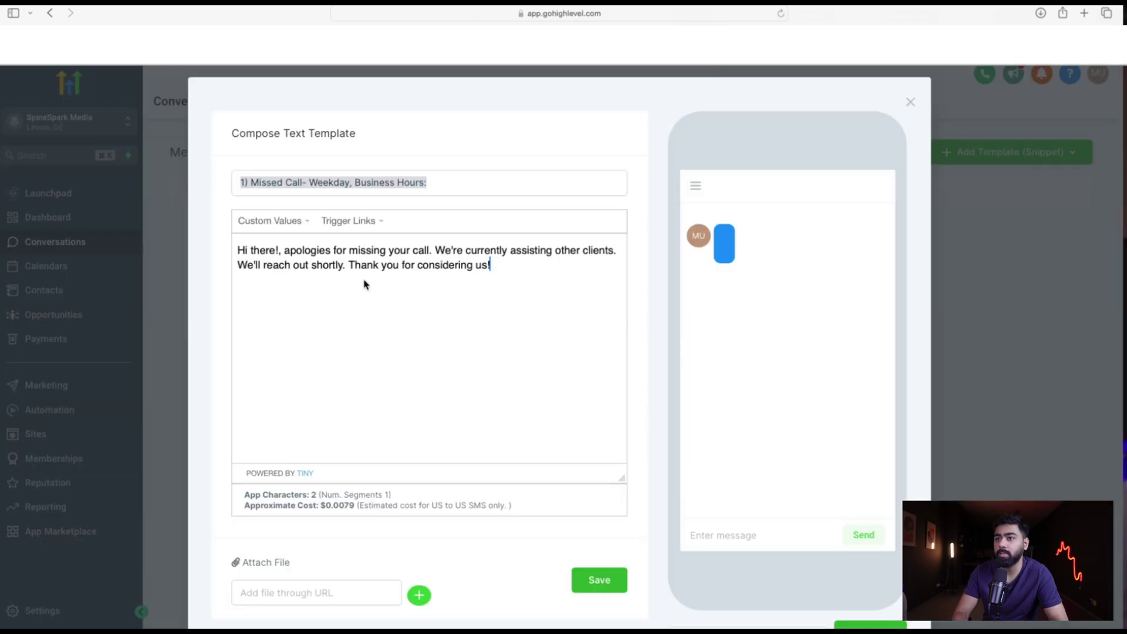
scroll(430, 335, "down", 2)
left_click(604, 505)
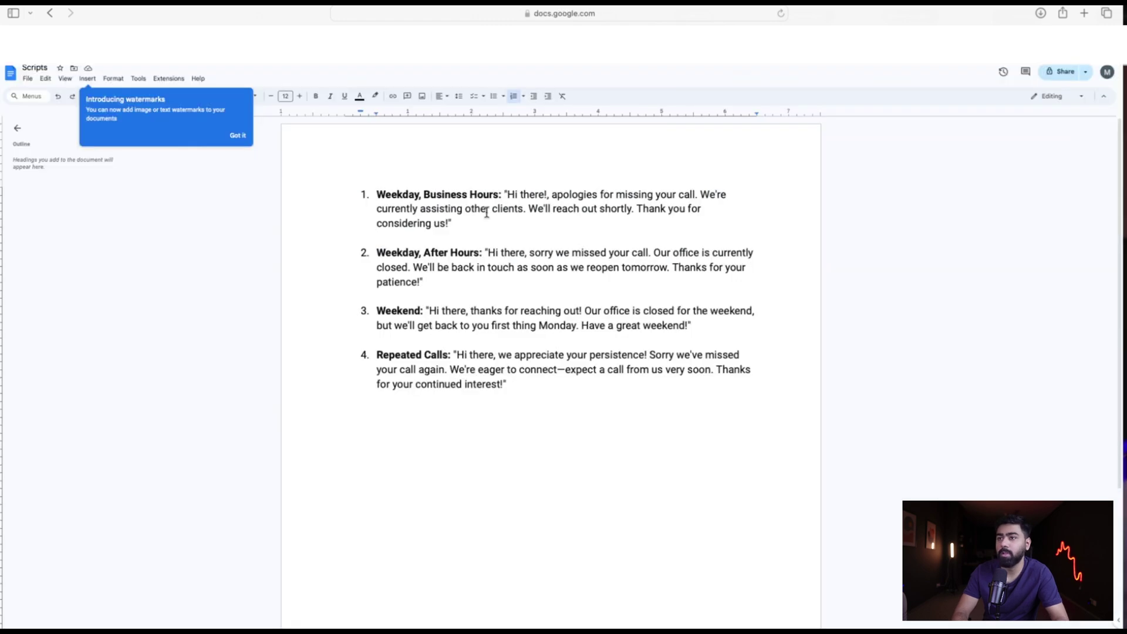
Step: Select the Repeated Calls script text and return to the workflow builder
left_click_drag(376, 354, 432, 351)
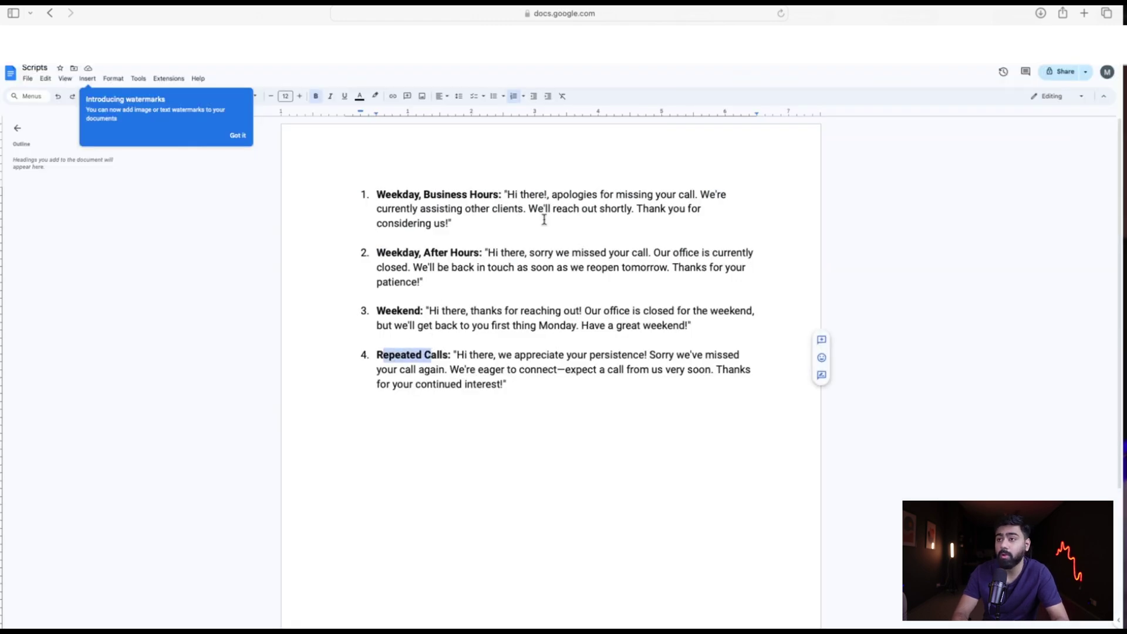
key("ctrl+Tab")
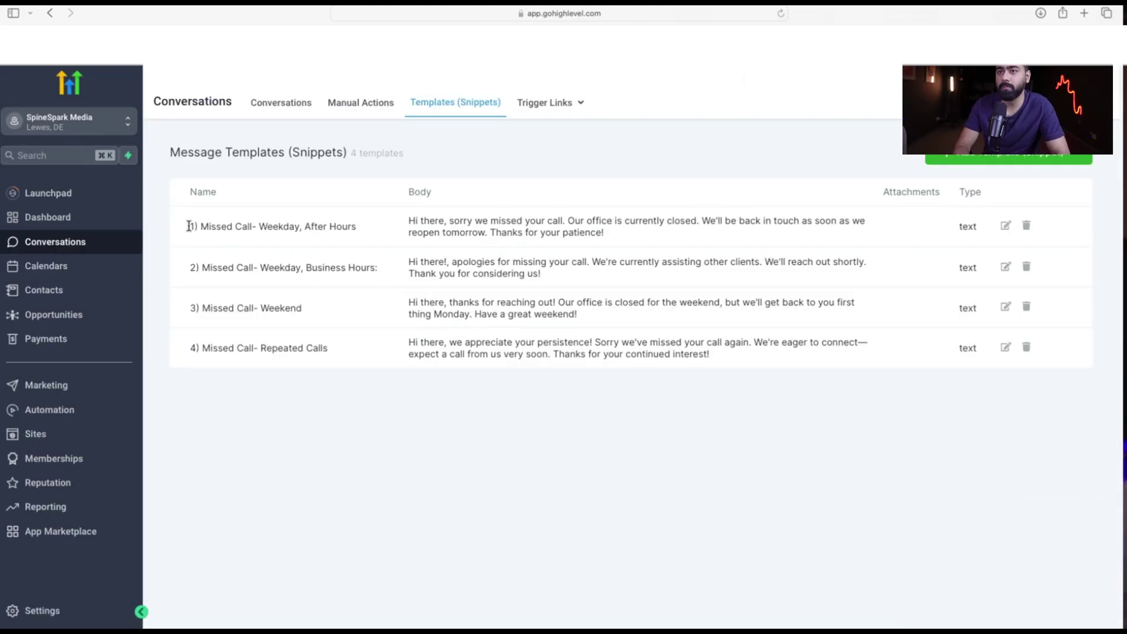
left_click_drag(184, 225, 359, 367)
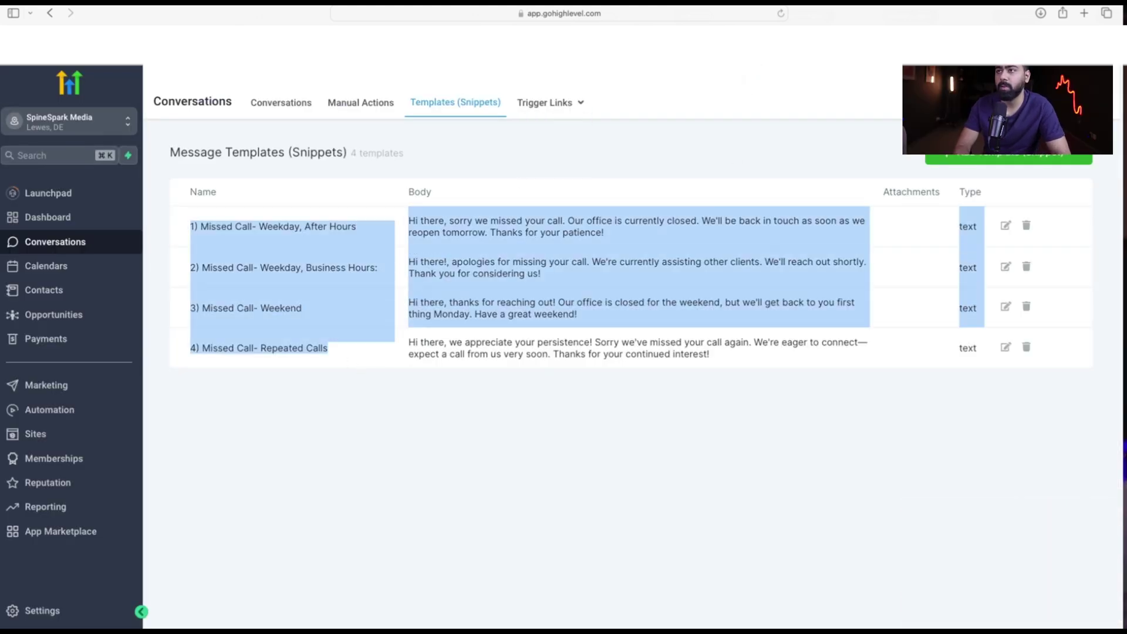
key("ctrl+Tab")
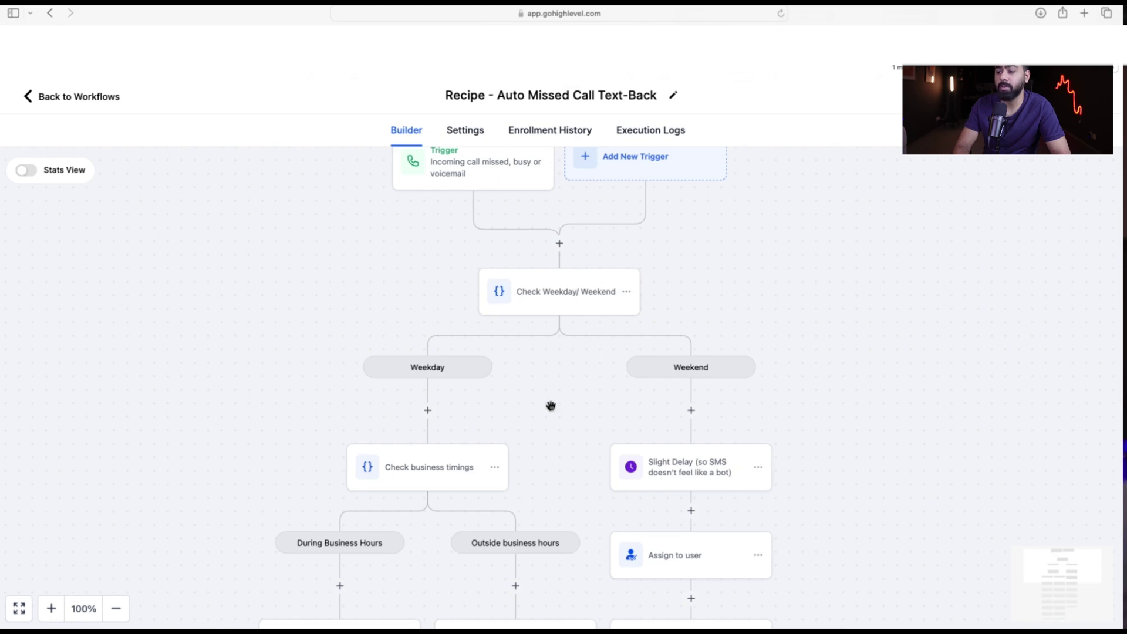
Step: Set the business-hours SMS to Lead to the 2) Missed Call- Weekday, Business Hours template and save
scroll(551, 405, "down", 5)
scroll(552, 405, "down", 5)
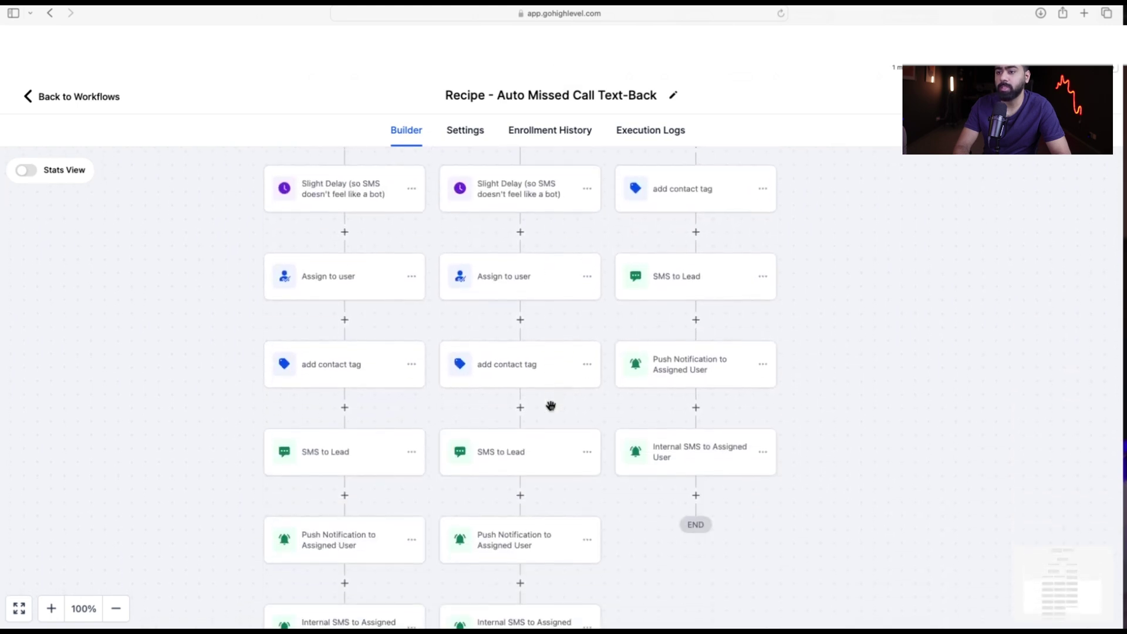
left_click(330, 458)
scroll(327, 433, "up", 2)
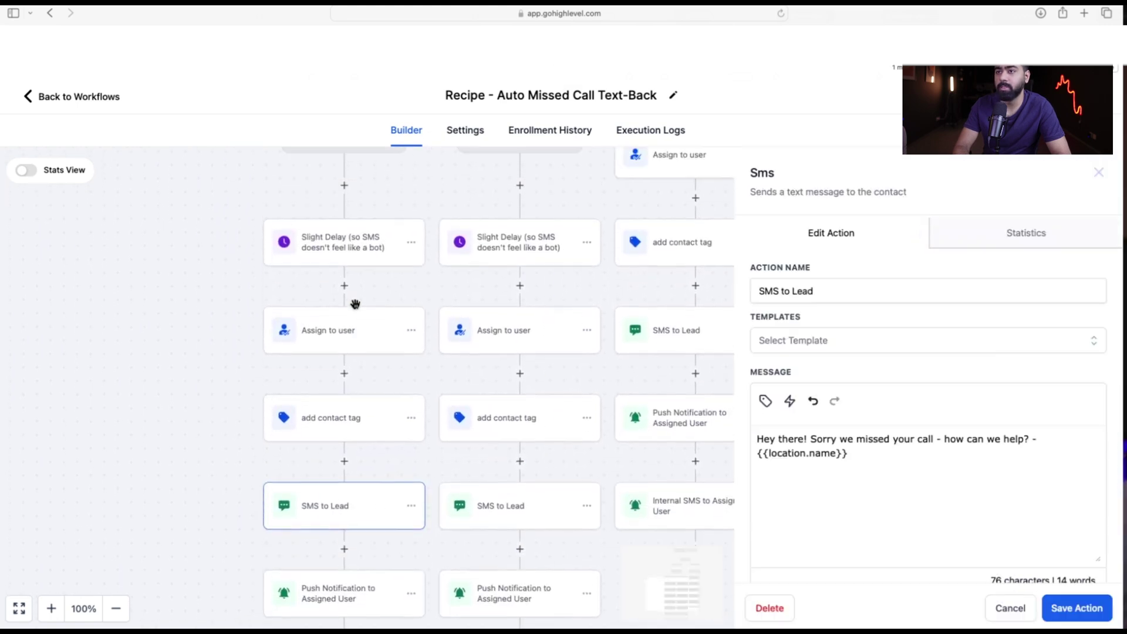
left_click(789, 340)
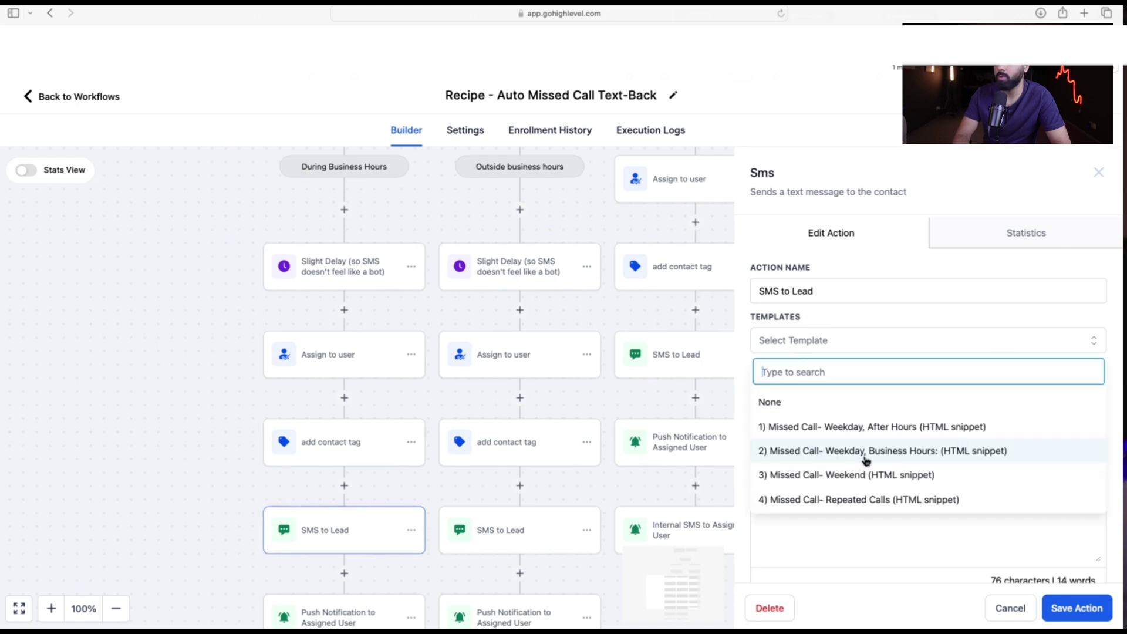
left_click(928, 452)
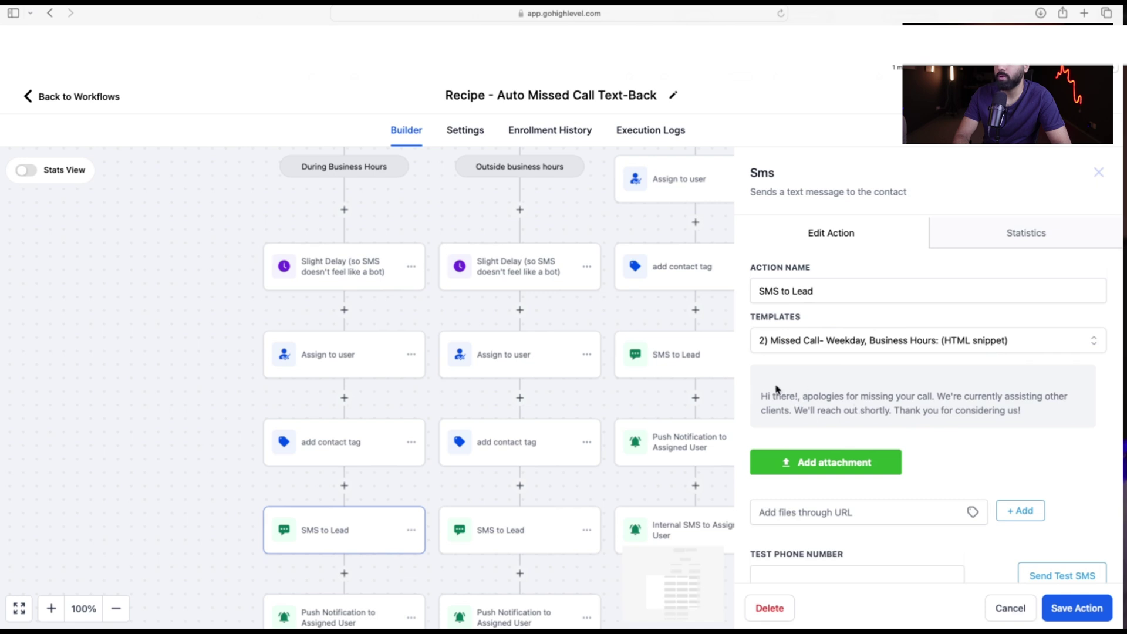
left_click(1076, 610)
Step: Set the outside-business-hours SMS to Lead to the Weekday, After Hours template and save
scroll(518, 284, "up", 2)
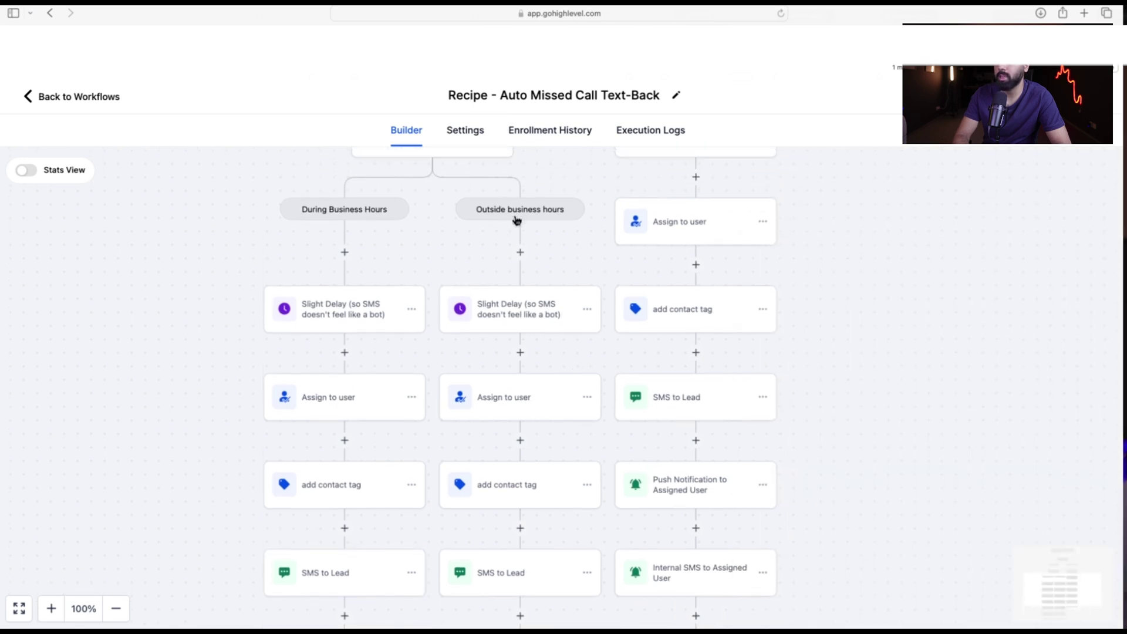
scroll(499, 352, "down", 5)
left_click(493, 460)
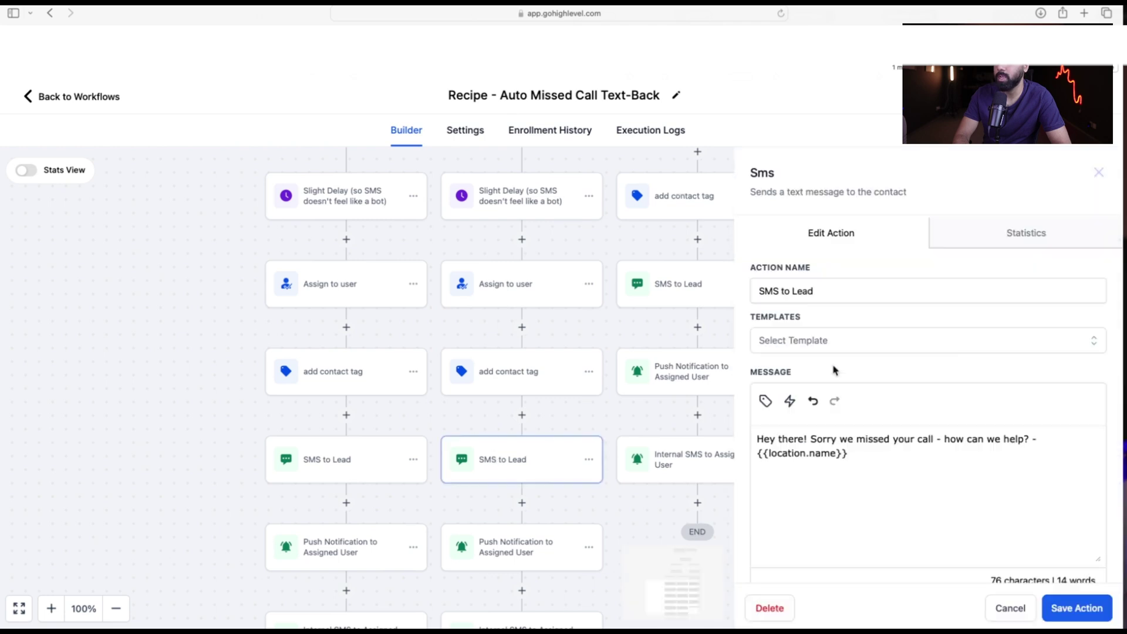
left_click(806, 341)
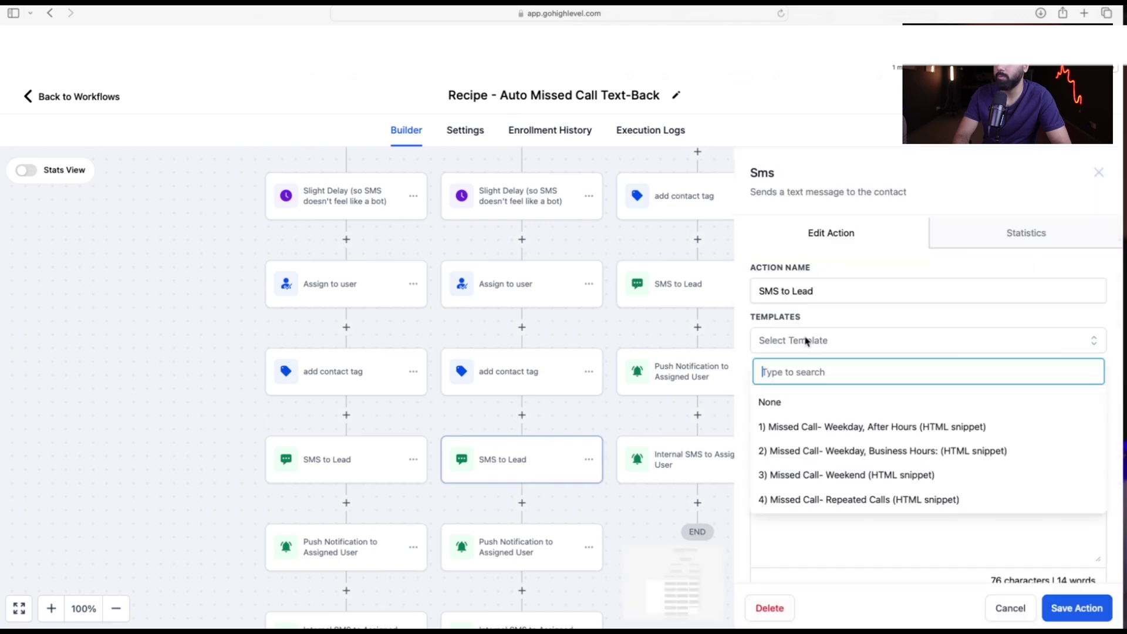
left_click(851, 428)
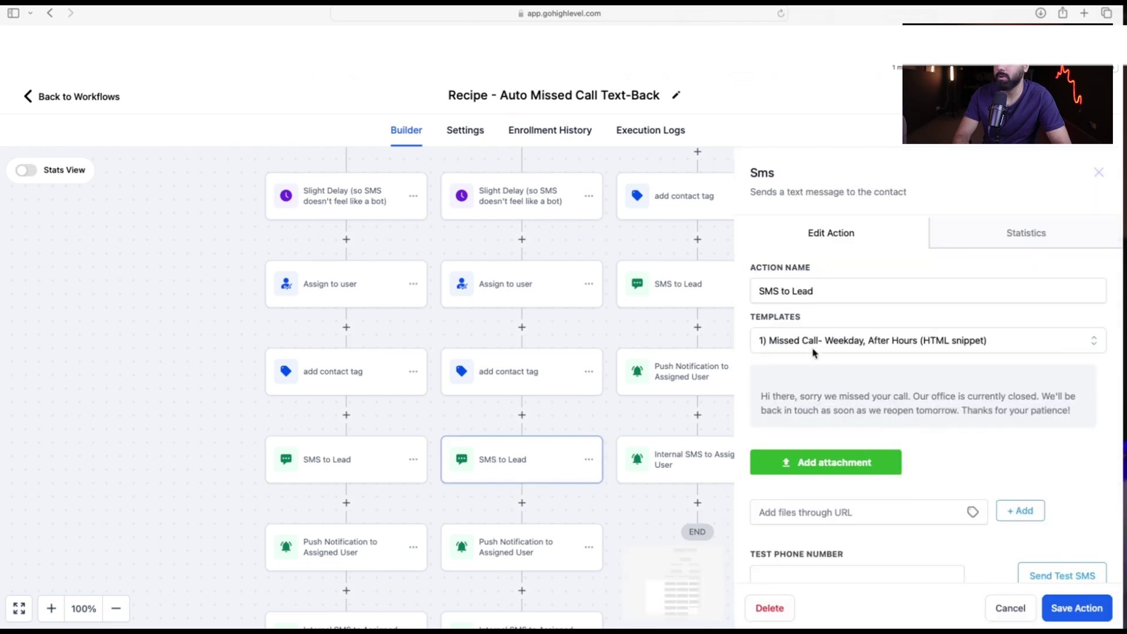
left_click(1086, 613)
Step: Set the weekend SMS to Lead to the Weekend template and save
scroll(636, 405, "up", 5)
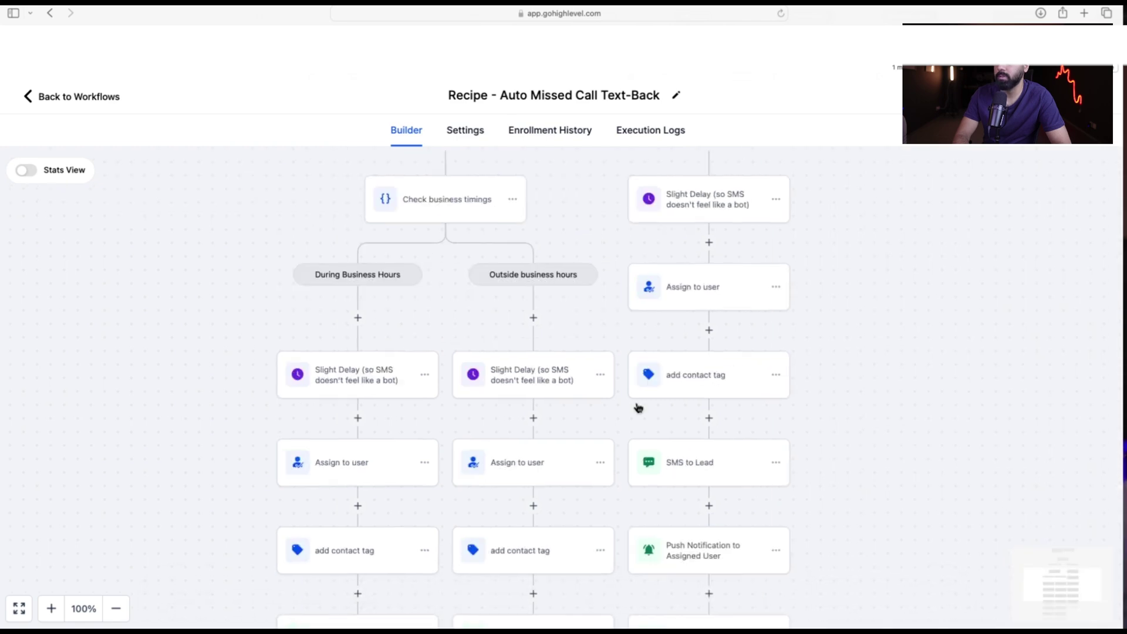
scroll(690, 176, "down", 1)
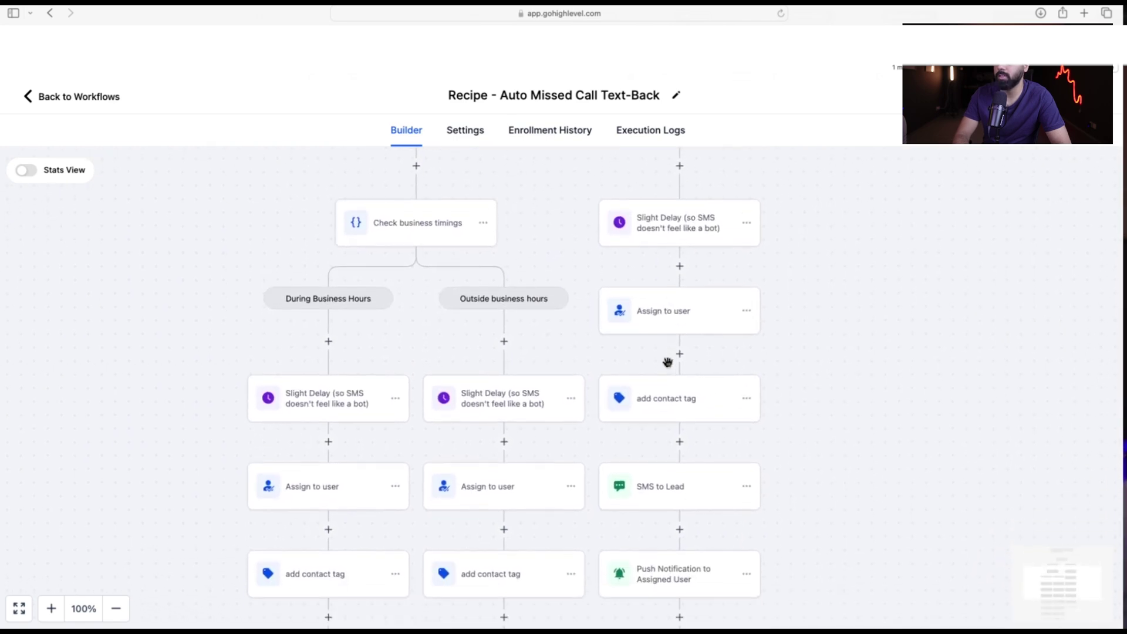
left_click(649, 492)
left_click(809, 346)
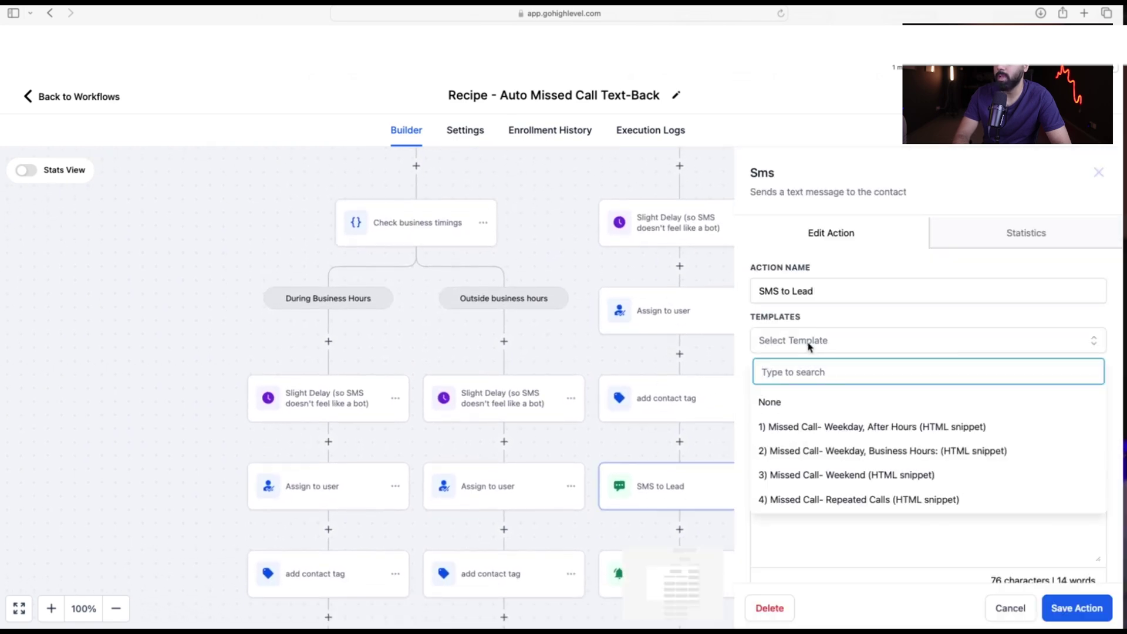
left_click(843, 475)
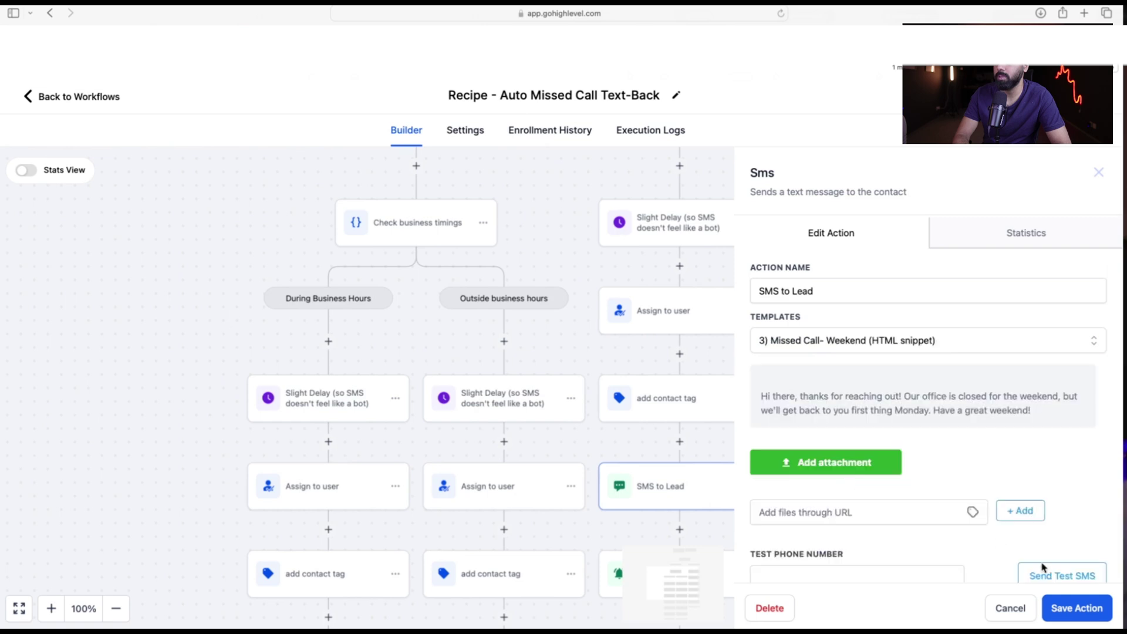
left_click(1074, 606)
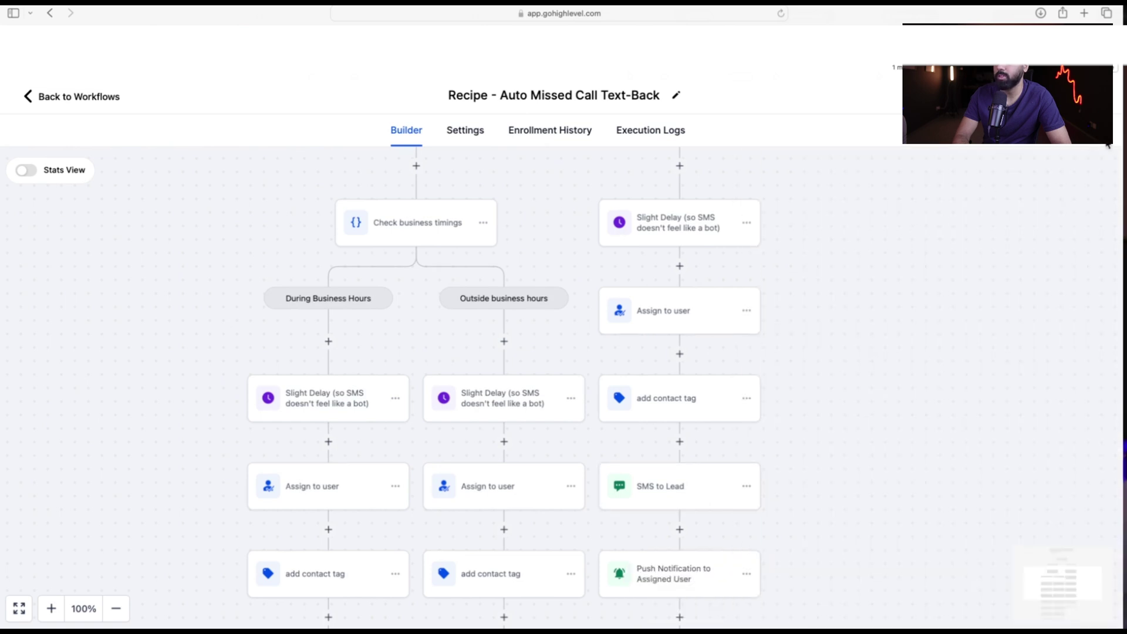
Step: Pan around the workflow canvas, then show the workflow Settings tab
left_click_drag(660, 244, 647, 233)
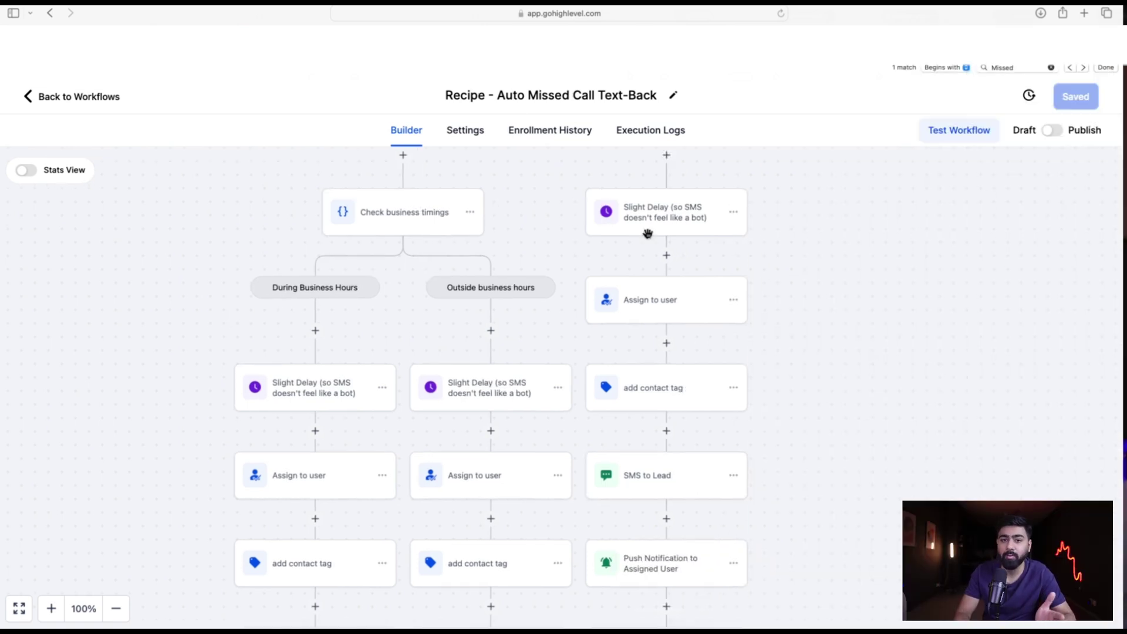
scroll(647, 233, "up", 2)
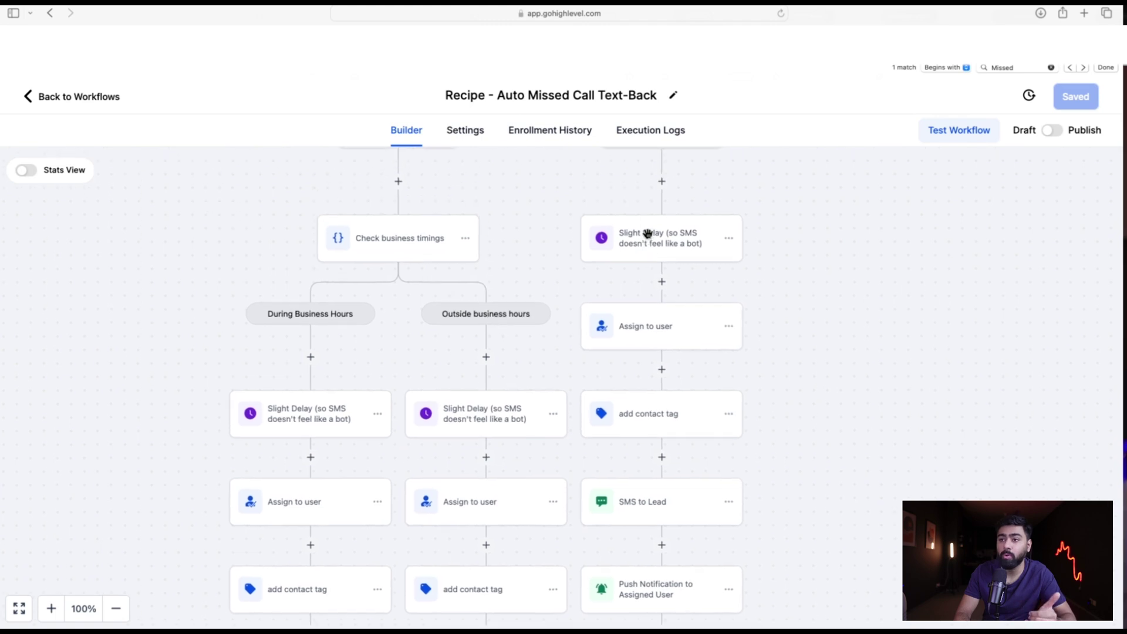
scroll(393, 303, "down", 5)
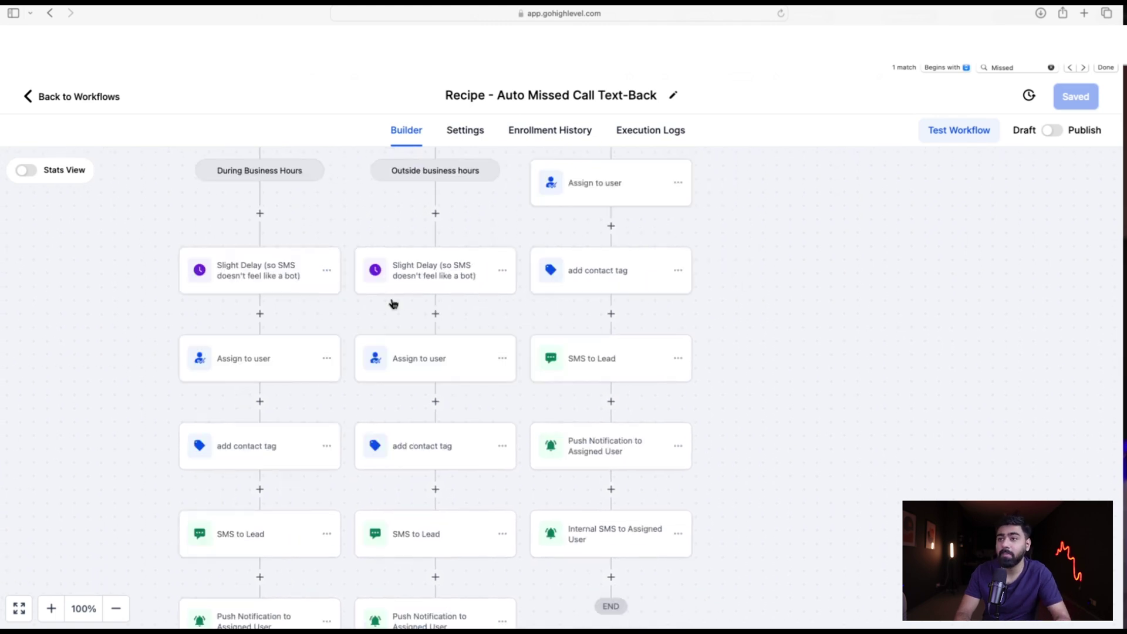
scroll(393, 303, "up", 4)
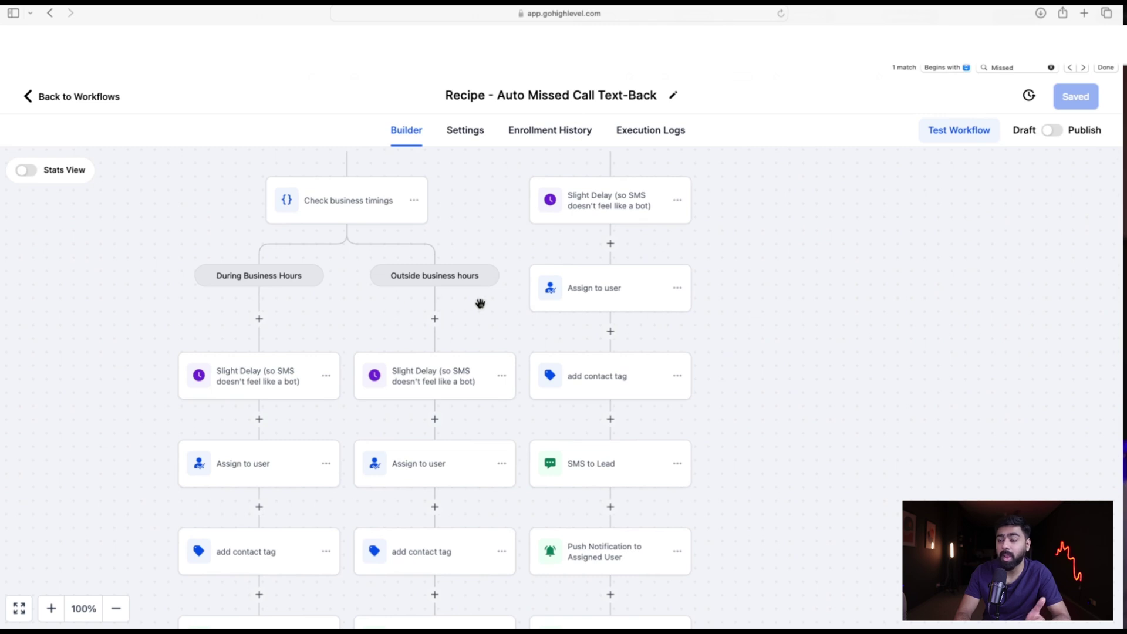
scroll(480, 303, "up", 2)
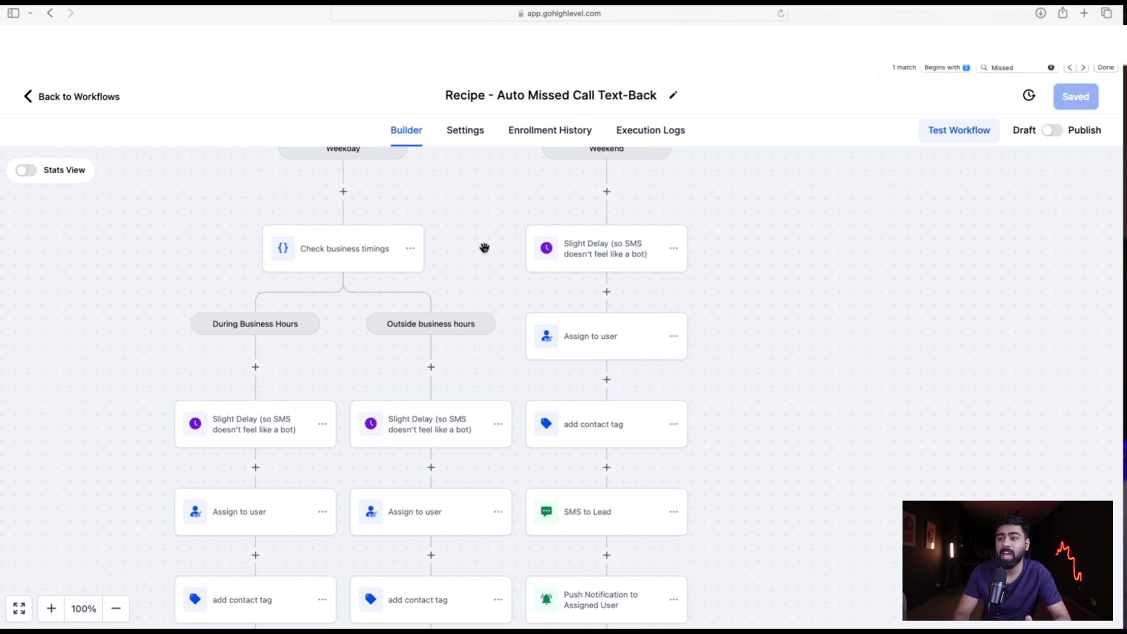
scroll(484, 247, "up", 3)
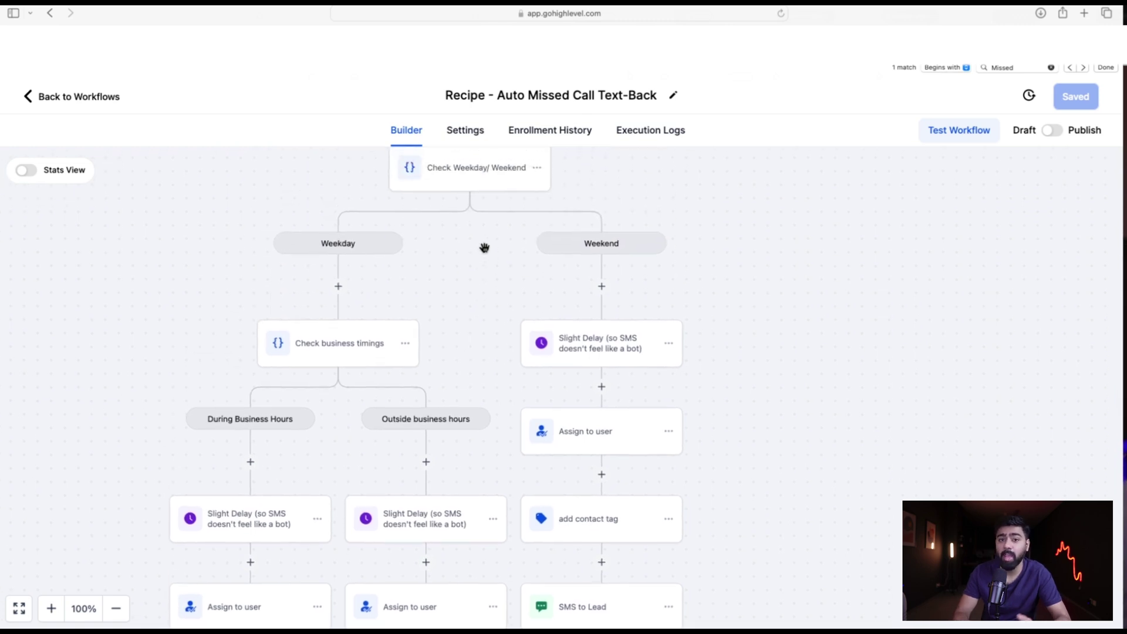
left_click(467, 134)
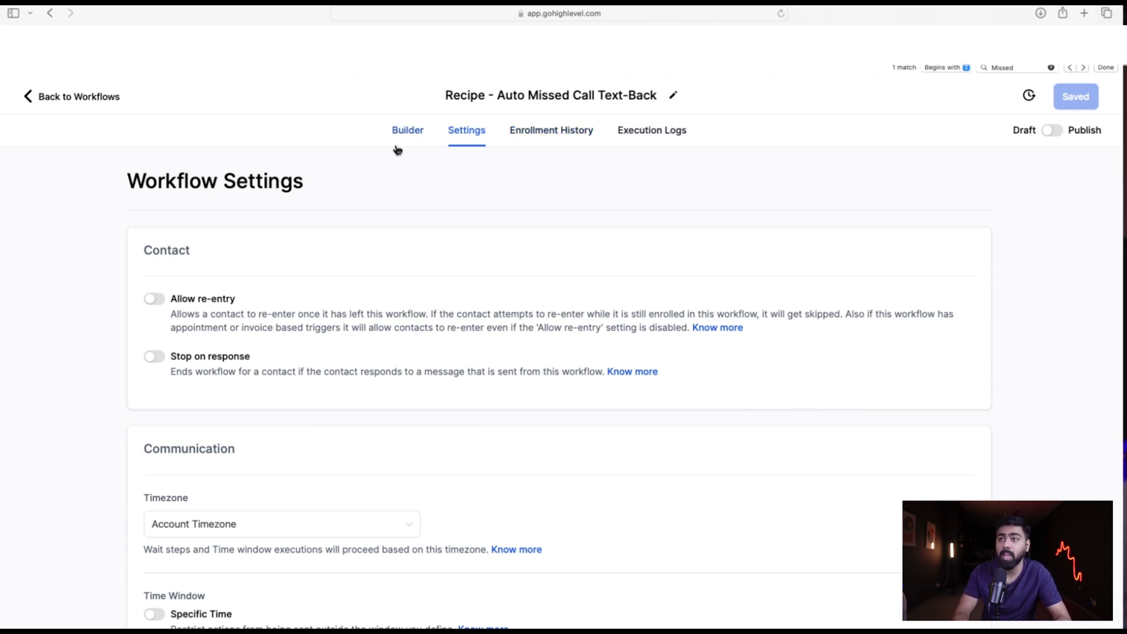
Step: Return to the Builder tab's workflow diagram
left_click(406, 131)
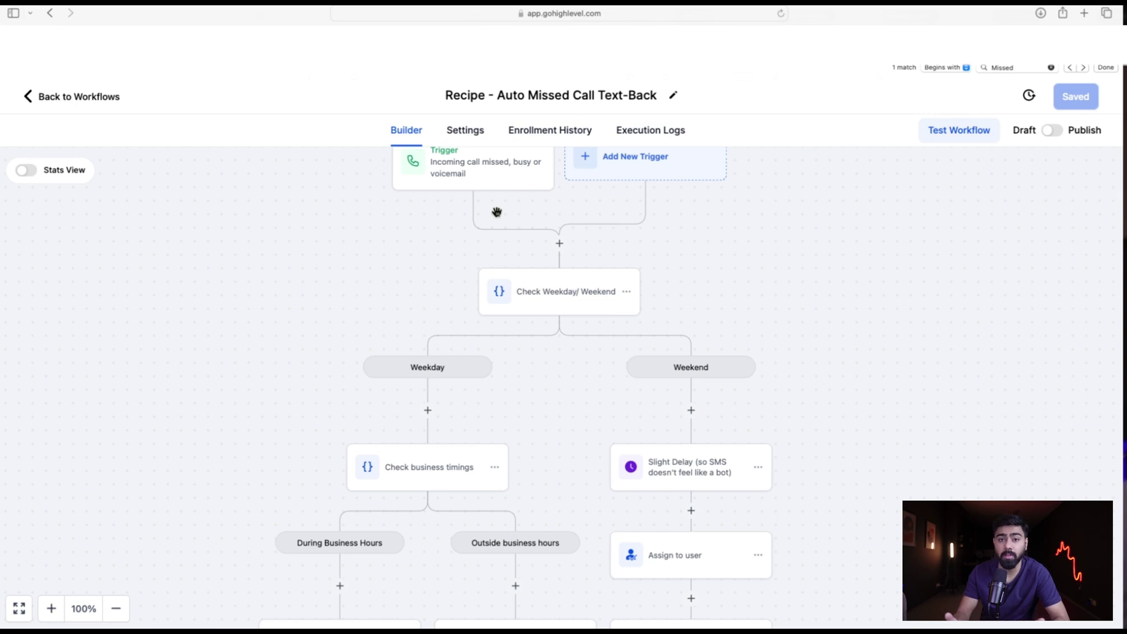
scroll(763, 265, "down", 3)
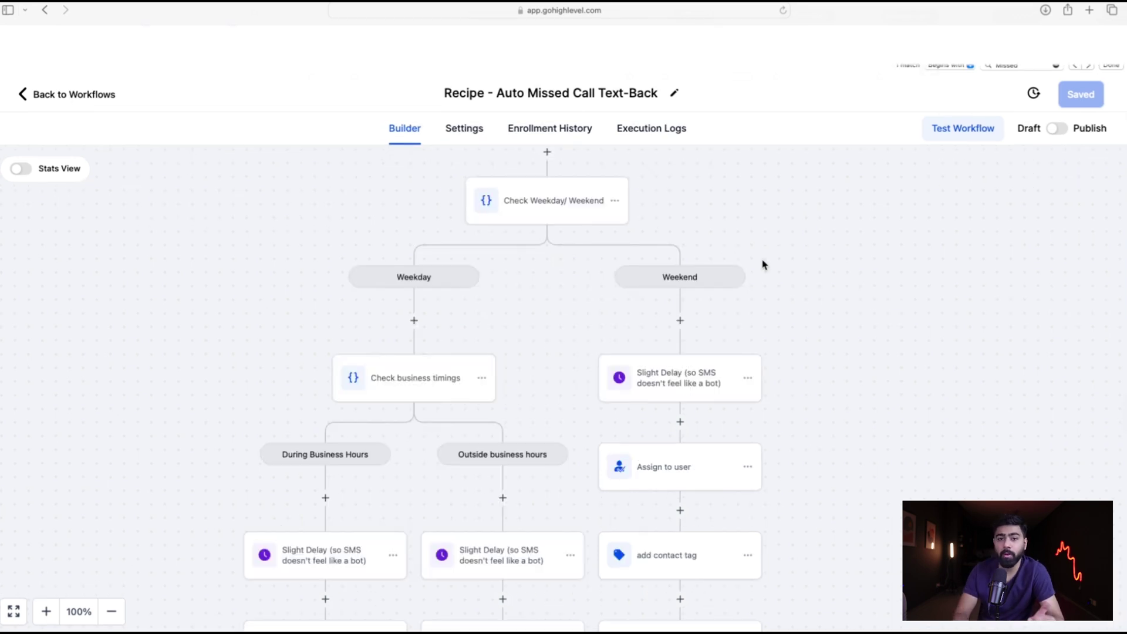
scroll(612, 309, "down", 5)
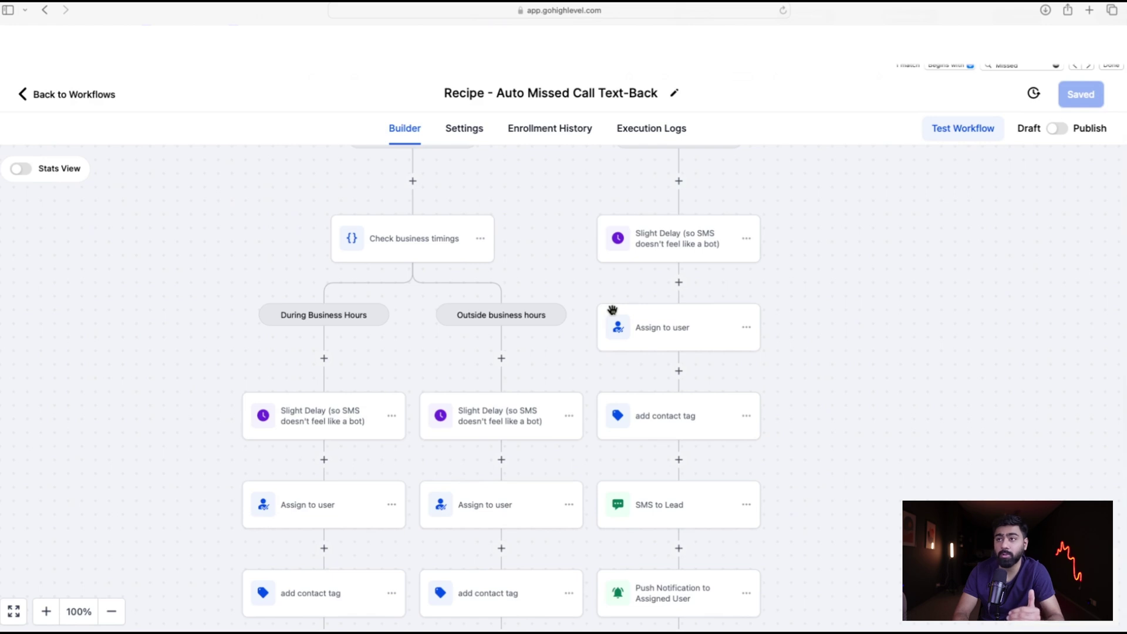
scroll(612, 310, "down", 3)
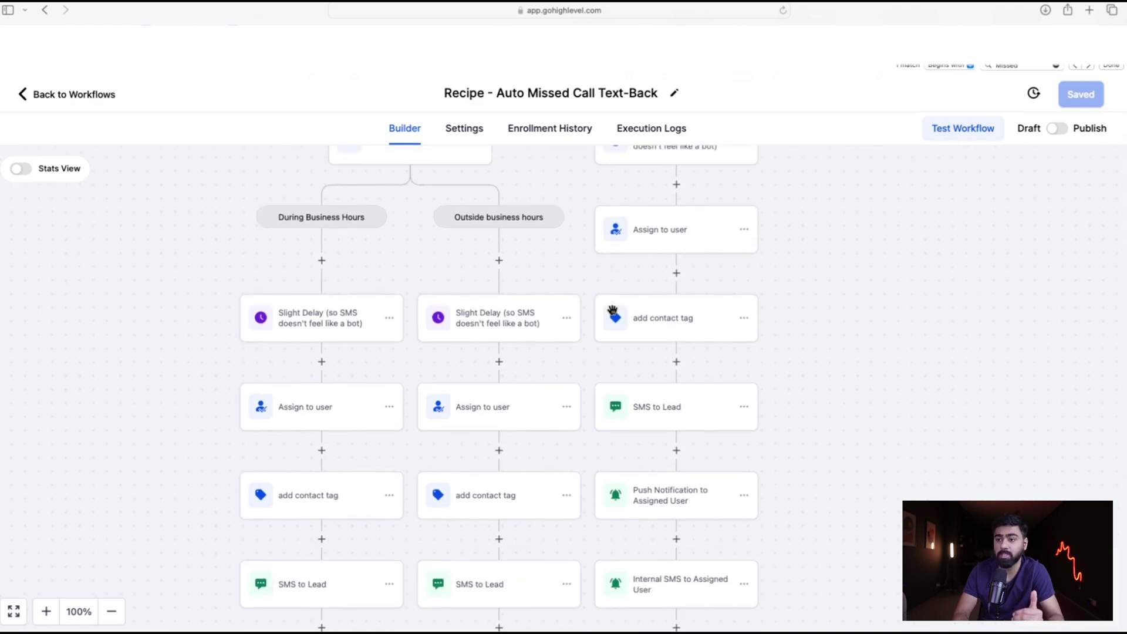
left_click(310, 504)
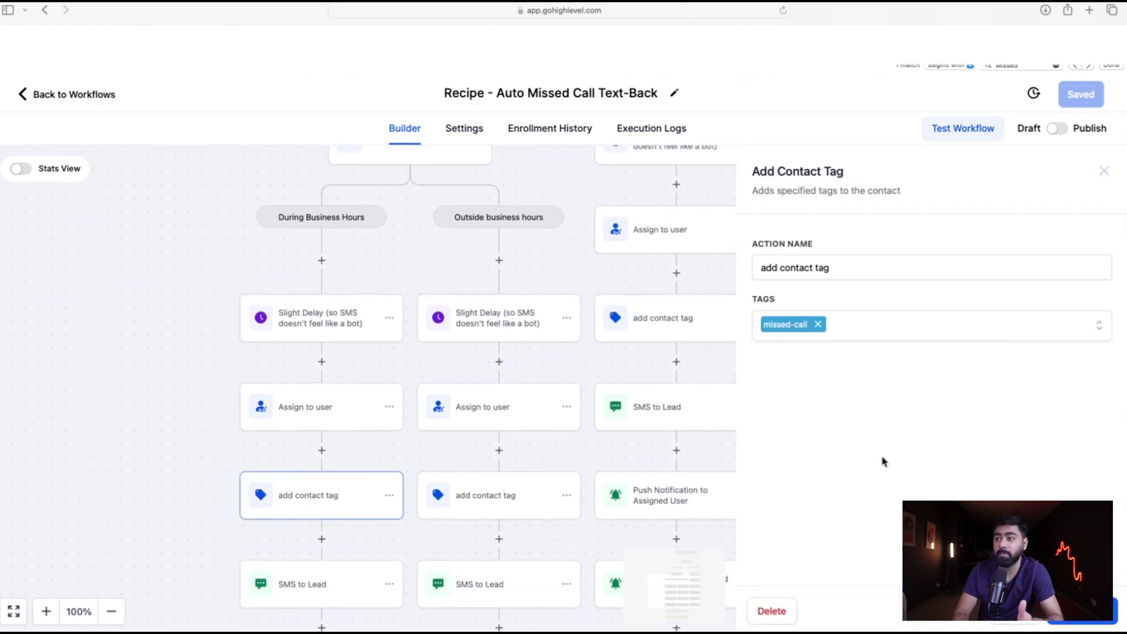
left_click(1104, 171)
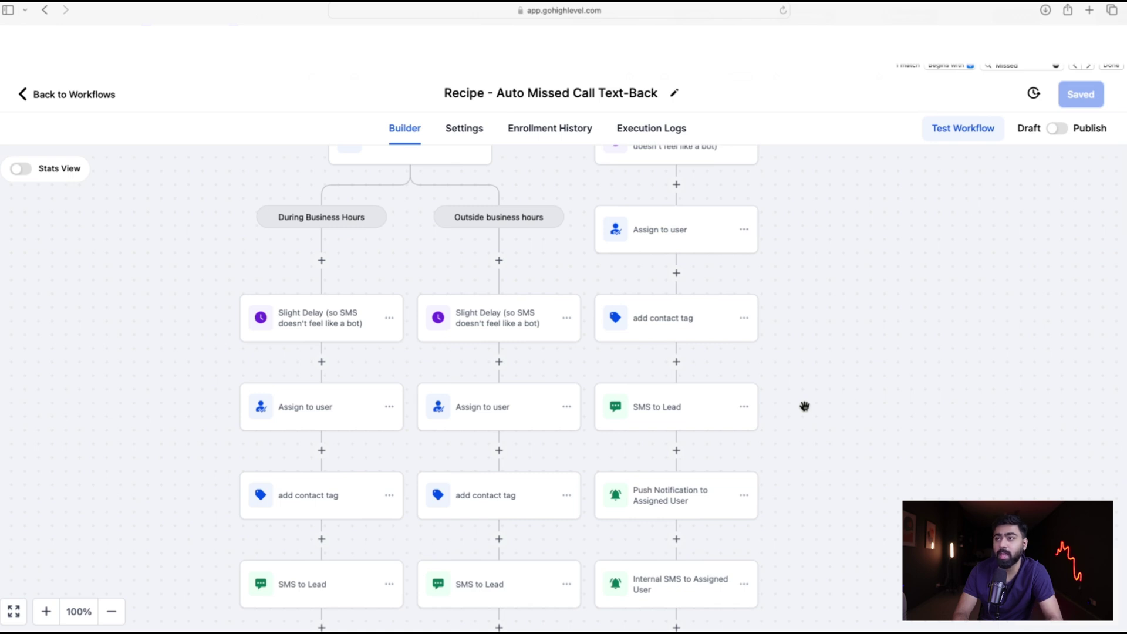
scroll(804, 406, "up", 6)
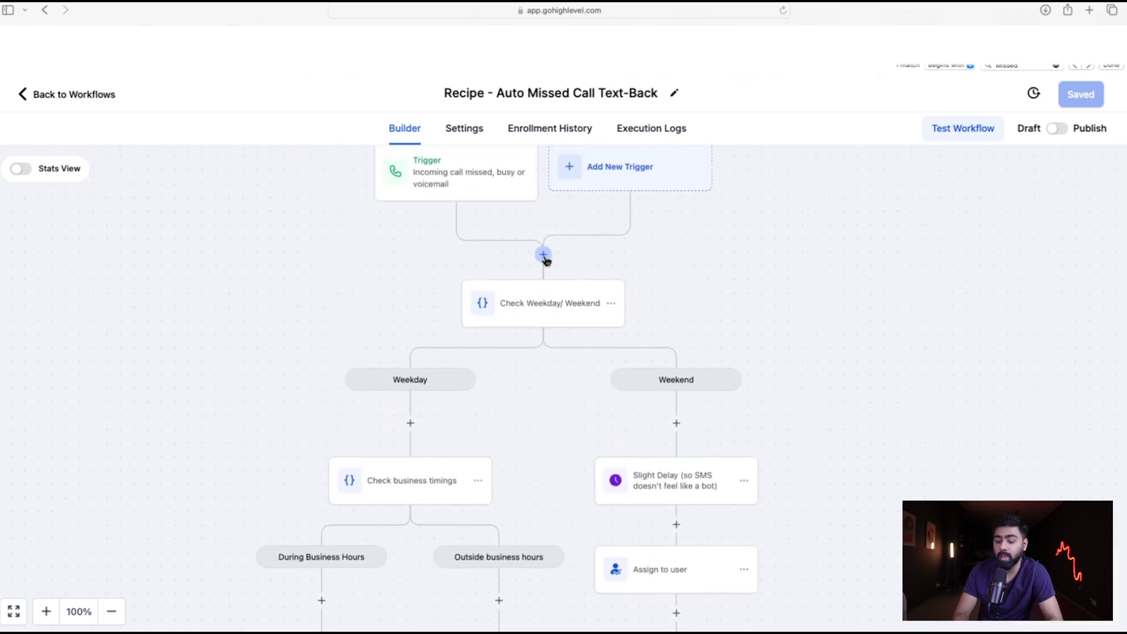
Step: Add an If/Else condition after the trigger, name it, and rename its first branch '1st Time Caller'
left_click(543, 255)
type("if")
left_click(796, 362)
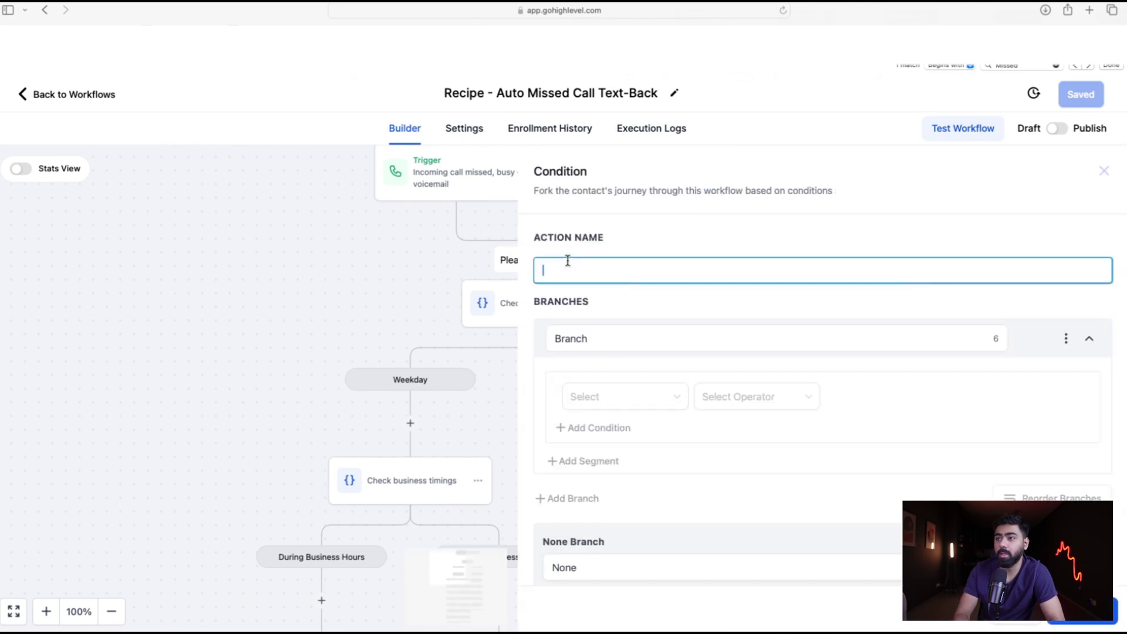
type("Check if it's a first time caller or not")
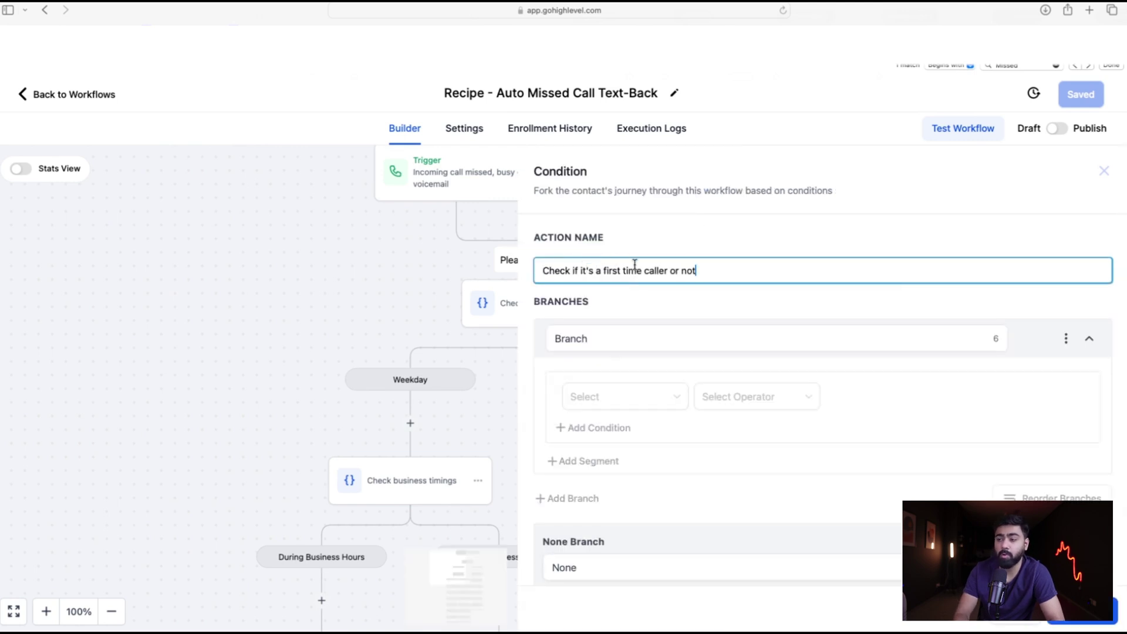
double_click(576, 331)
key("BackSpace")
type("1st Time Caller")
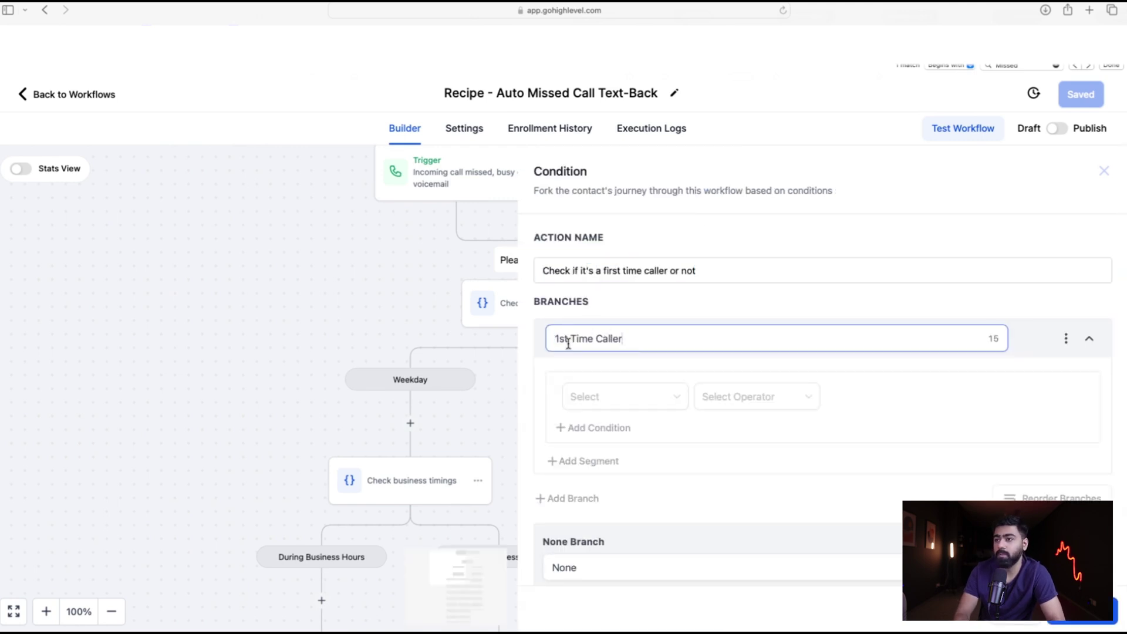
Step: Make the 1st Time Caller condition: contact Tags does not include missed-call
left_click(682, 402)
left_click(653, 428)
scroll(632, 474, "down", 3)
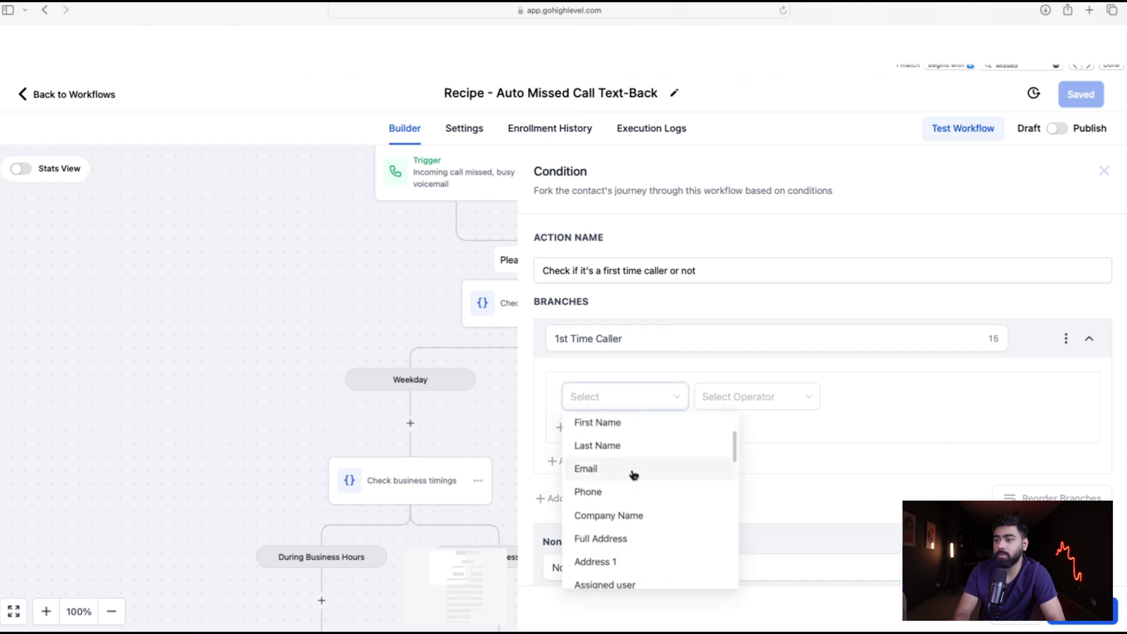
scroll(633, 474, "down", 5)
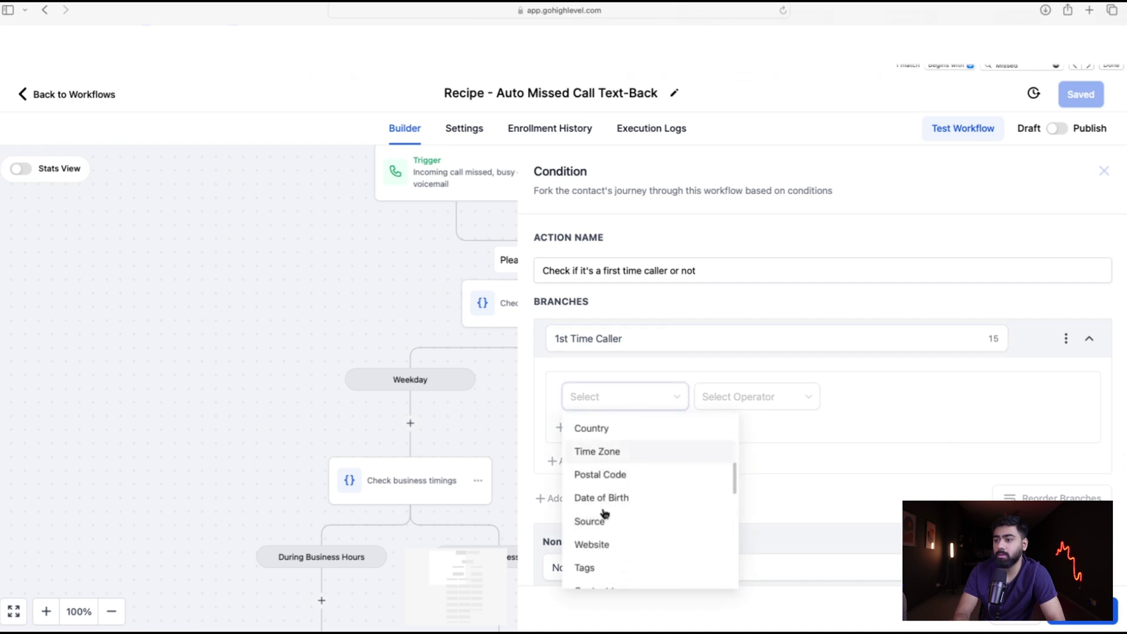
scroll(605, 513, "down", 2)
left_click(586, 520)
left_click(742, 399)
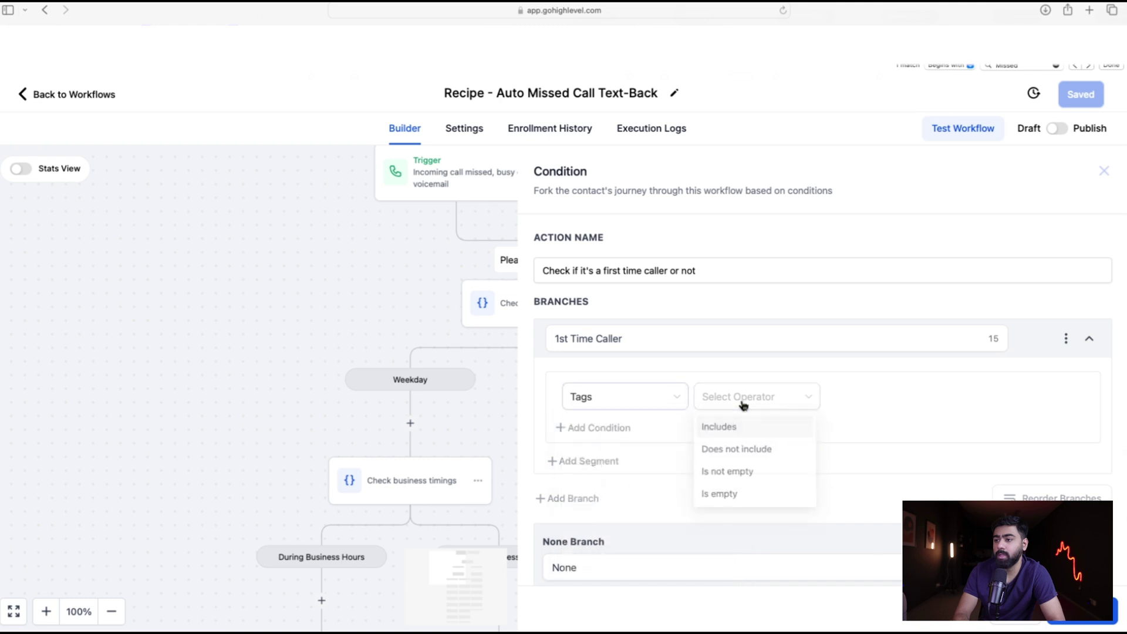
left_click(746, 450)
left_click(875, 396)
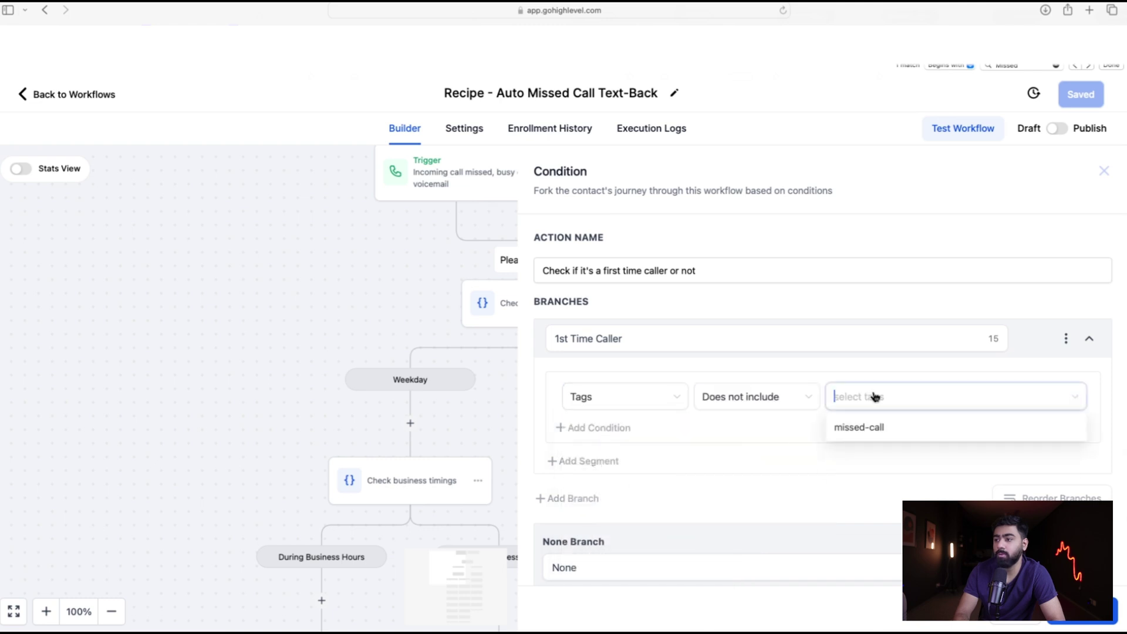
left_click(860, 427)
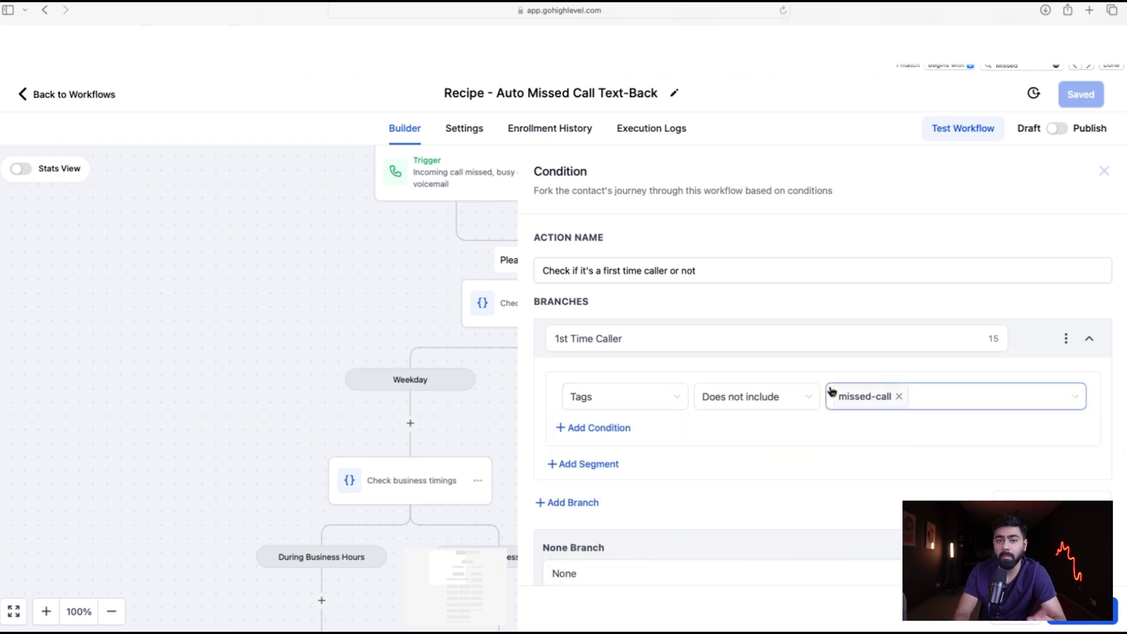
Step: Rename the None branch to 'Repeated' and close the condition settings
scroll(645, 521, "down", 1)
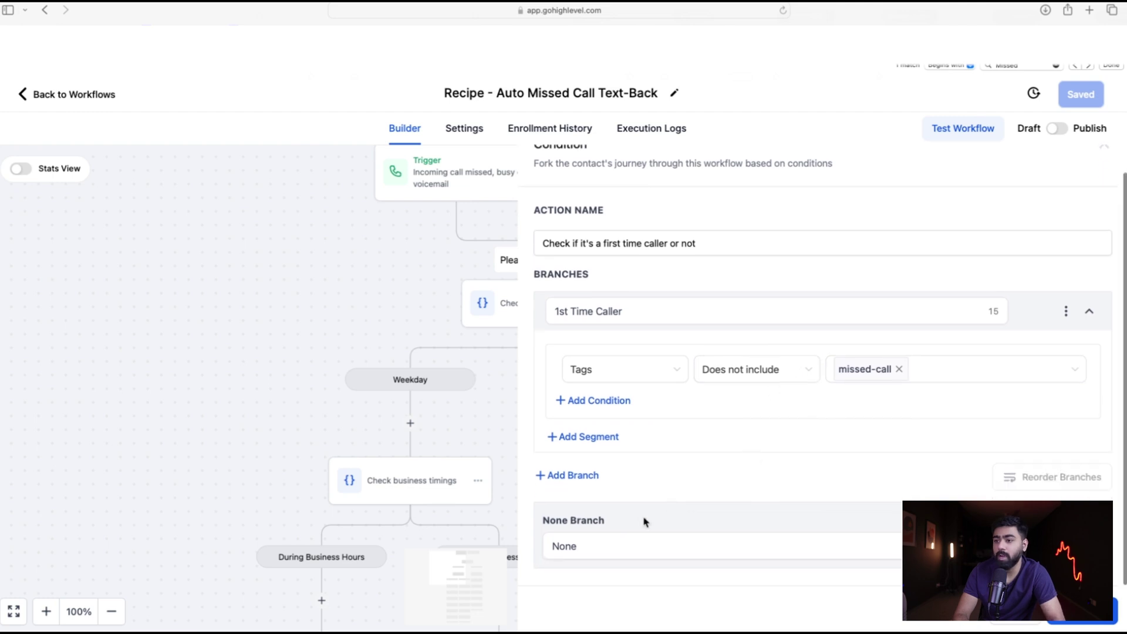
left_click(600, 546)
key("super+a")
type("Repa")
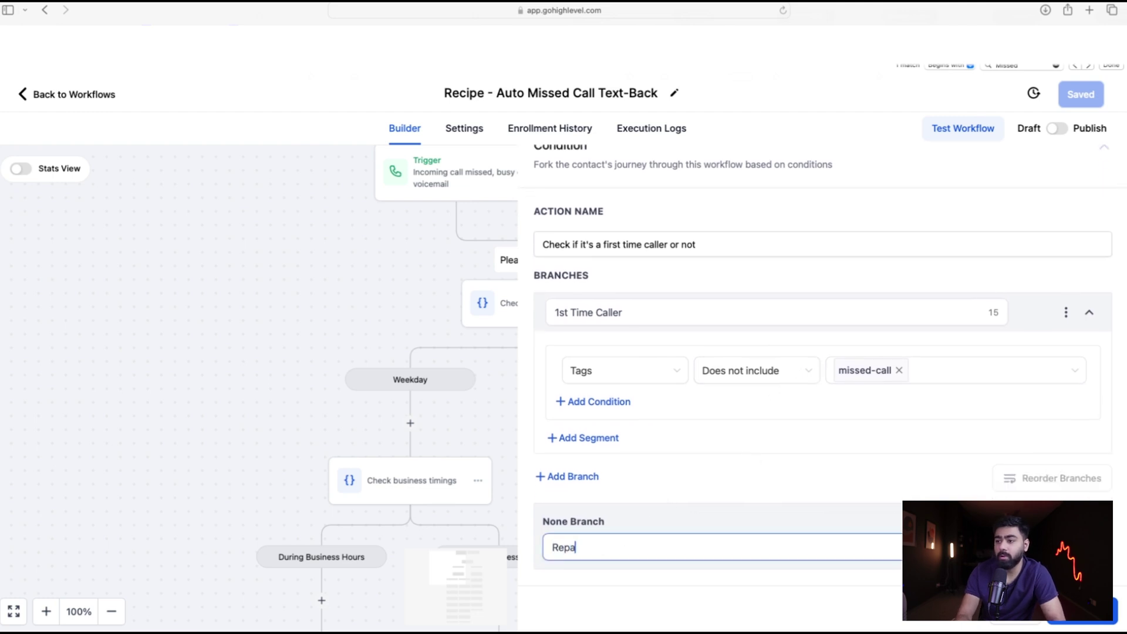
key("BackSpace")
type("eated")
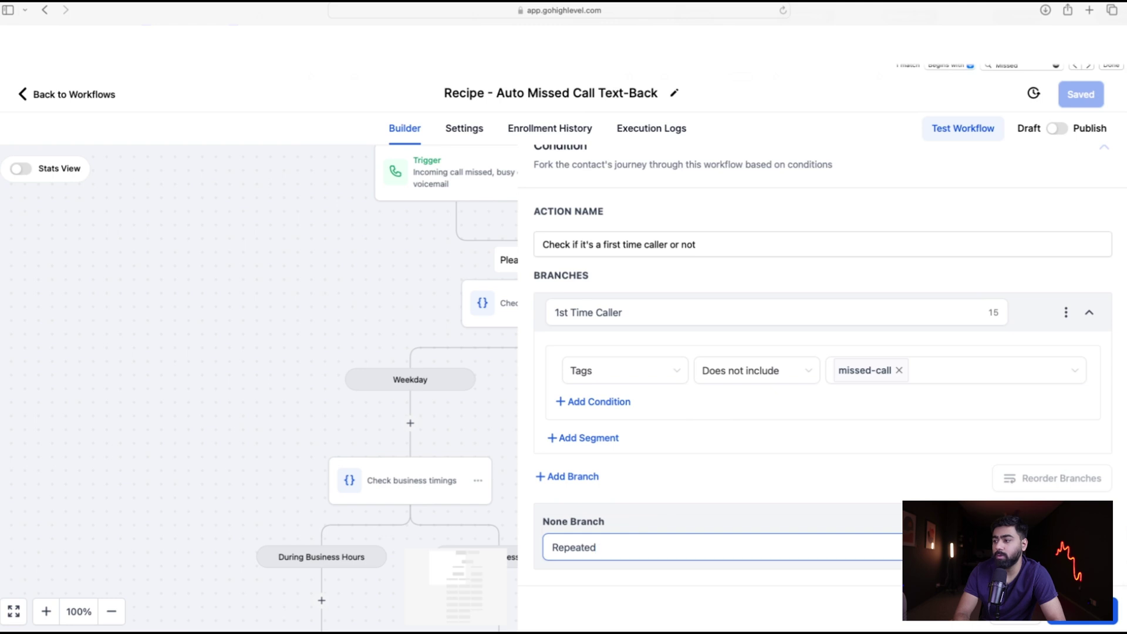
key("Return")
scroll(453, 350, "up", 1)
scroll(420, 361, "down", 5)
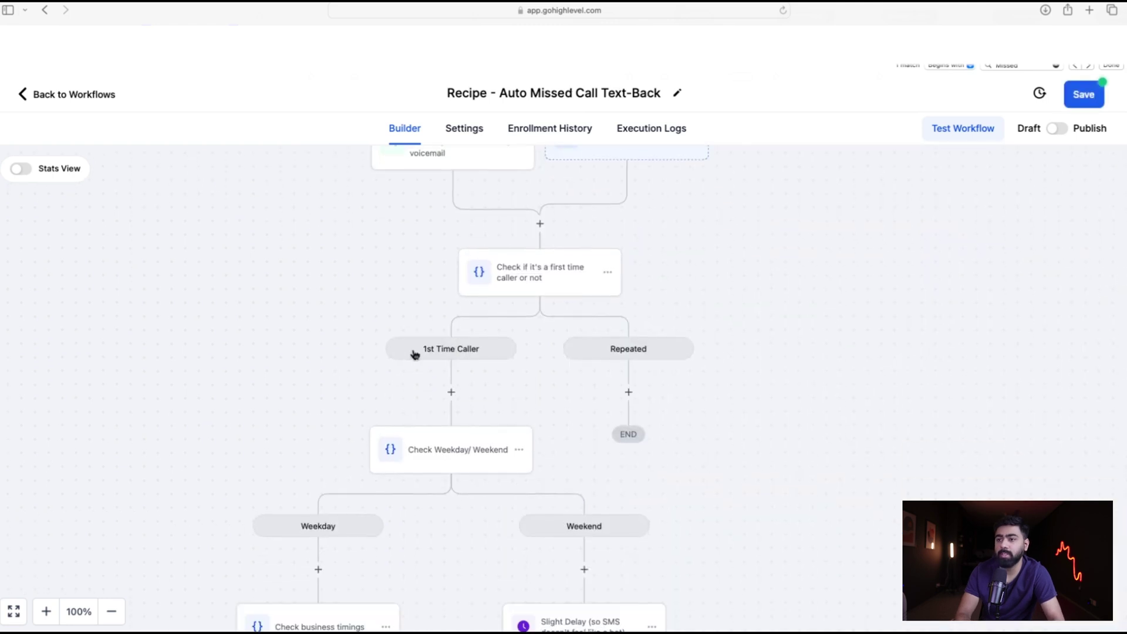
Step: Copy all actions from Check Weekday/ Weekend and paste them under the Repeated branch
scroll(424, 371, "down", 9)
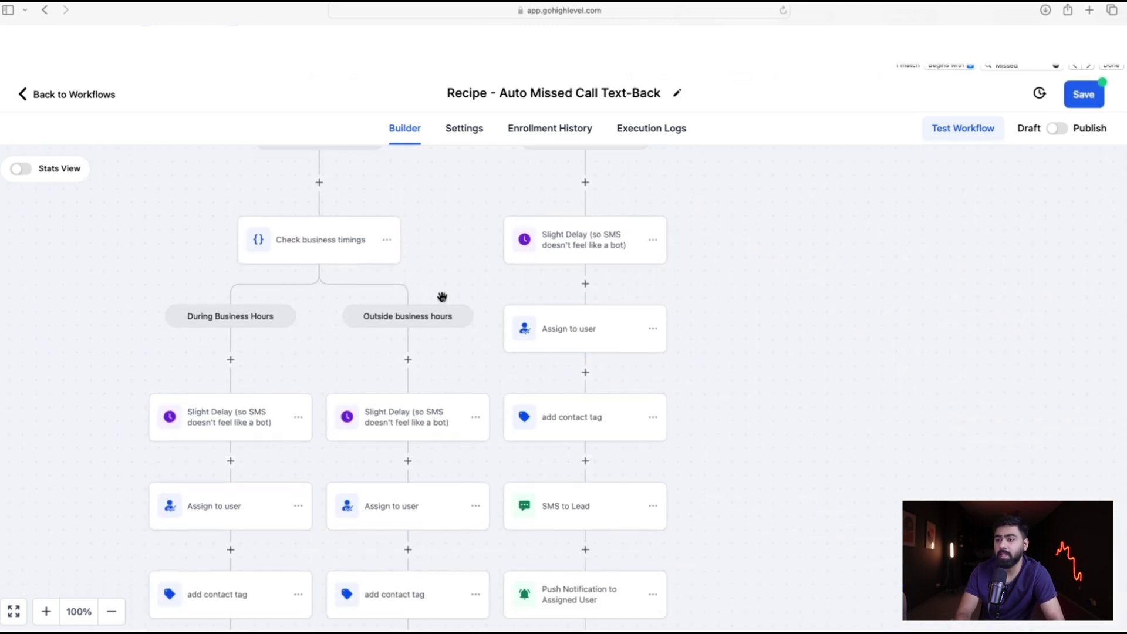
scroll(443, 297, "up", 10)
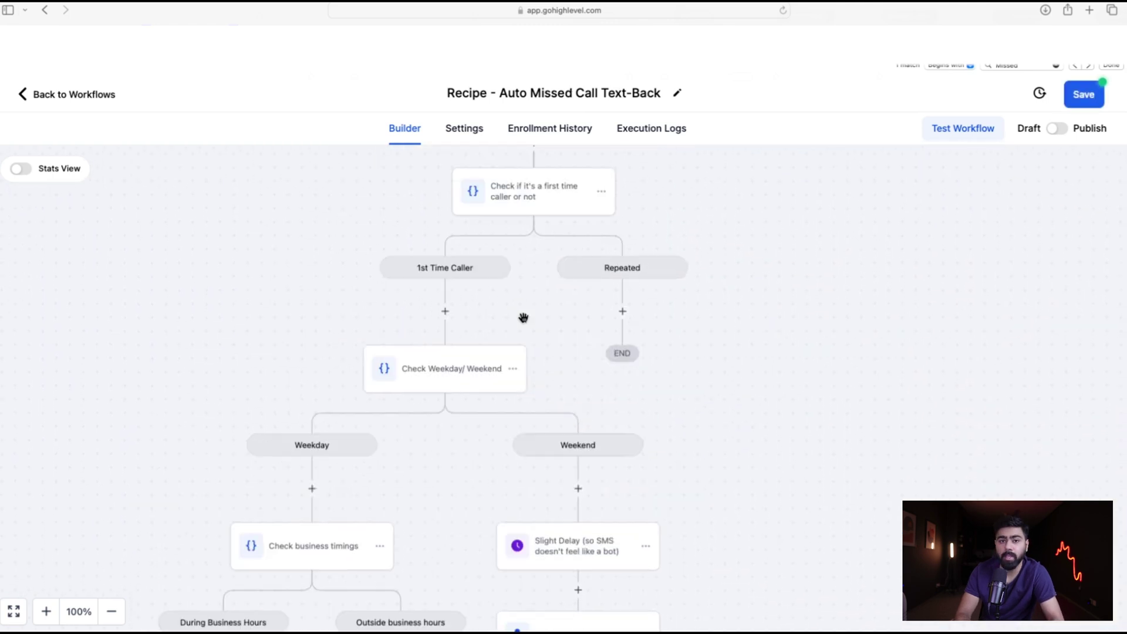
left_click(513, 369)
left_click(566, 423)
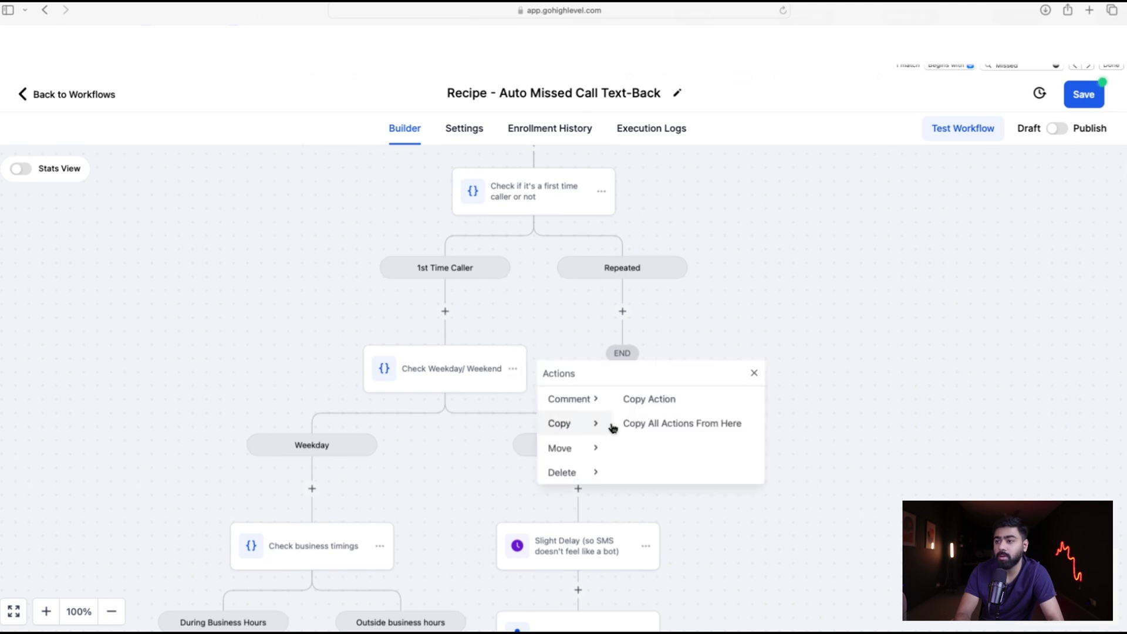
left_click(646, 424)
left_click(629, 313)
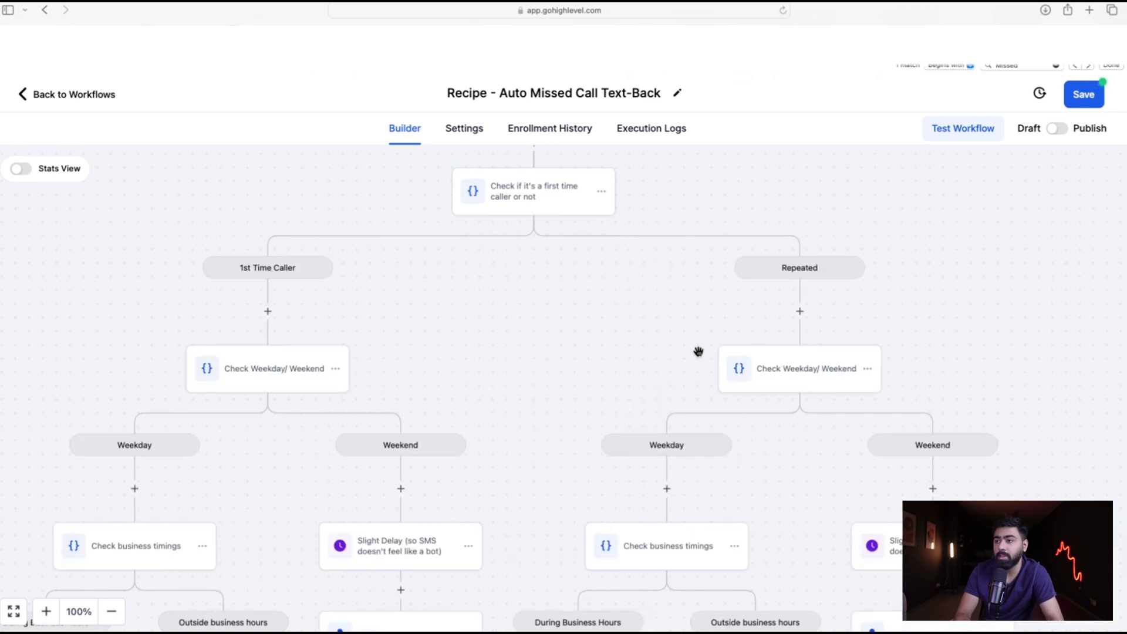
Step: Review the duplicated flow and bring up the Snippets page listing four templates
scroll(698, 351, "down", 2)
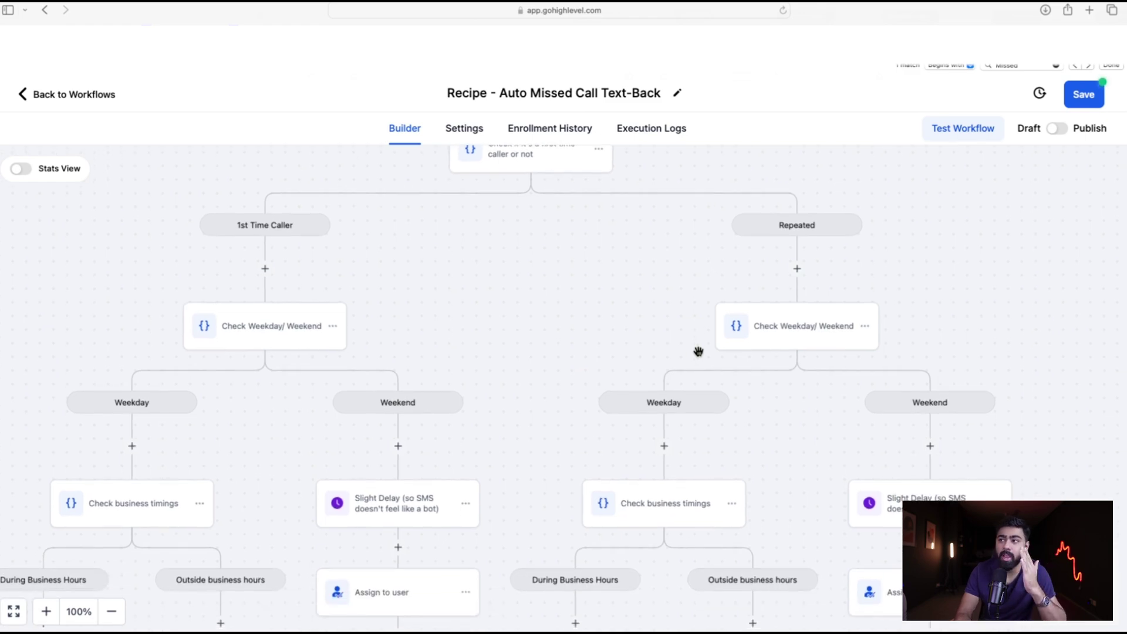
scroll(697, 351, "down", 5)
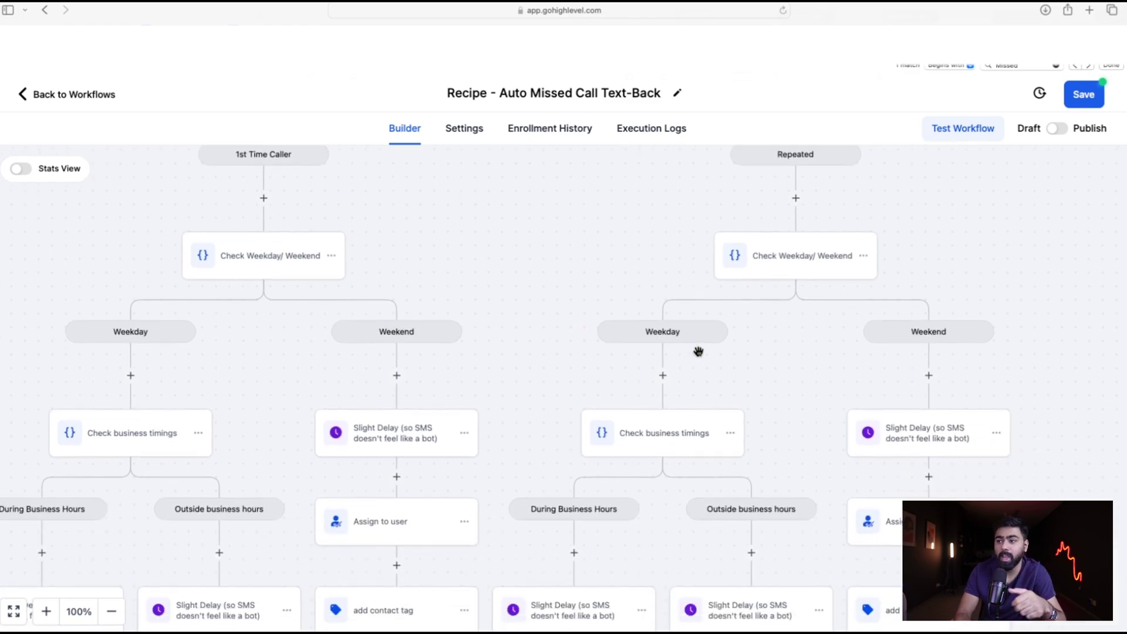
scroll(698, 351, "down", 4)
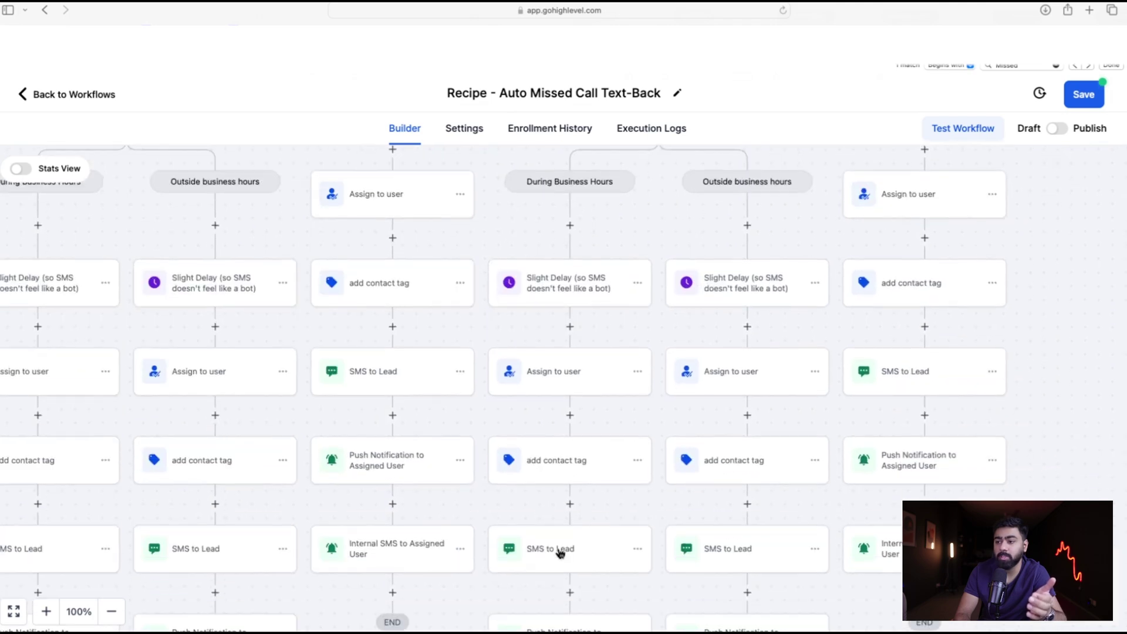
scroll(685, 372, "up", 9)
scroll(692, 317, "down", 9)
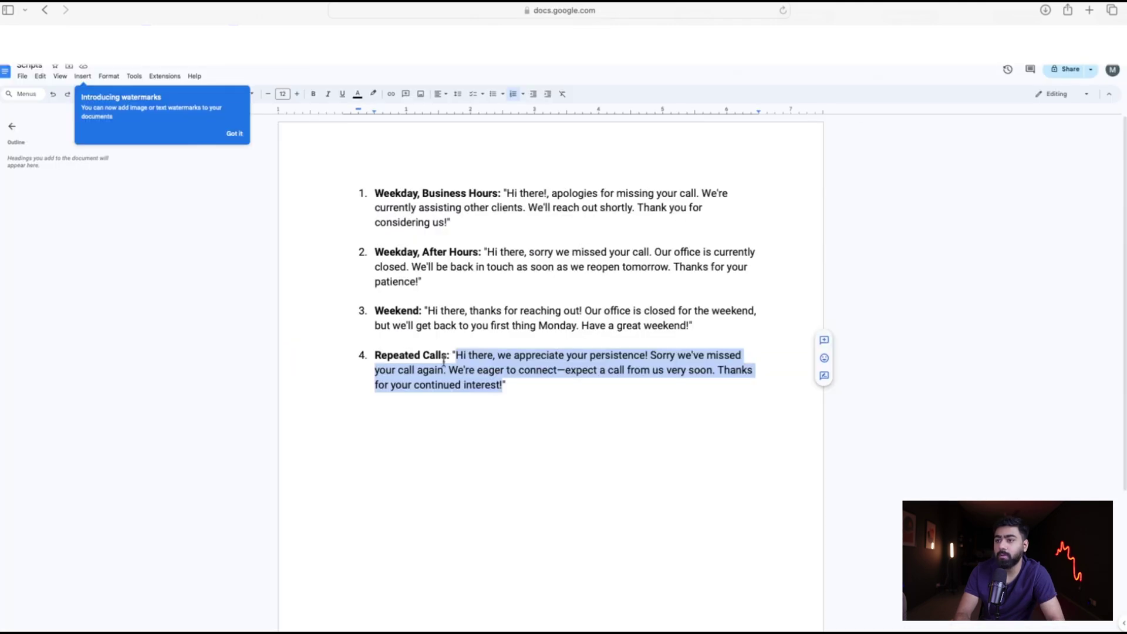
left_click(444, 361)
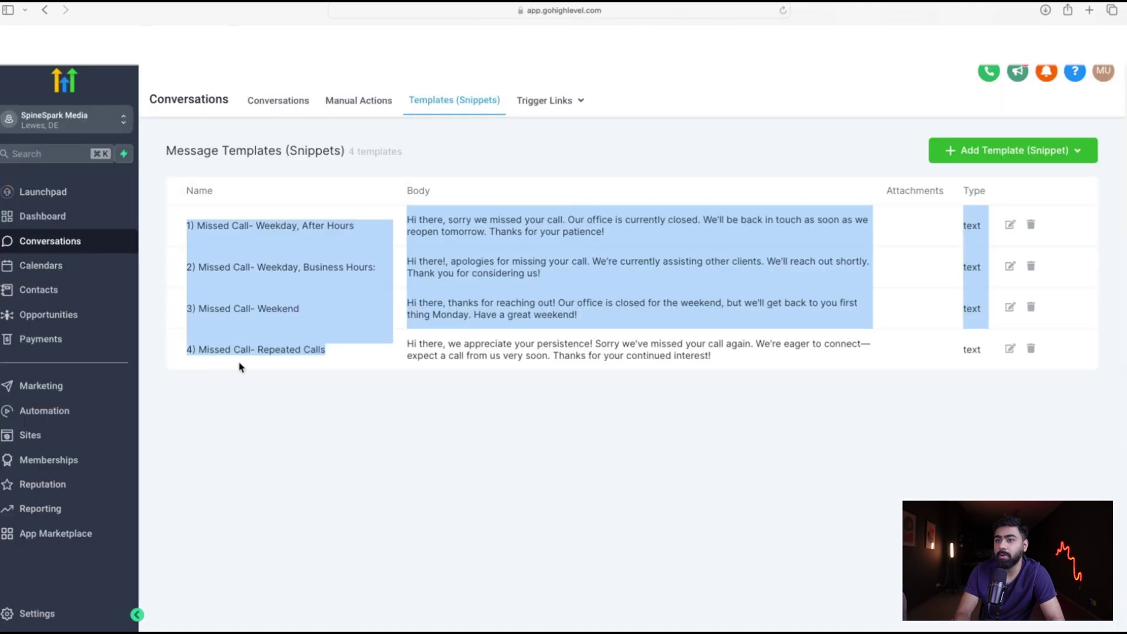
left_click(239, 367)
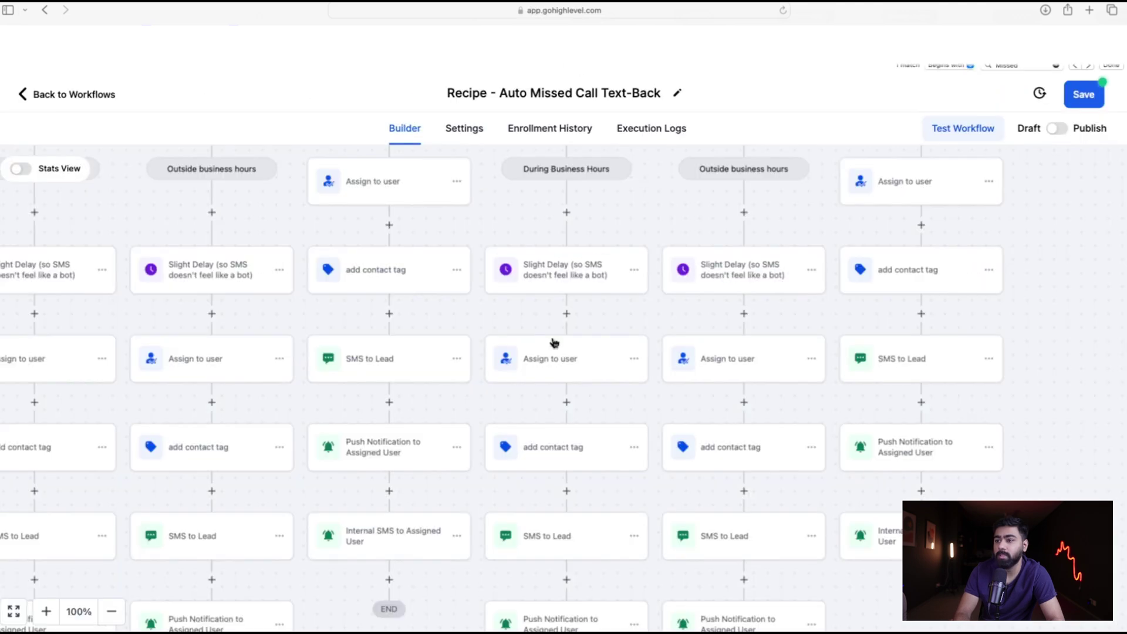
Step: Switch both Repeated-branch SMS to Lead steps to the Repeated Calls template
scroll(554, 342, "down", 2)
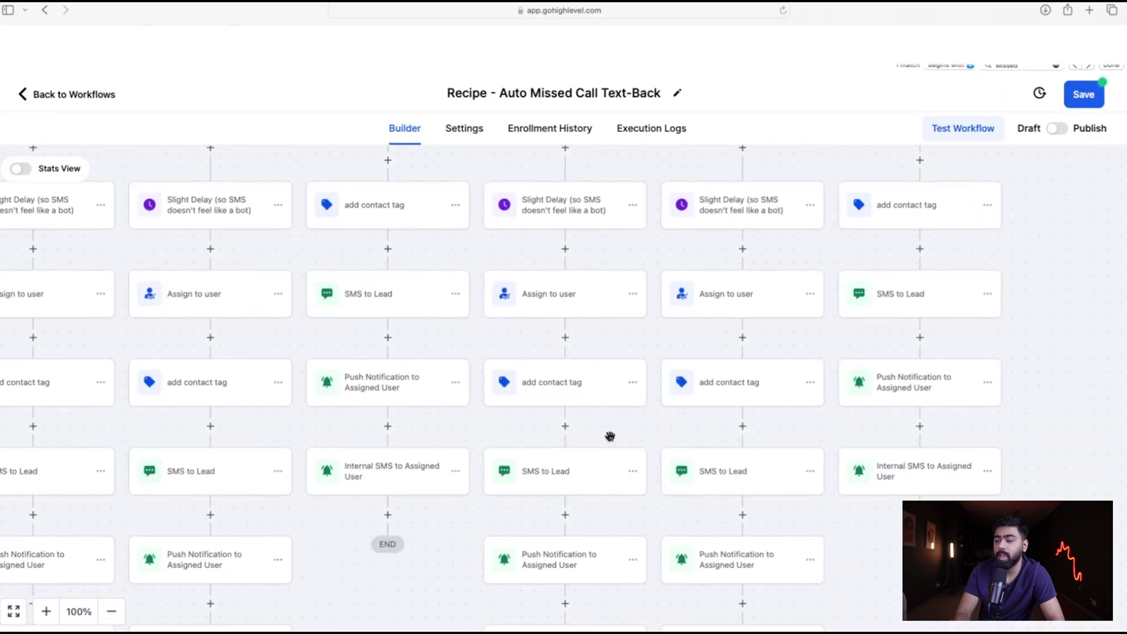
left_click(602, 471)
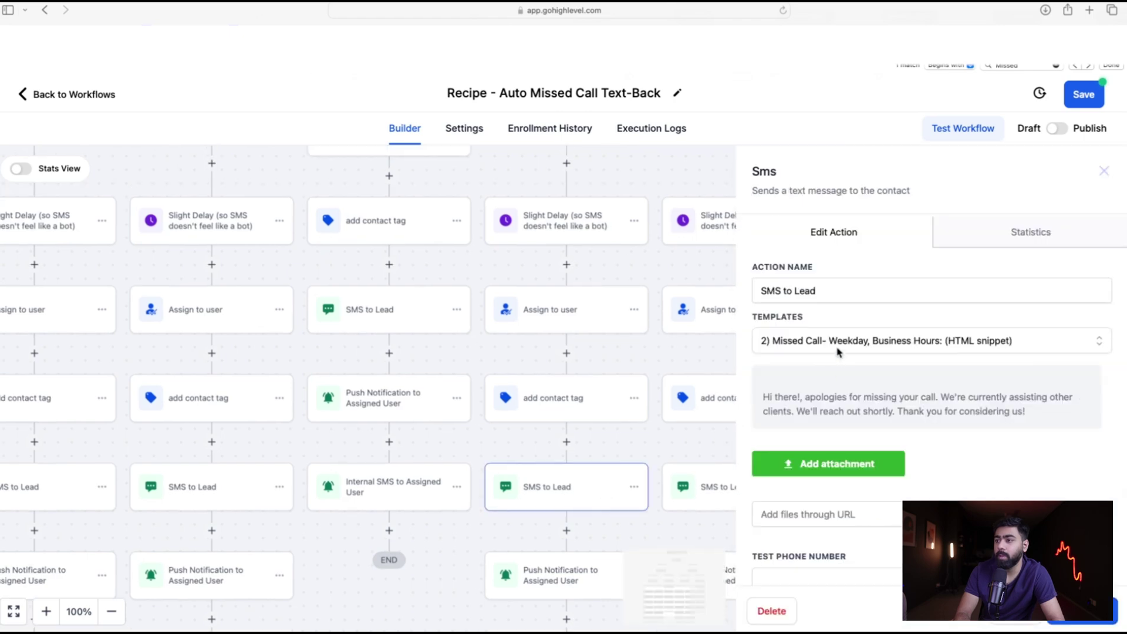
left_click(838, 352)
left_click(834, 478)
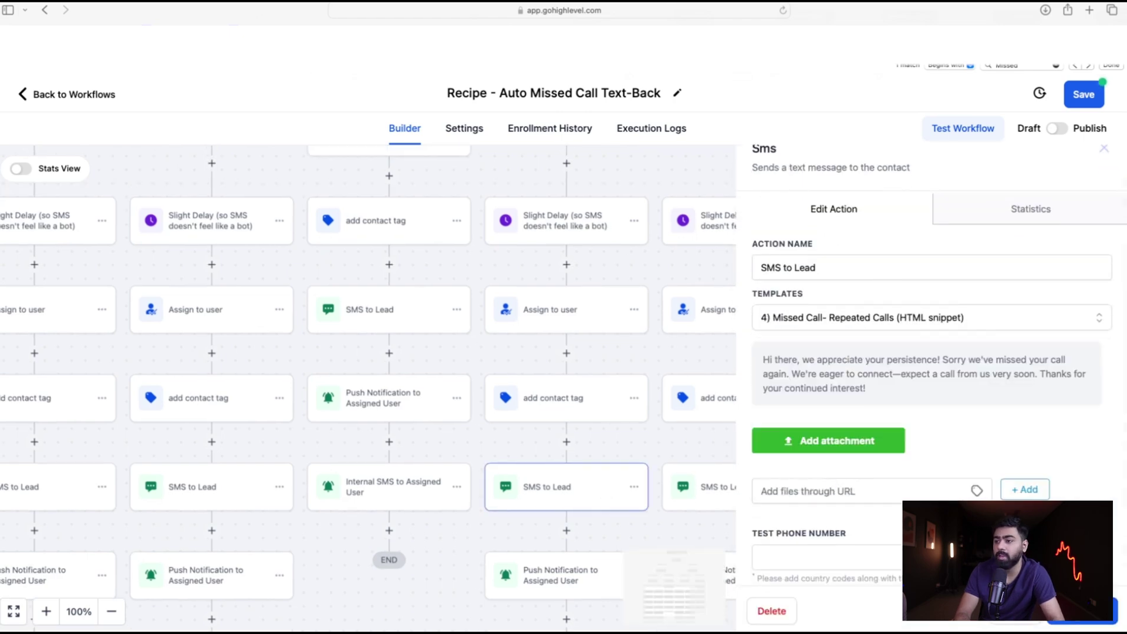
left_click(747, 453)
scroll(809, 270, "up", 4)
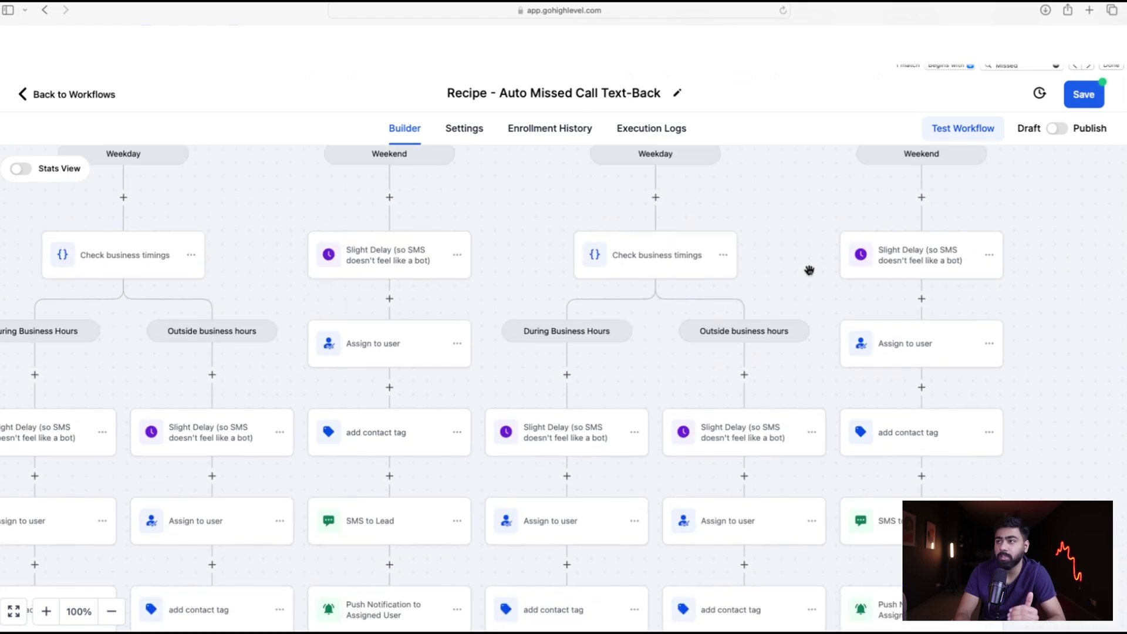
scroll(810, 270, "down", 4)
left_click(745, 489)
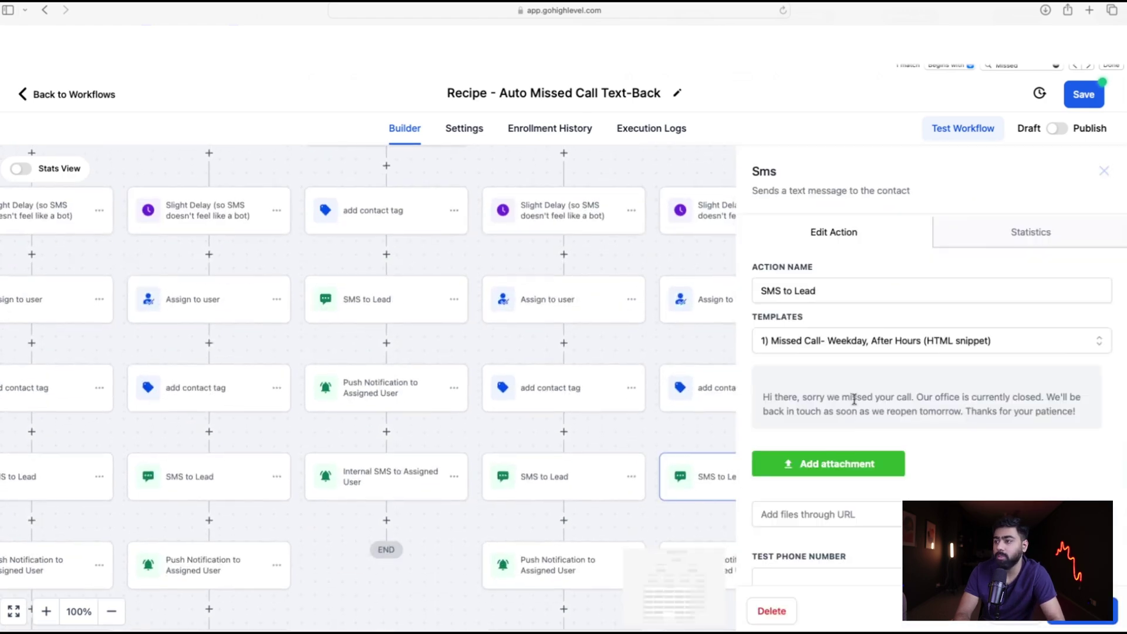
left_click(847, 351)
left_click(827, 503)
left_click(875, 415)
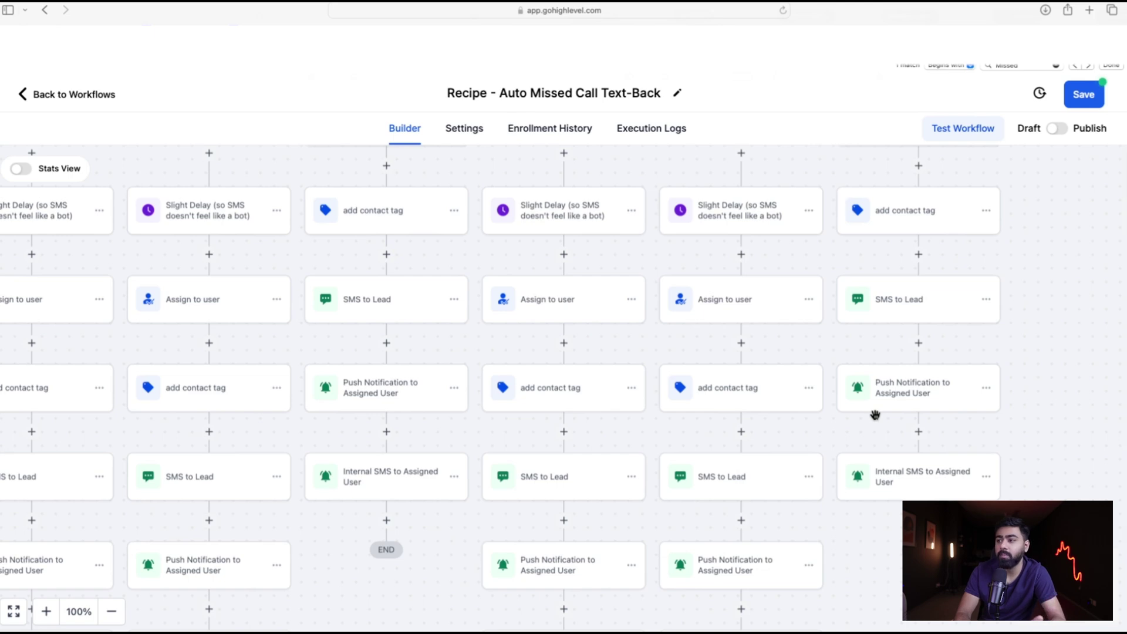
Step: Turn on Allow re-entry in workflow settings and save the workflow
scroll(875, 415, "up", 3)
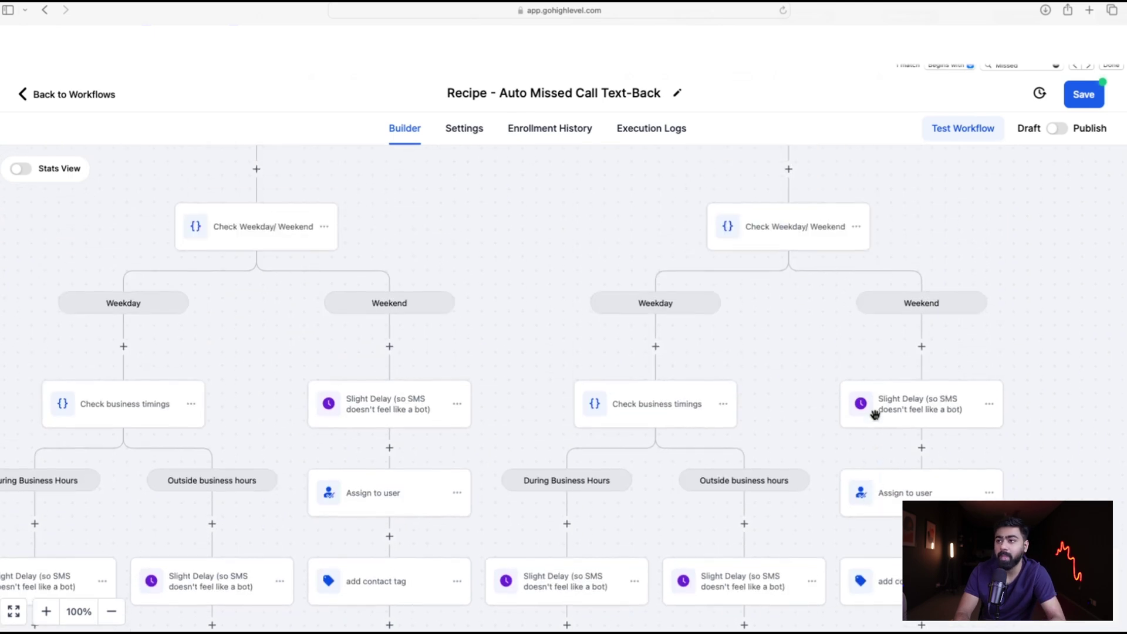
scroll(874, 411, "down", 3)
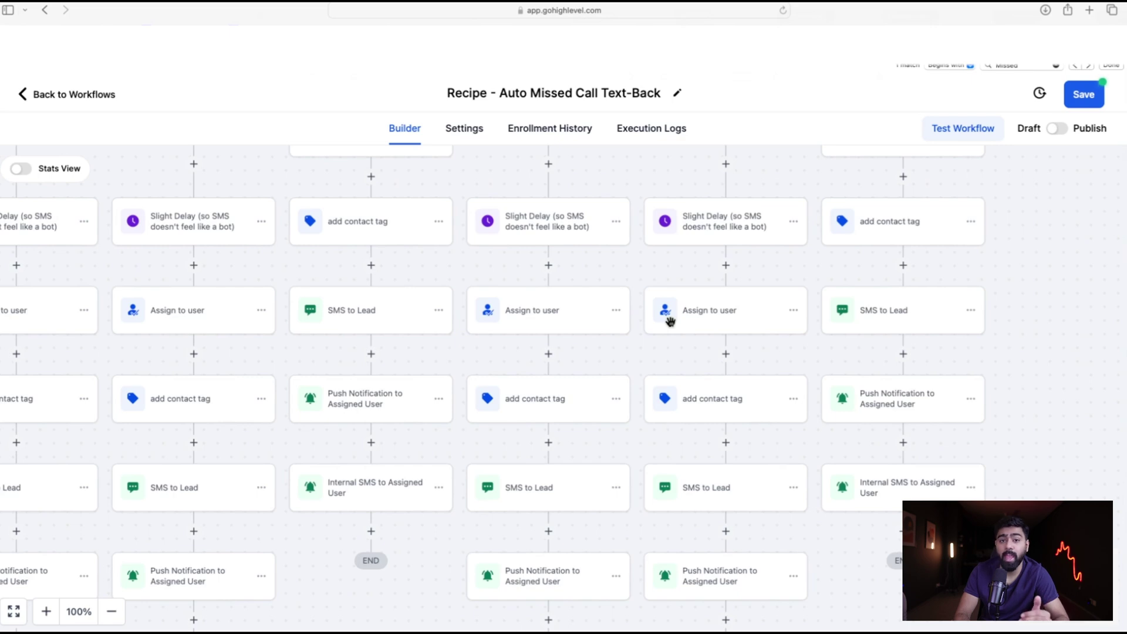
scroll(670, 321, "up", 10)
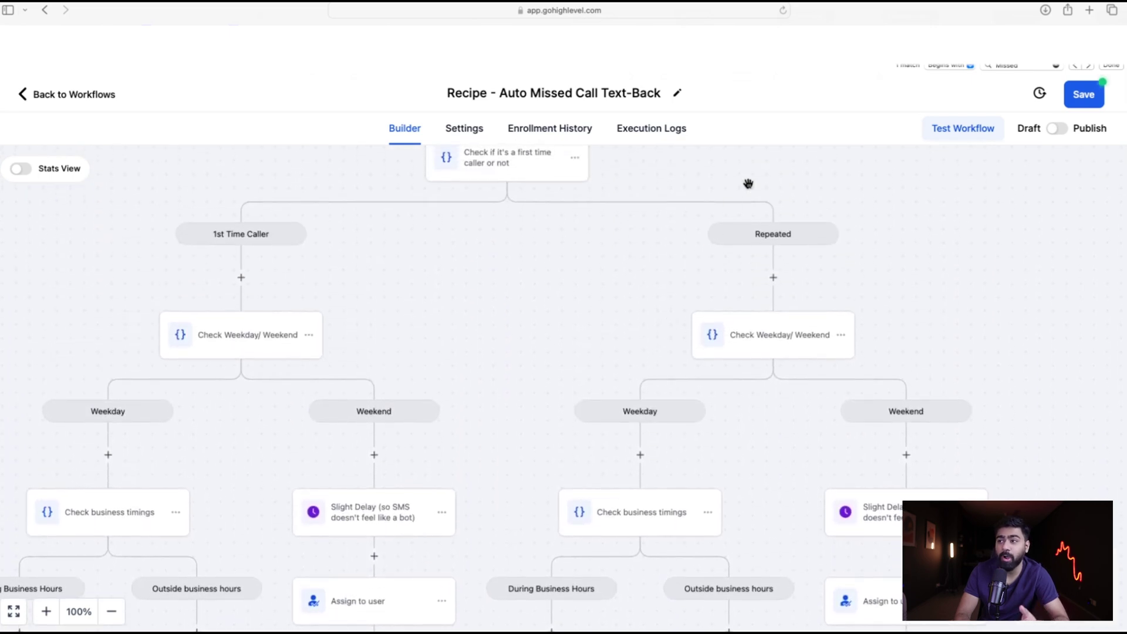
left_click(465, 131)
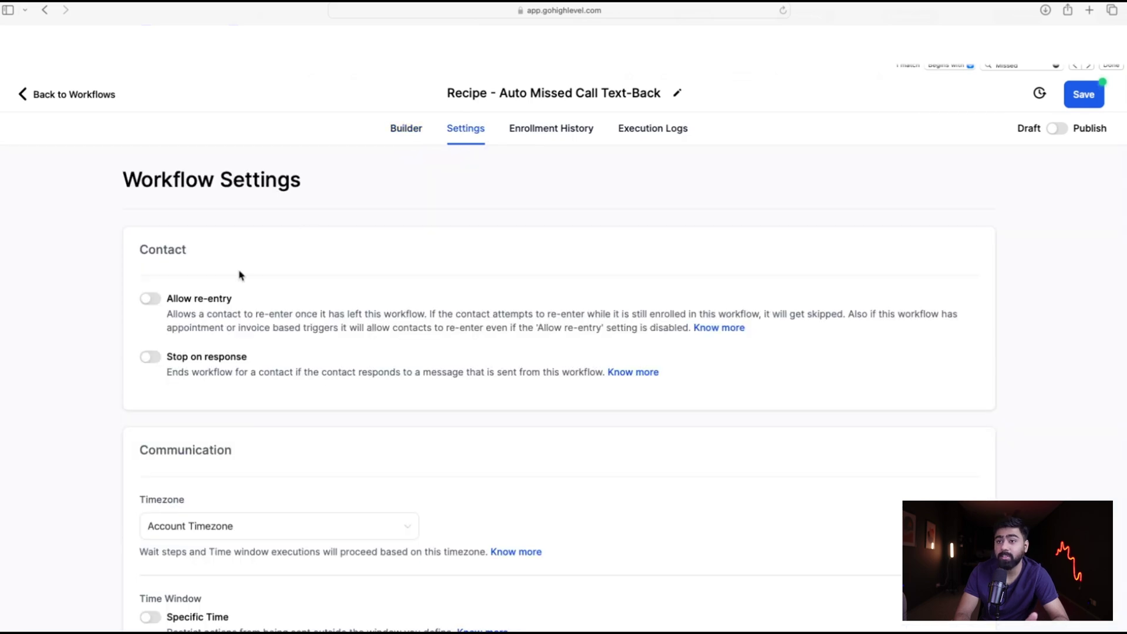
left_click(154, 303)
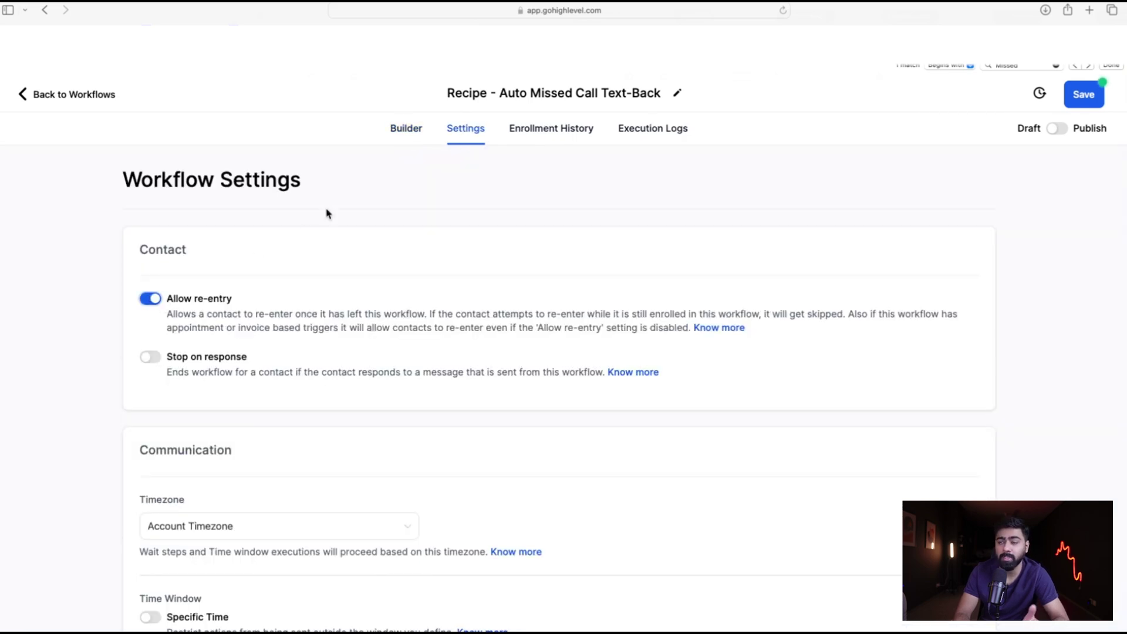
left_click(405, 129)
left_click(1082, 96)
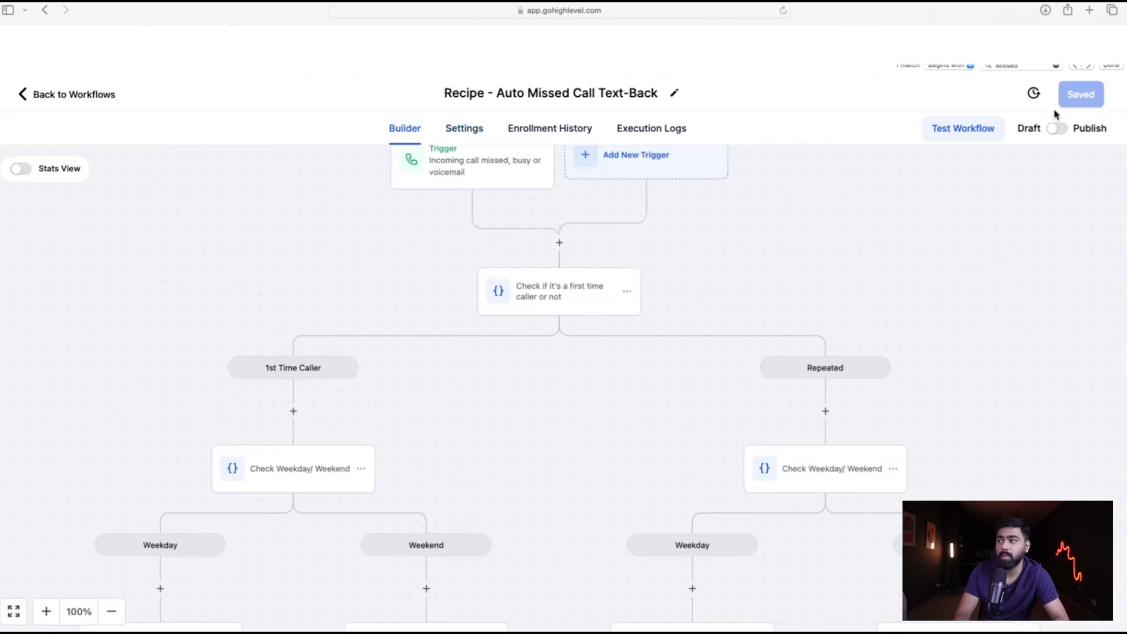
Step: Zoom out three levels and scroll through the whole missed-call workflow
left_click(111, 611)
left_click(112, 611)
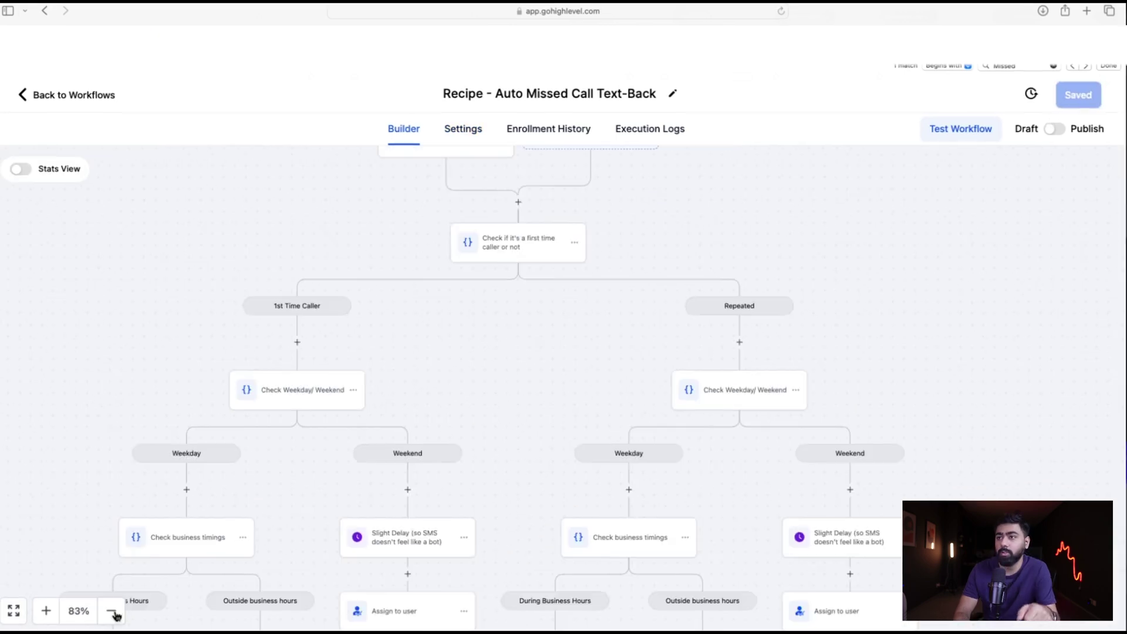
left_click(111, 611)
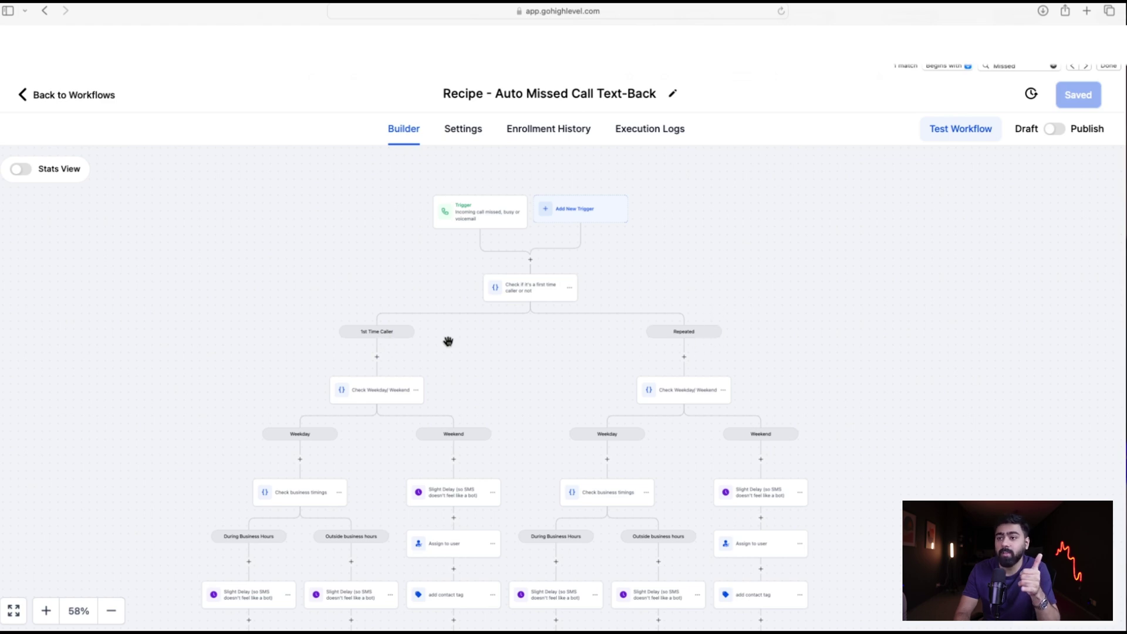
scroll(446, 340, "down", 3)
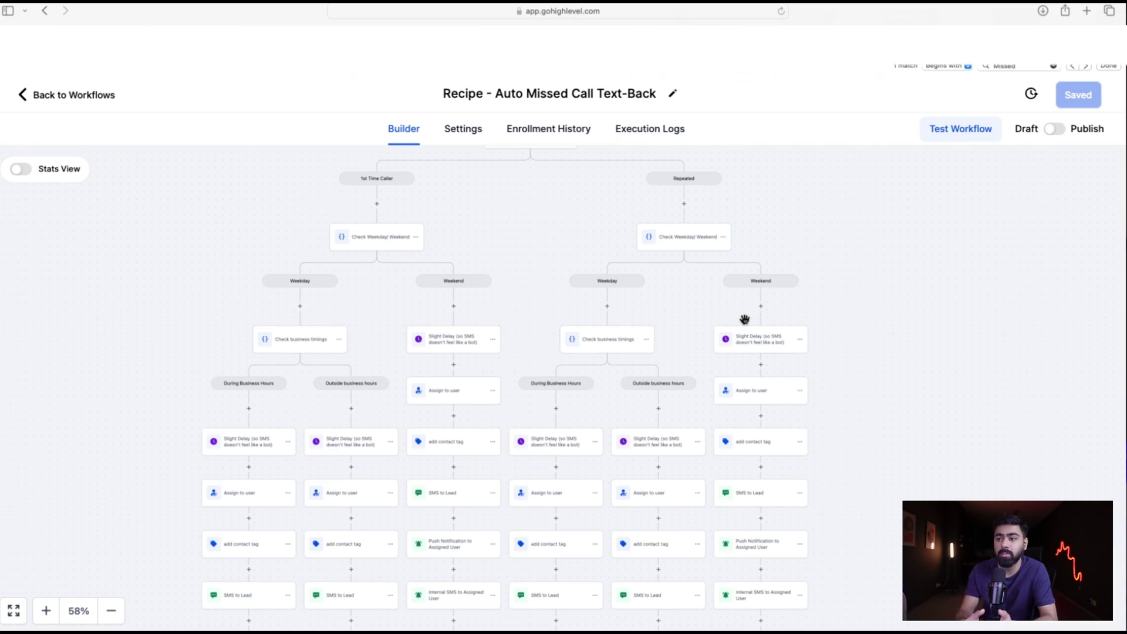
scroll(744, 320, "down", 3)
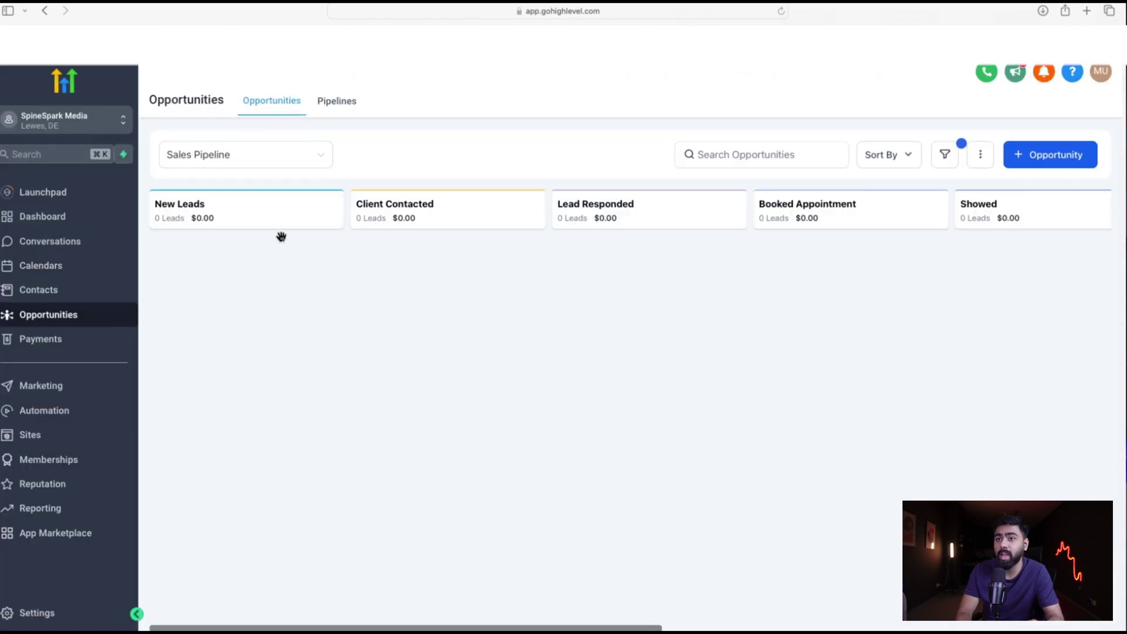
Step: Open the Pipelines list and edit the Sales Pipeline's stages
scroll(449, 266, "right", 3)
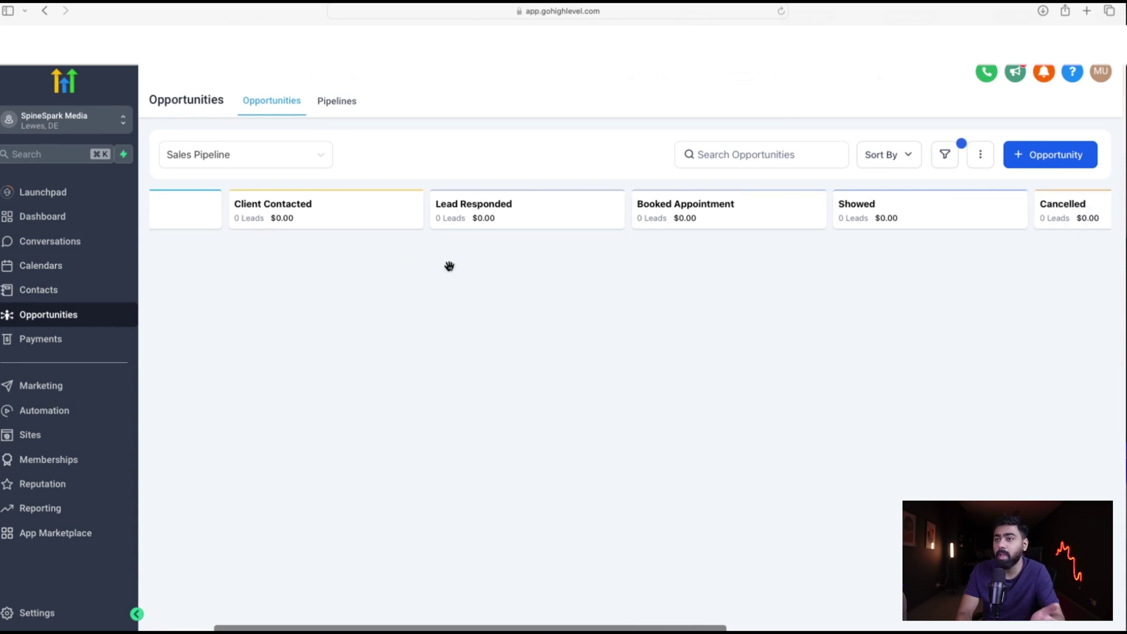
scroll(449, 266, "left", 3)
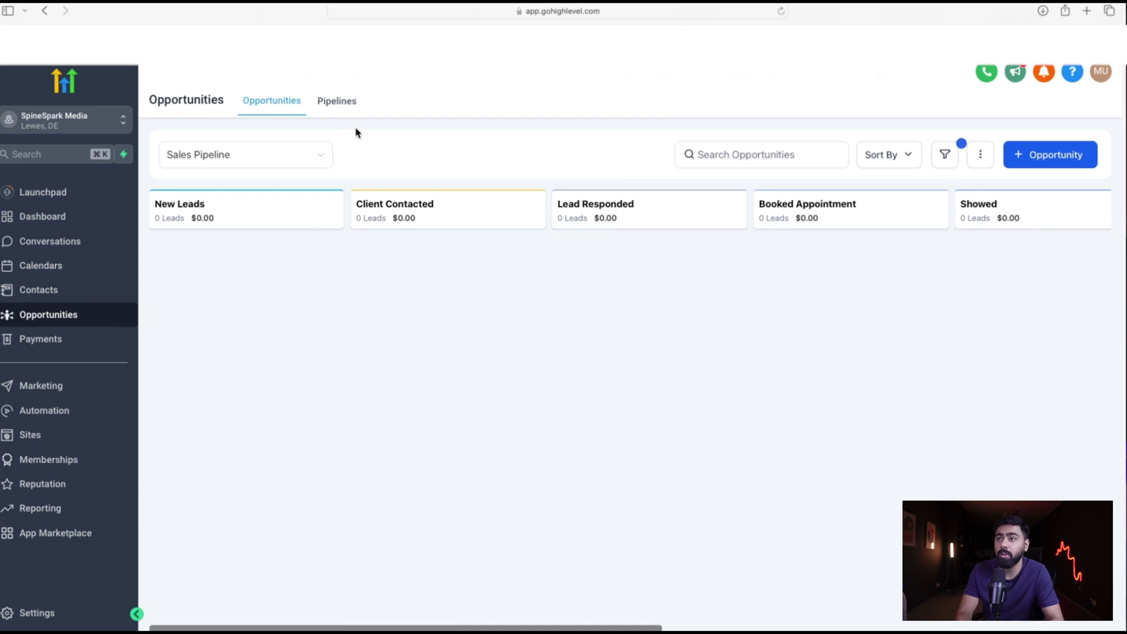
left_click(337, 104)
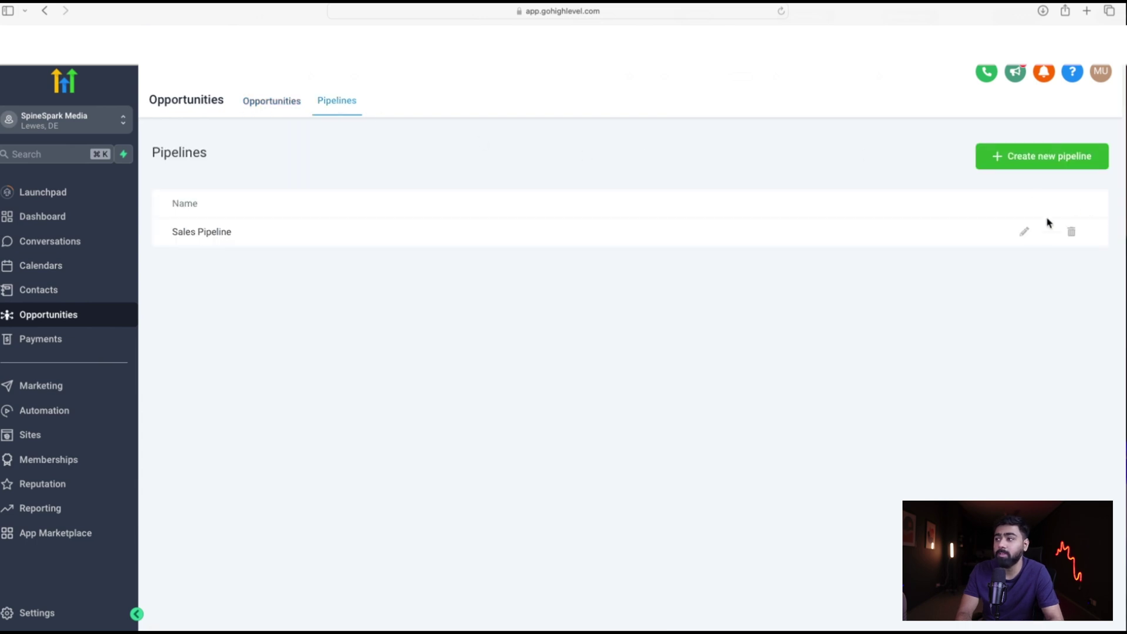
left_click(1024, 231)
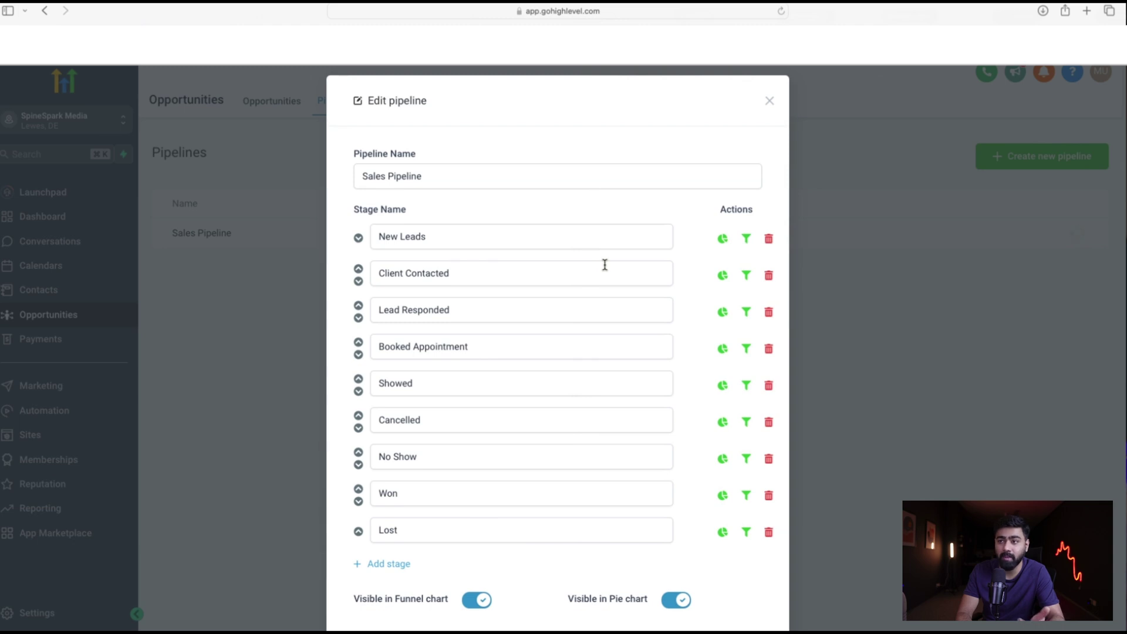
Step: Add a 'Missed Call' stage right below New Leads in the Sales Pipeline and save
left_click(392, 565)
type("Missed Call")
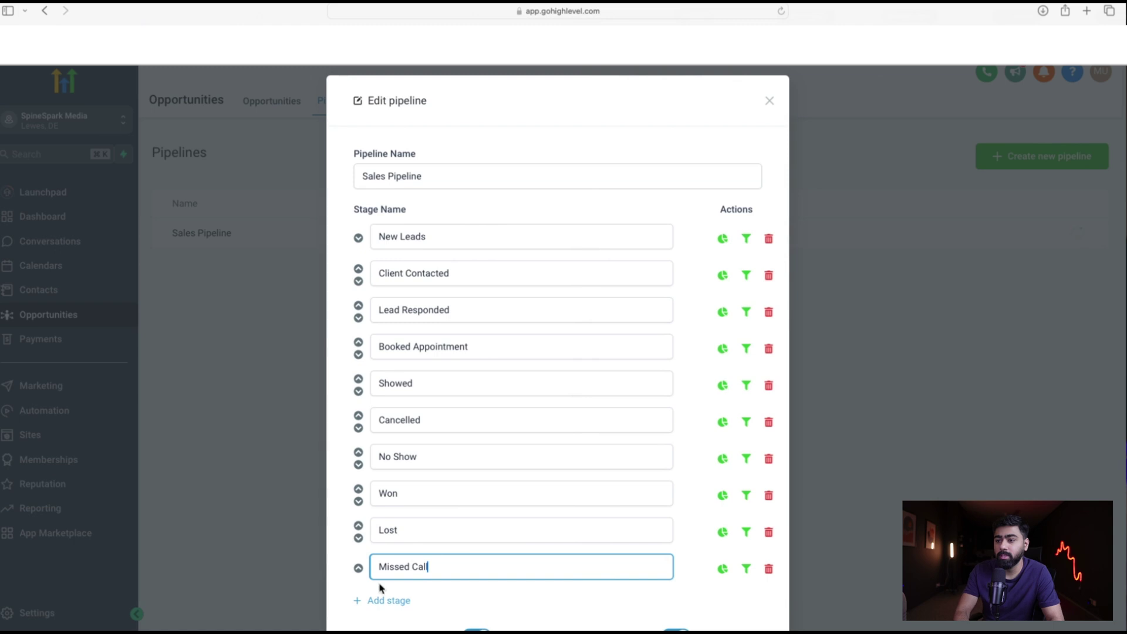
left_click_drag(362, 574, 413, 303)
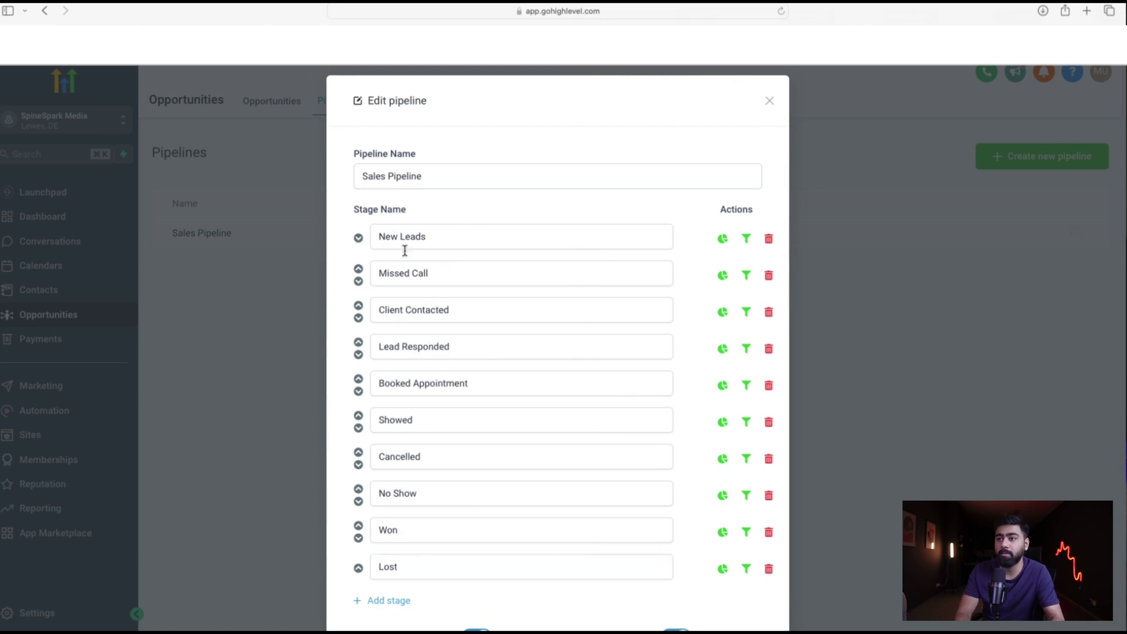
scroll(470, 356, "down", 3)
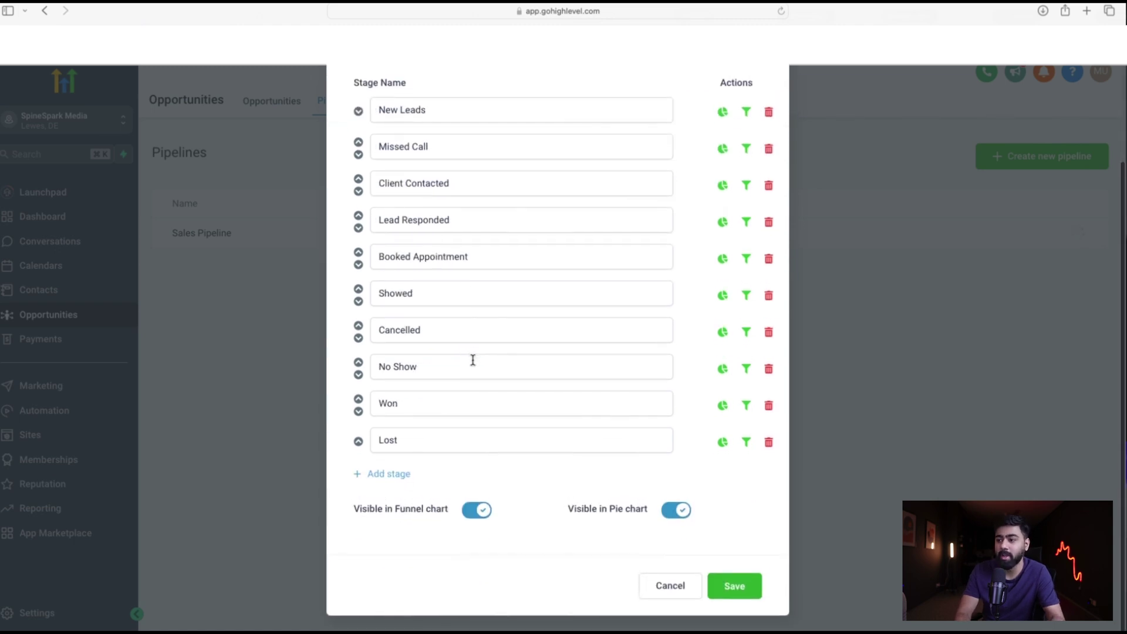
left_click(733, 596)
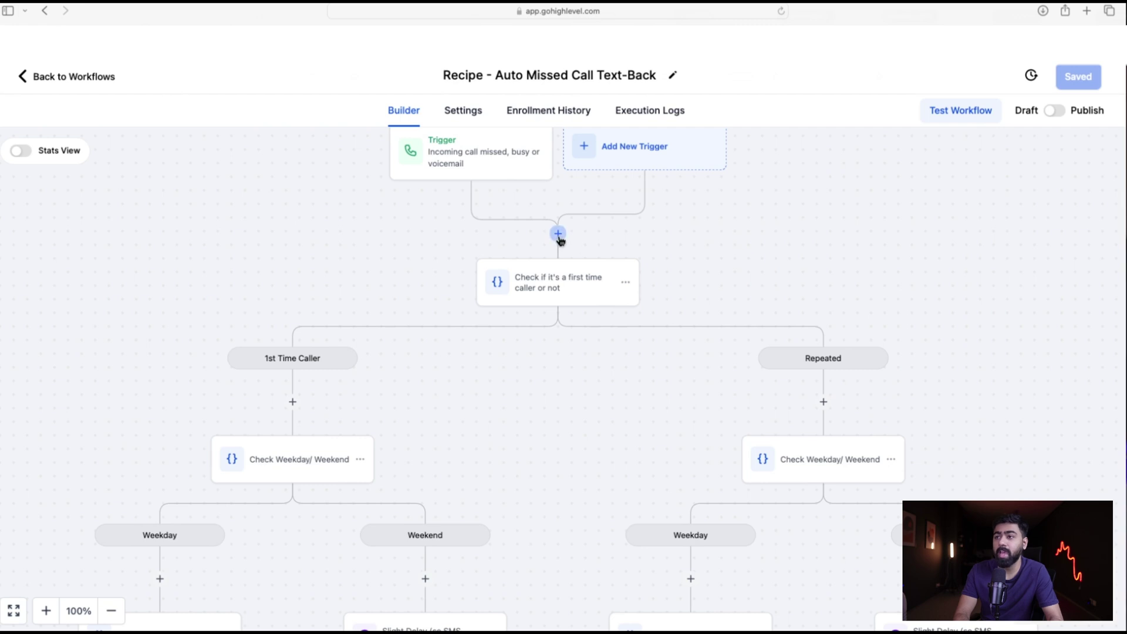
Step: Insert a Create/Update Opportunity action after the trigger, targeting Sales Pipeline's Missed Call stage
left_click(558, 234)
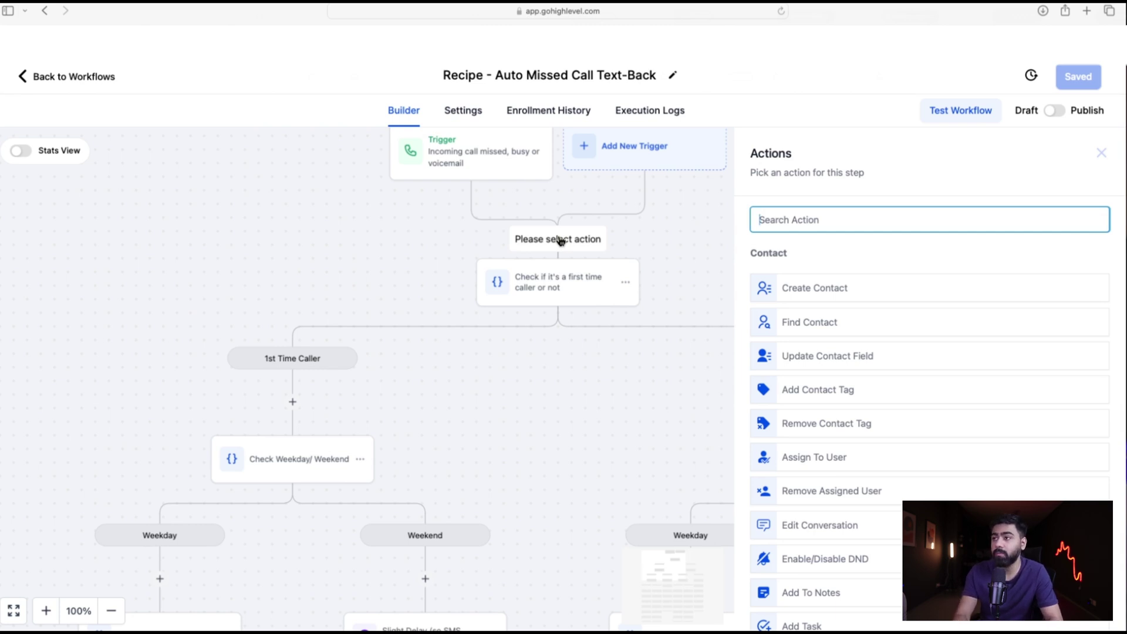
type("opp")
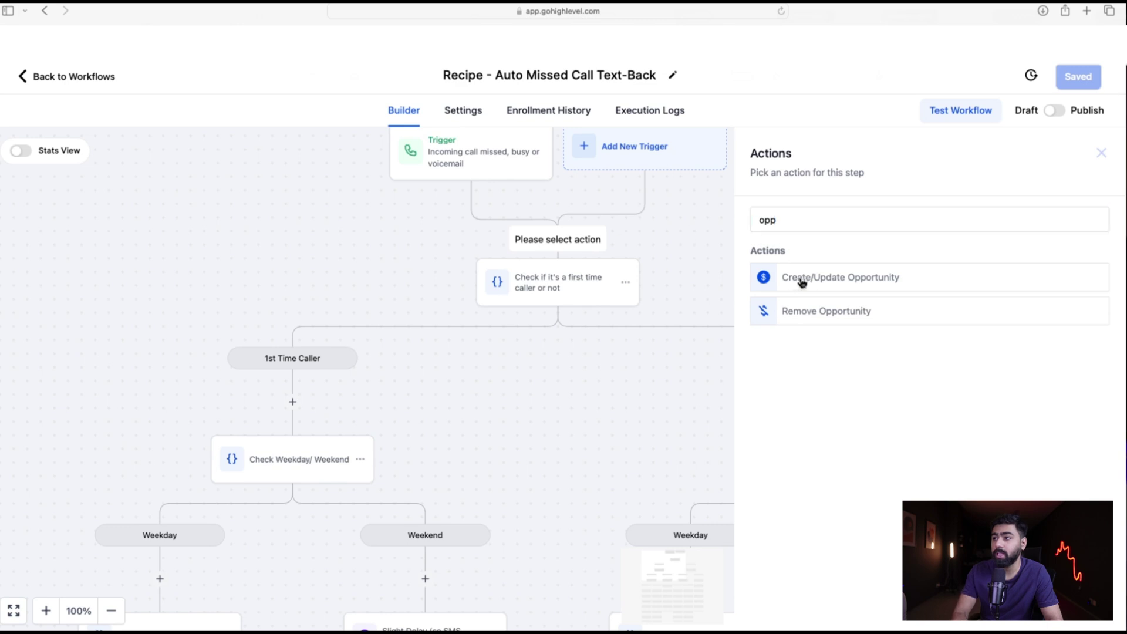
left_click(803, 282)
left_click(756, 305)
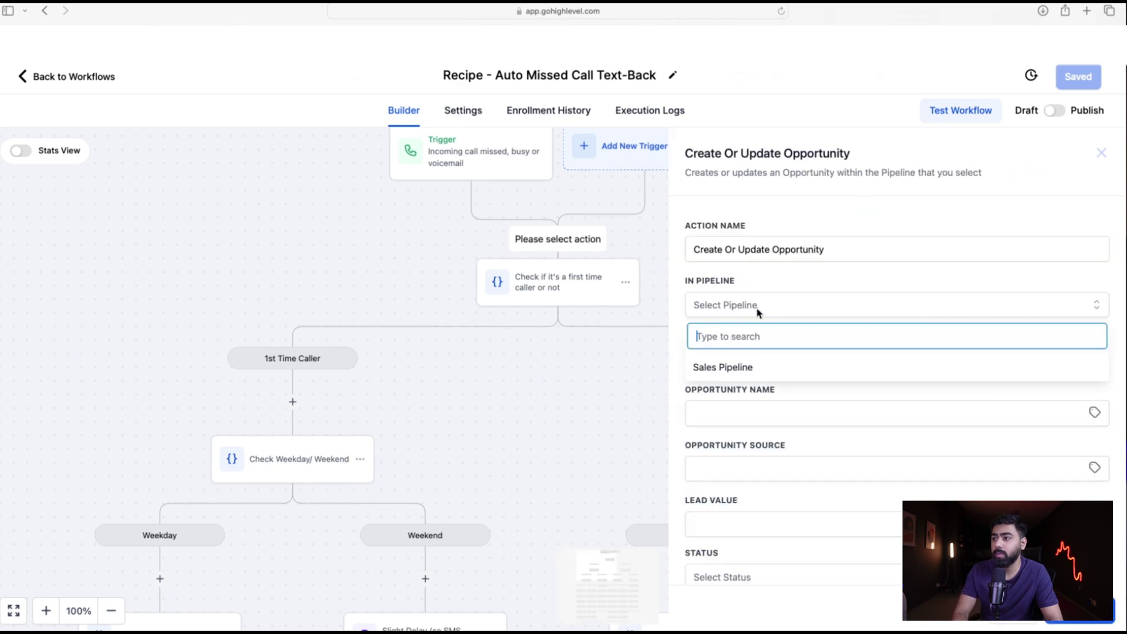
left_click(734, 365)
left_click(755, 364)
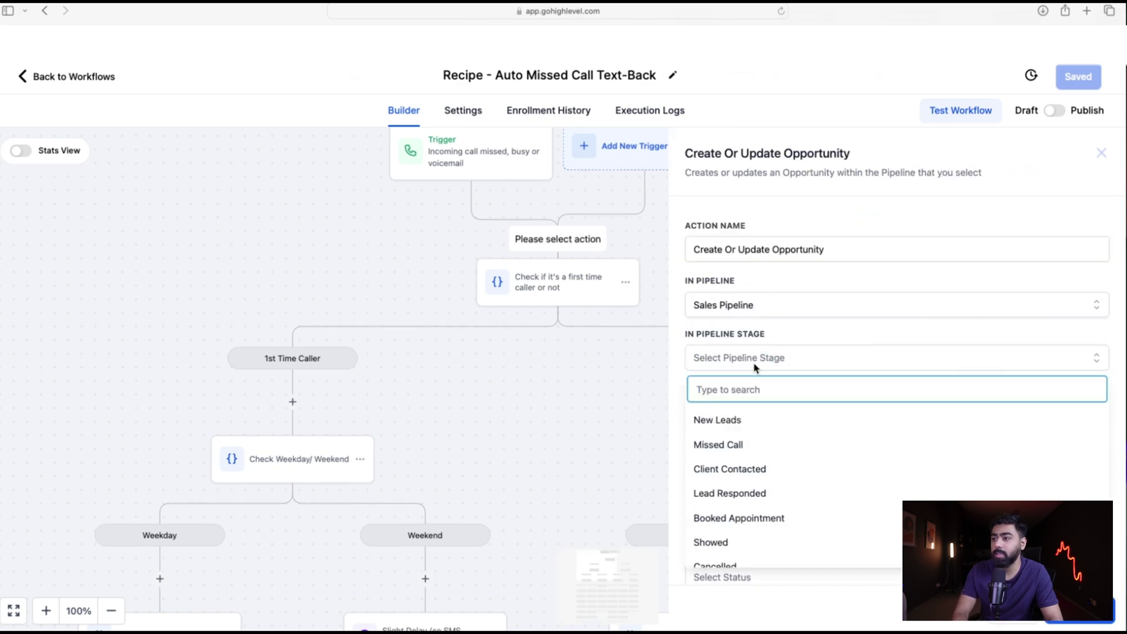
left_click(728, 447)
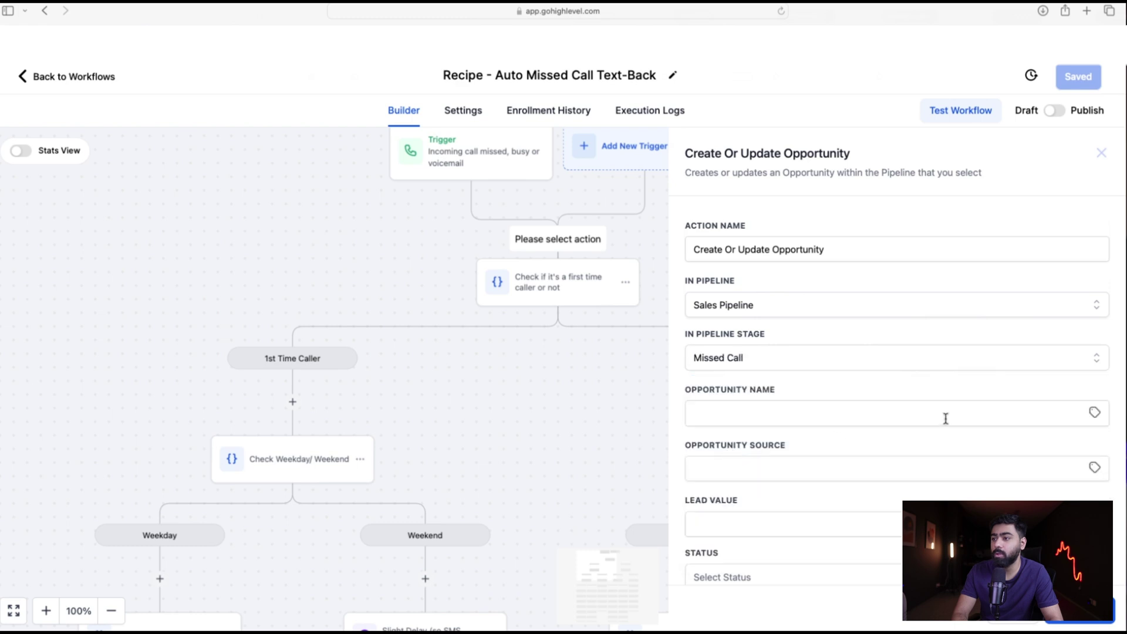
Step: Name the opportunity 'Missed Call-{{contact.phone}}' and save the action
left_click(731, 415)
type("Miss")
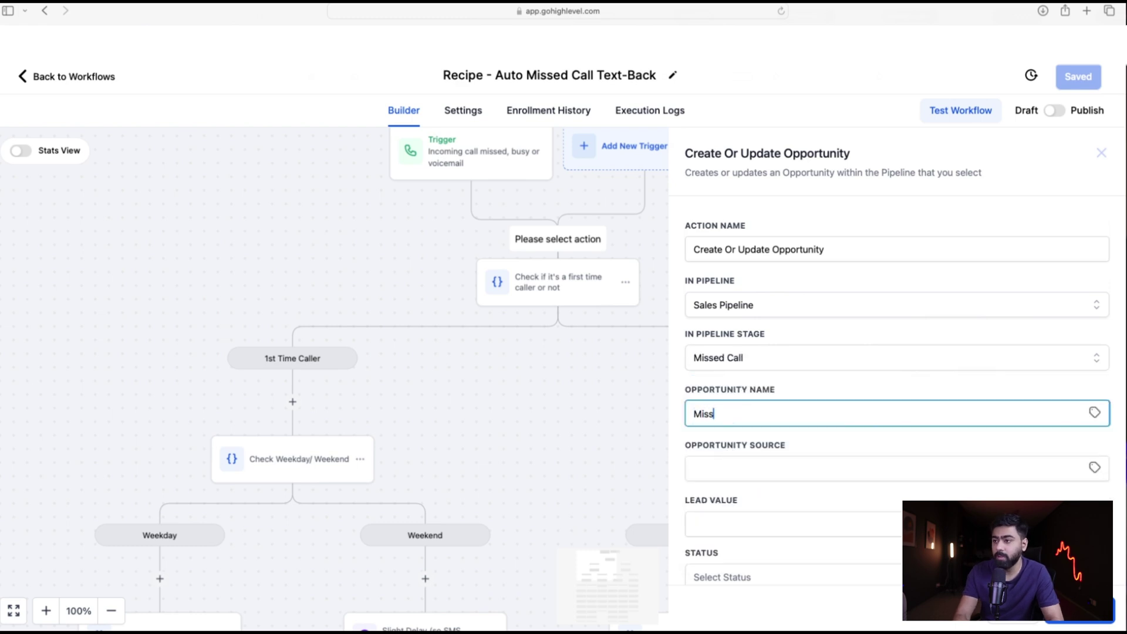
type("ed Call-")
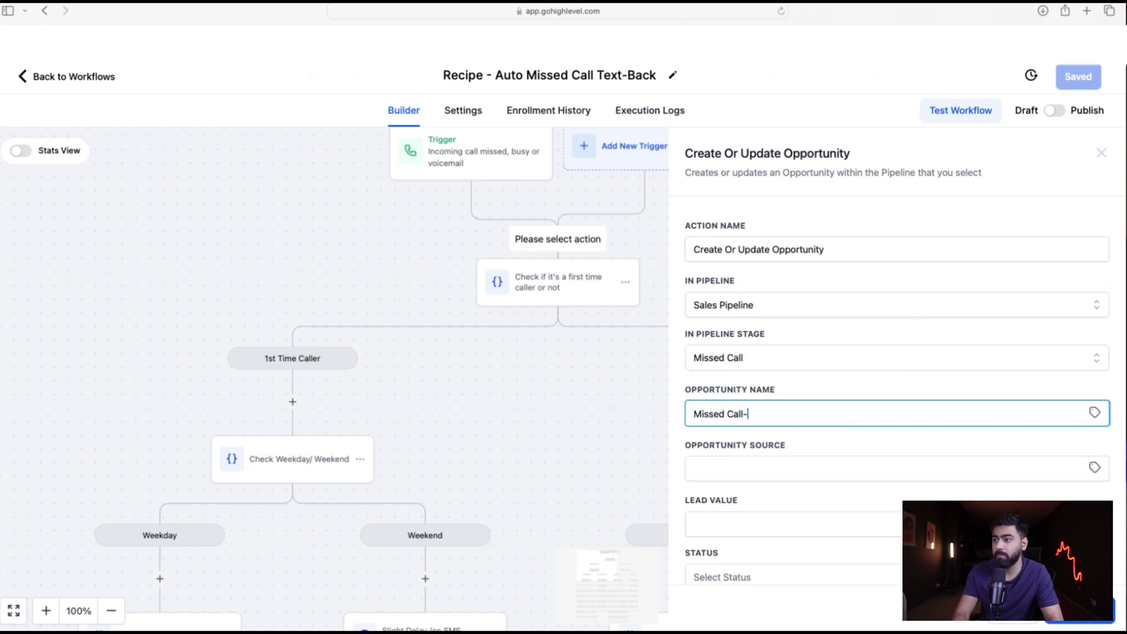
left_click(1094, 412)
left_click(1045, 456)
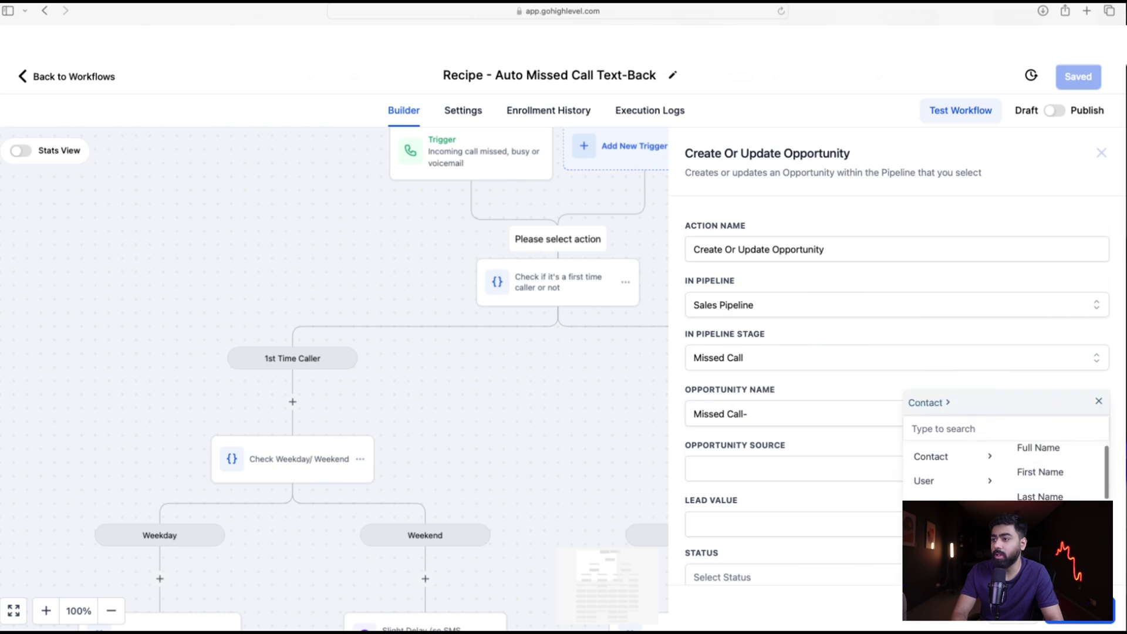
left_click(1041, 546)
left_click_drag(695, 414, 857, 413)
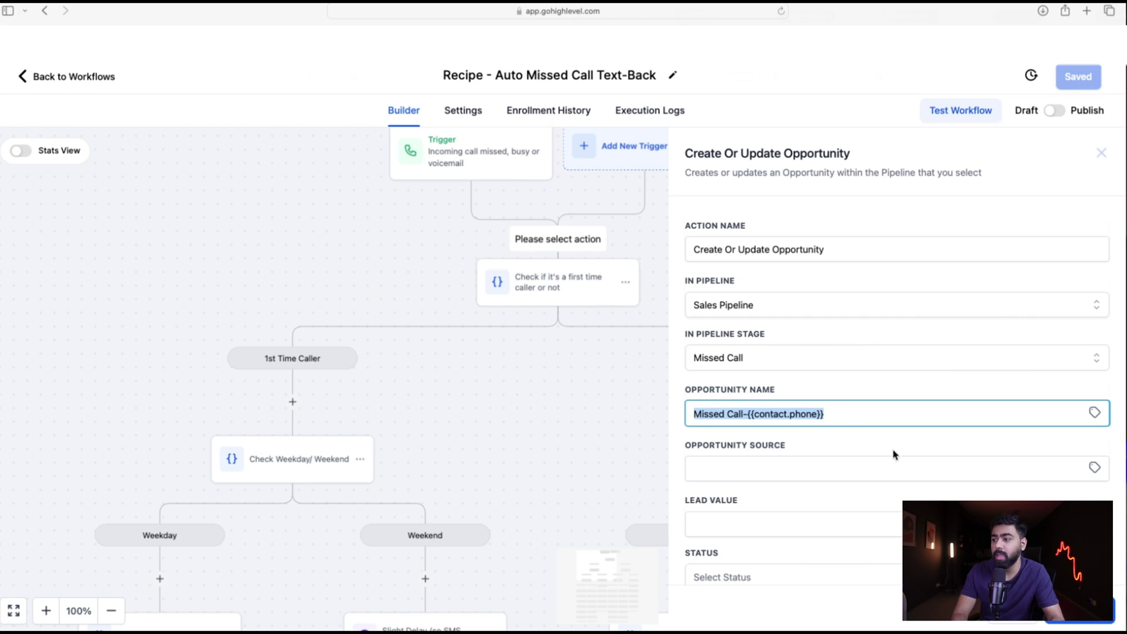
left_click(1080, 612)
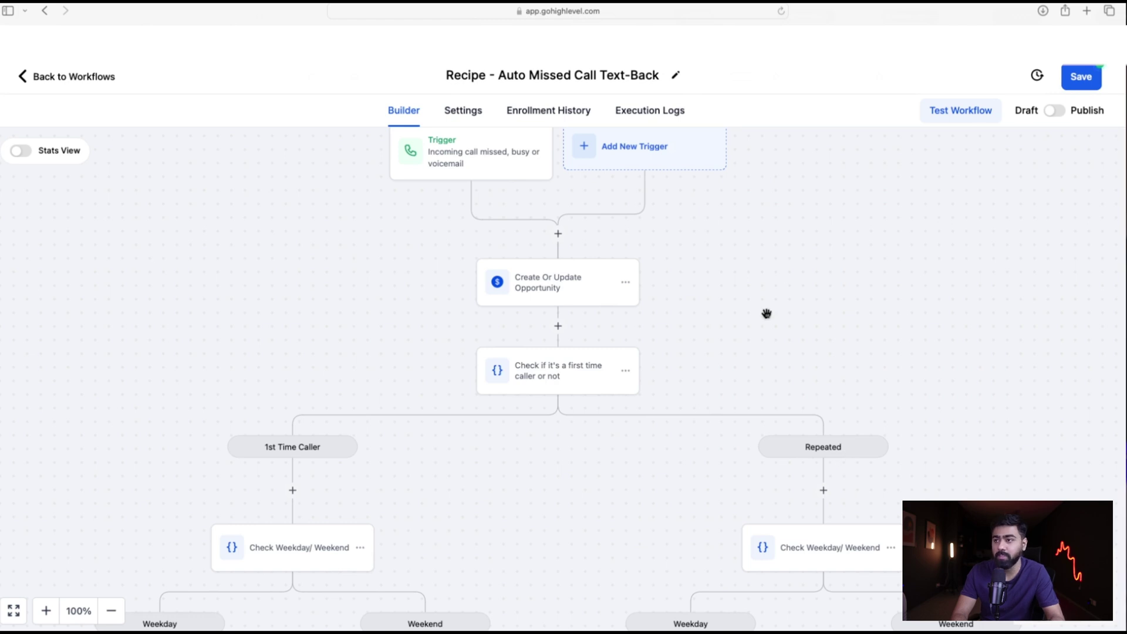
Step: Switch the Auto Missed Call Text-Back workflow to Publish, save it, and review the full flow
left_click(1055, 111)
left_click(1085, 85)
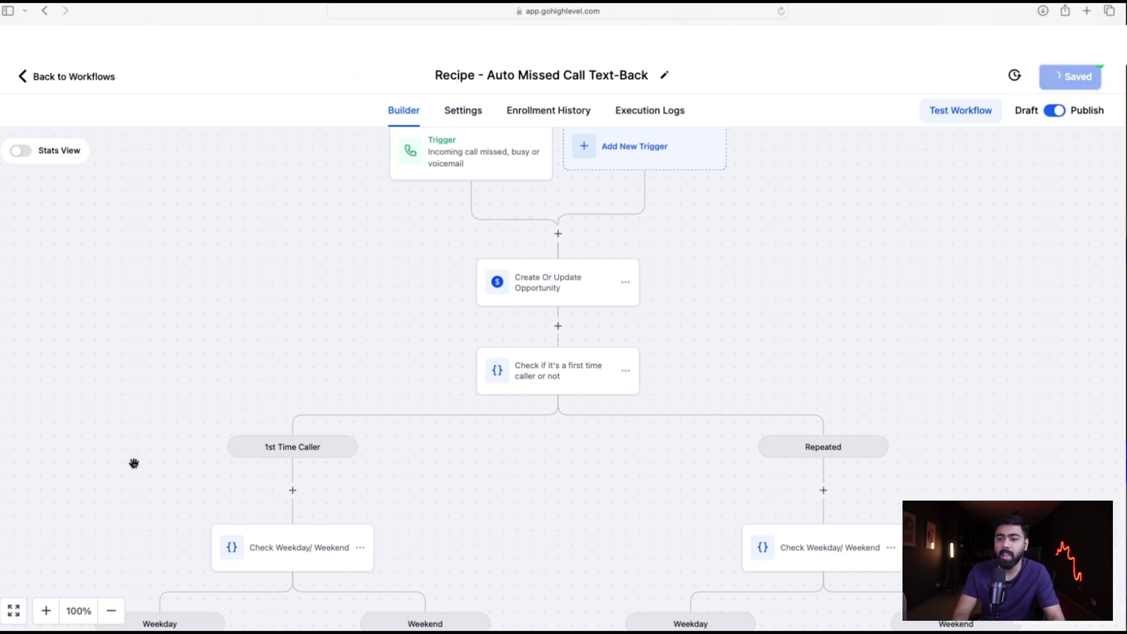
left_click(116, 611)
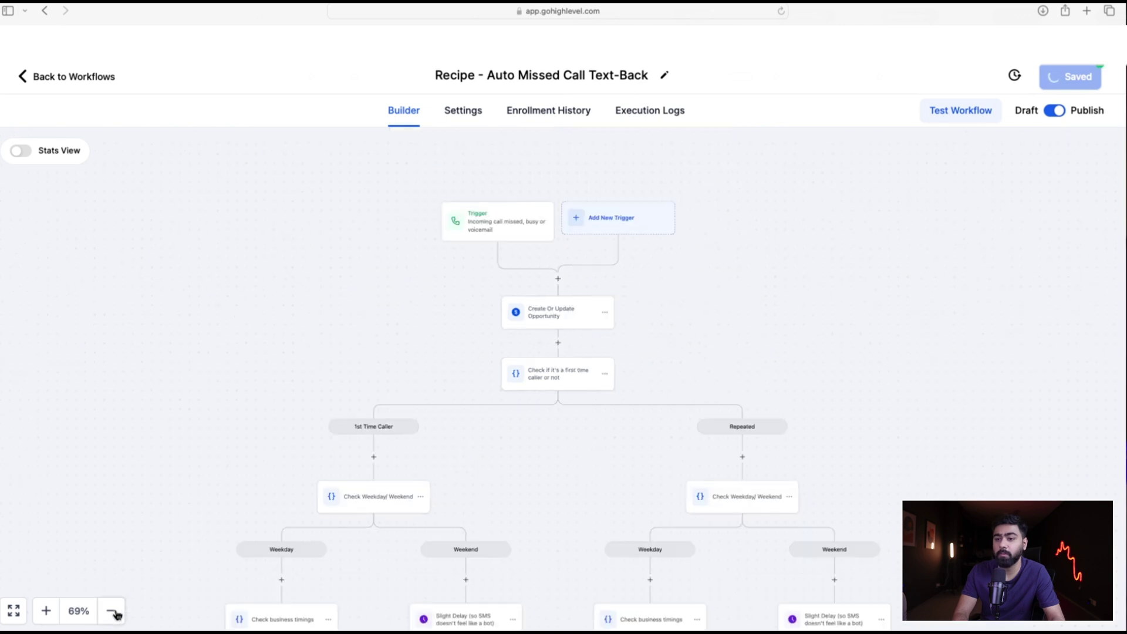
left_click(115, 611)
left_click(116, 611)
left_click_drag(194, 467, 193, 227)
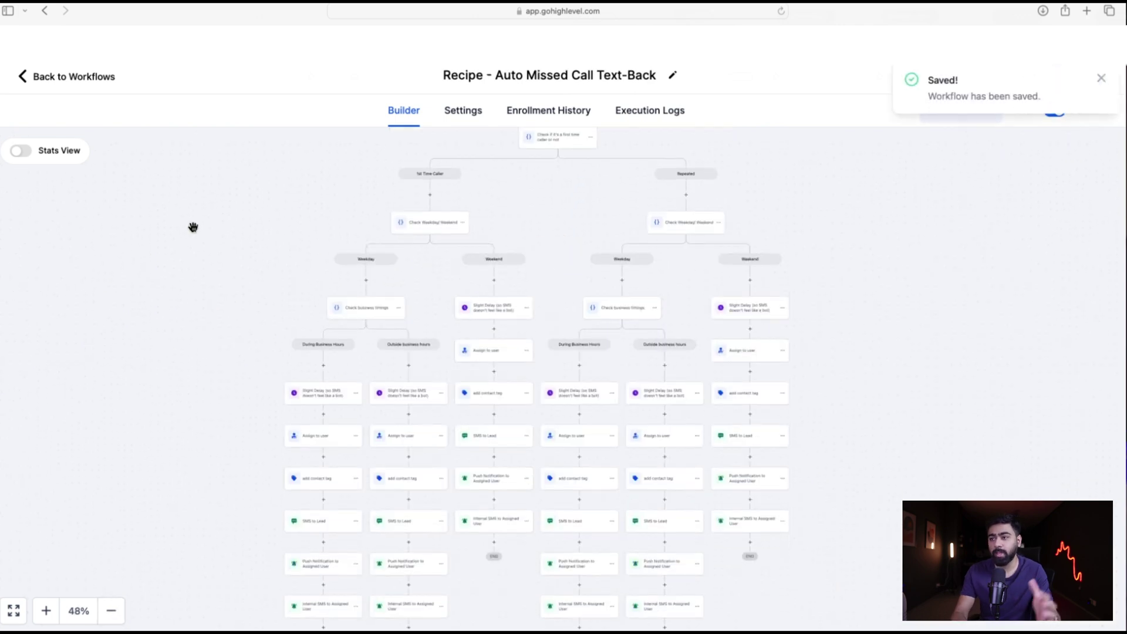